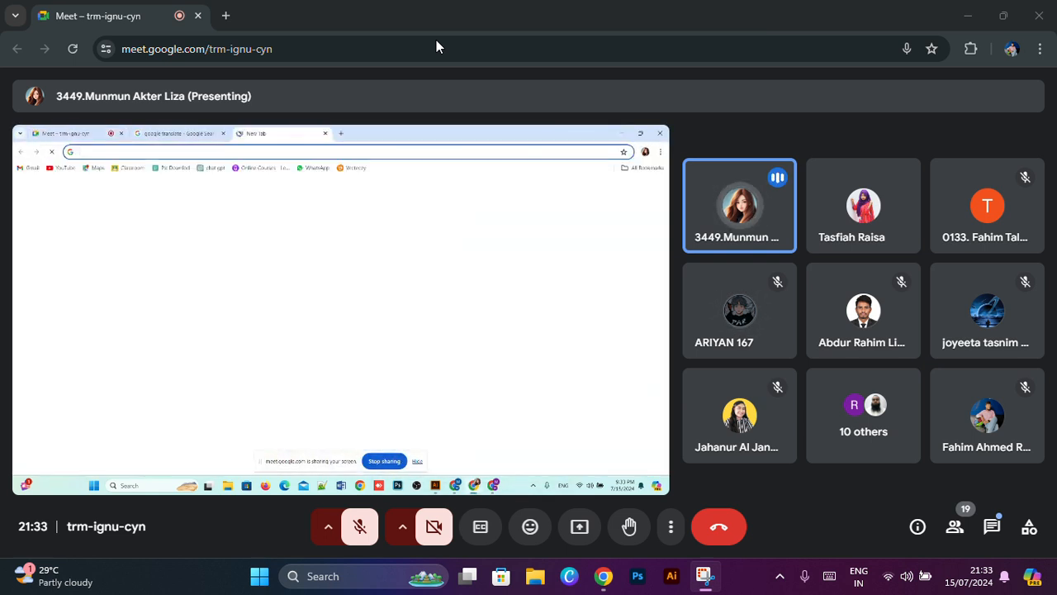
# Step: Switch the meeting view to full screen
pyautogui.click(670, 526)
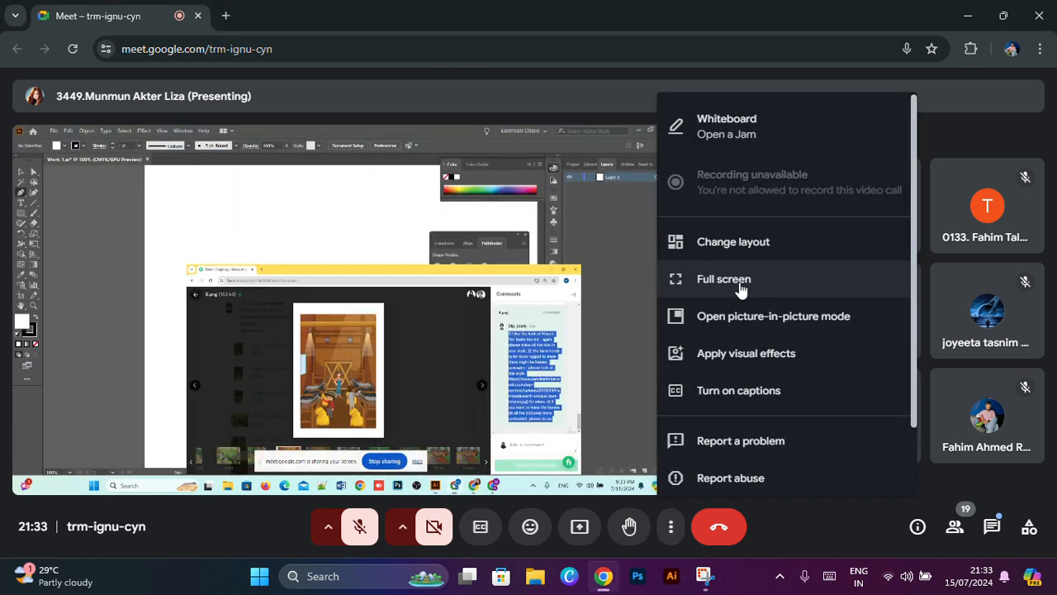
pyautogui.click(731, 280)
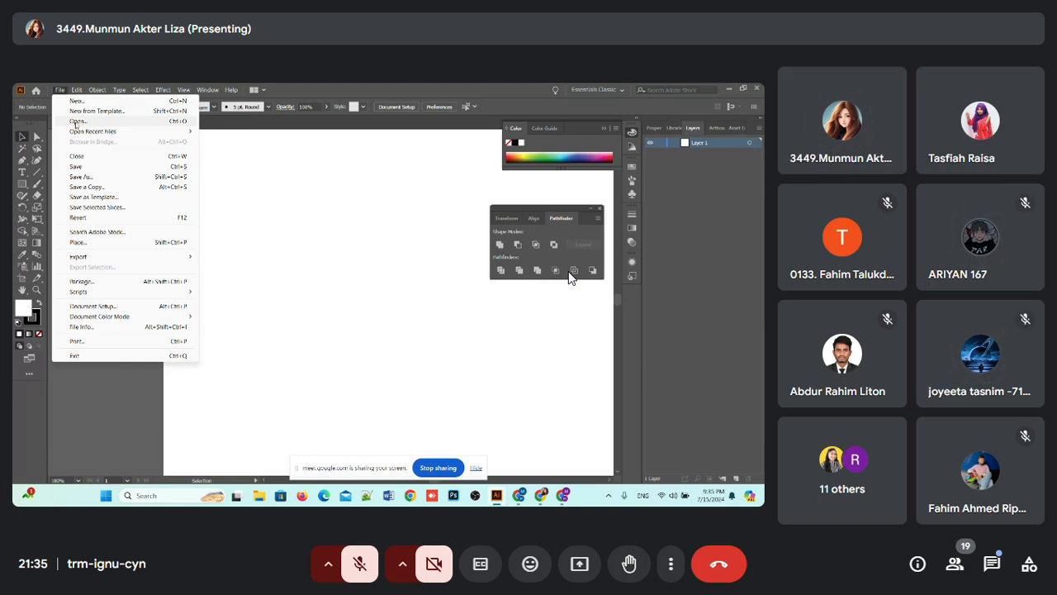
pyautogui.click(76, 121)
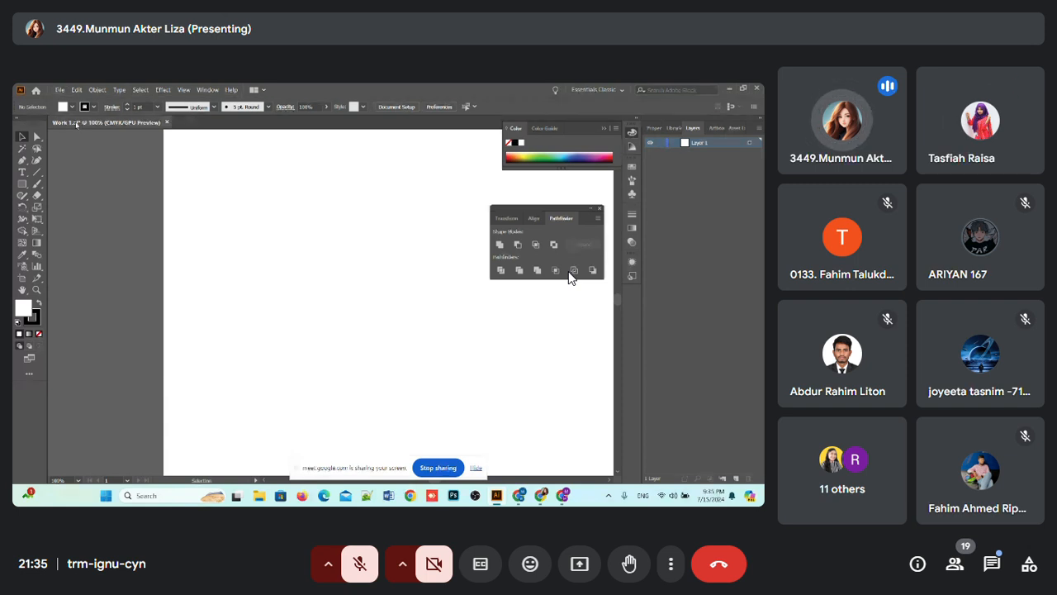
pyautogui.scroll(-1, 234, 210)
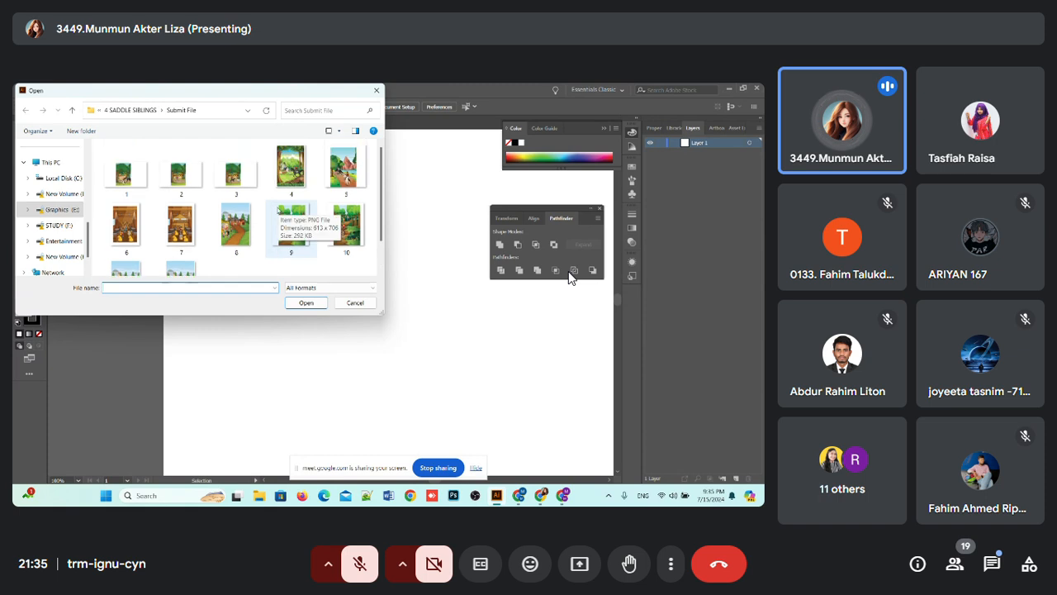
pyautogui.scroll(1, 287, 210)
pyautogui.scroll(3, 71, 189)
pyautogui.scroll(2, 71, 188)
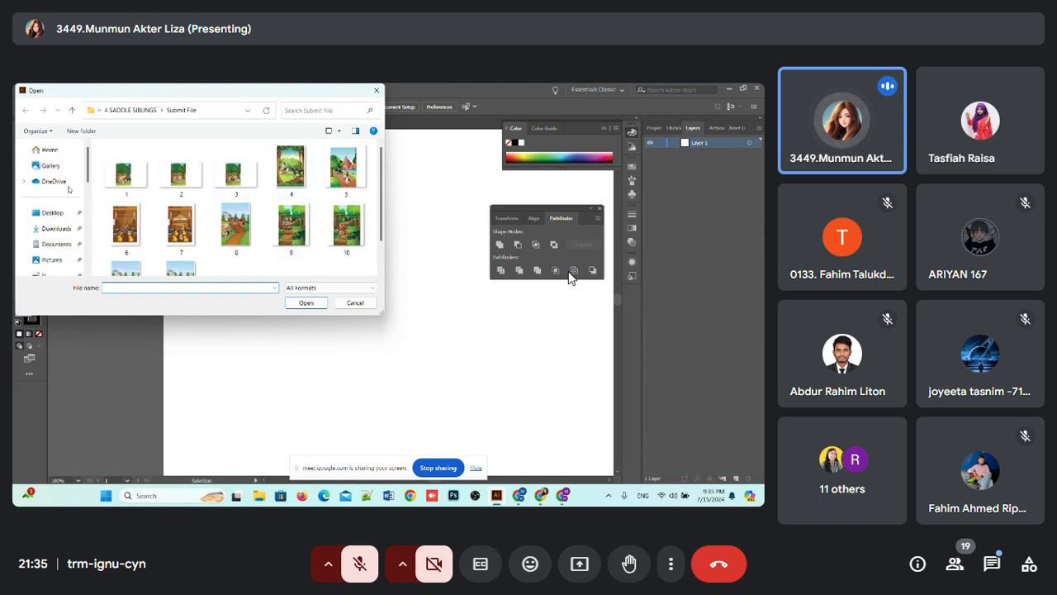
pyautogui.click(52, 213)
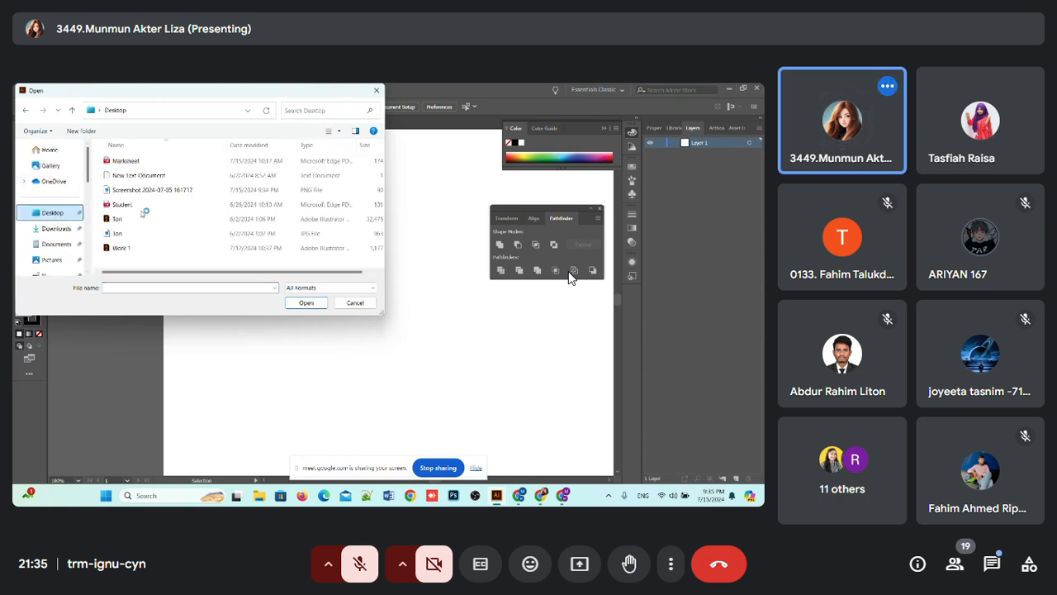
pyautogui.hscroll(2, 146, 212)
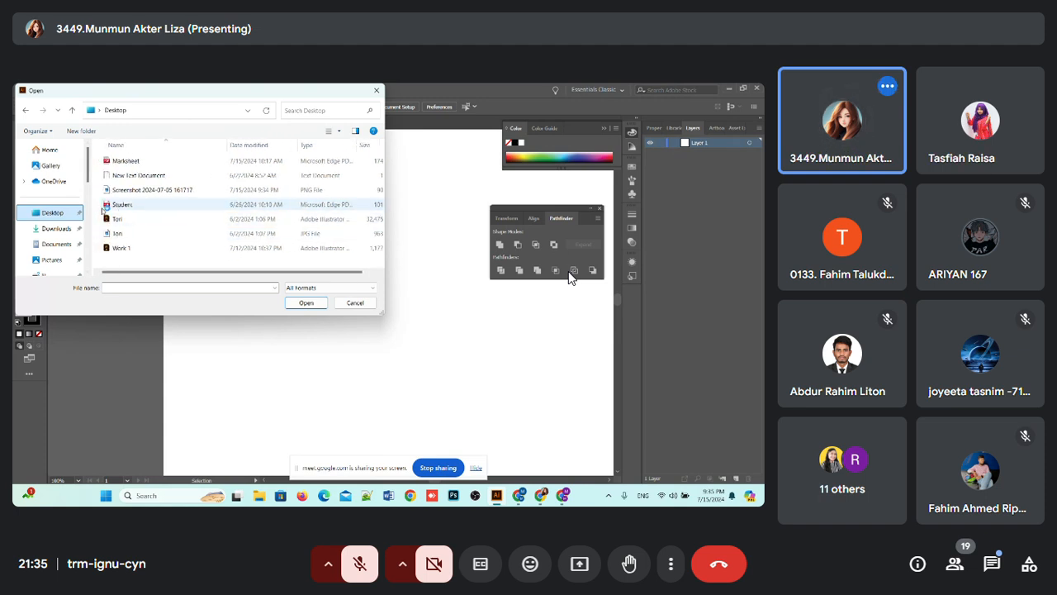
pyautogui.hscroll(-2, 132, 213)
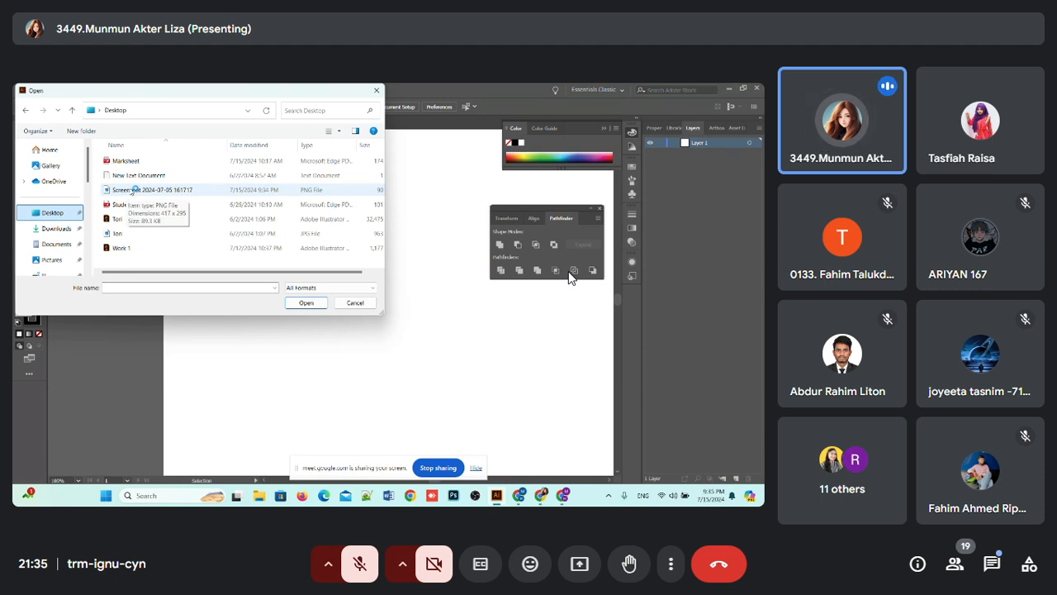
pyautogui.click(131, 190)
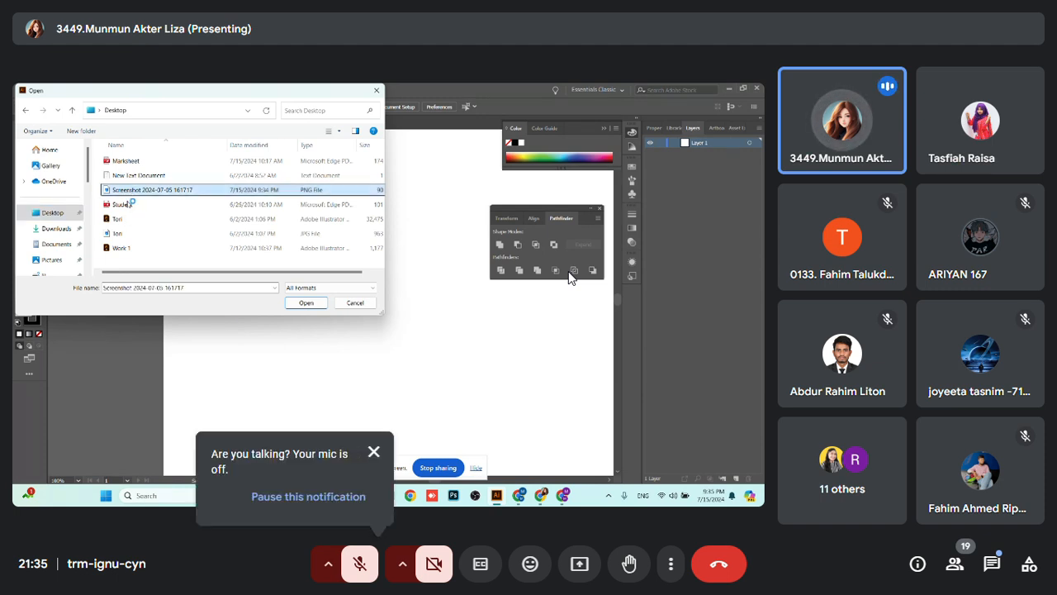
pyautogui.click(307, 302)
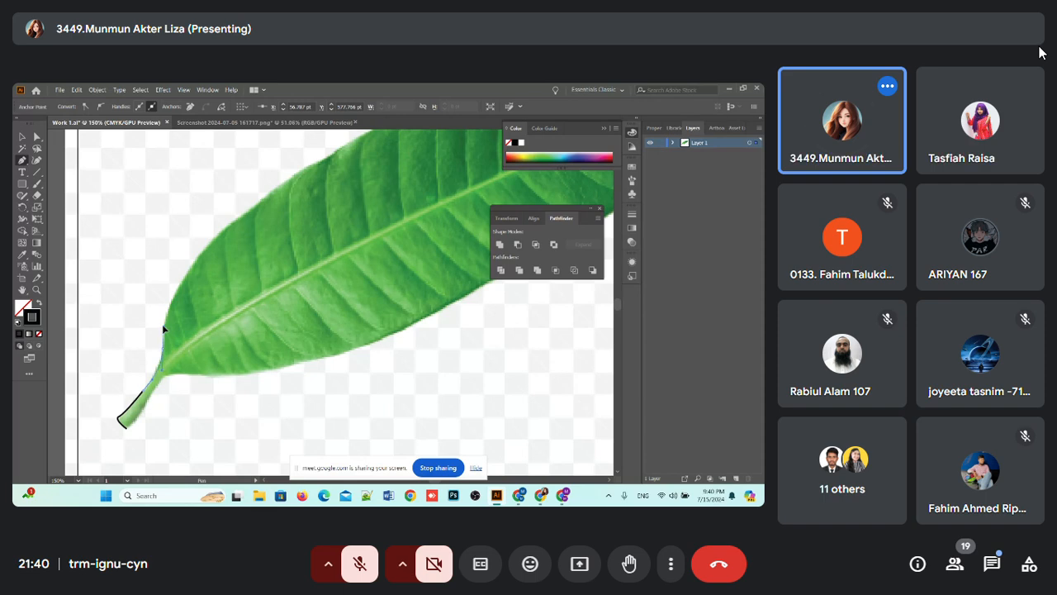
# Step: Lower the computer's audio volume while keeping the sound unmuted
pyautogui.press('XF86AudioMute')
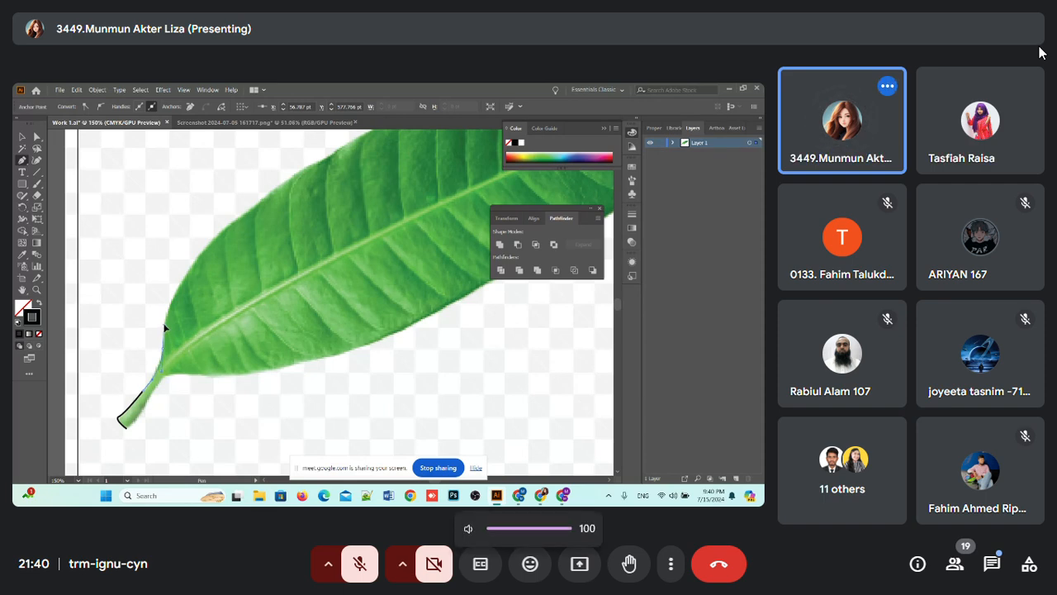
pyautogui.press('XF86AudioLowerVolume')
pyautogui.press('XF86AudioLowerVolume')
pyautogui.press('XF86AudioLowerVolume')
pyautogui.press('XF86AudioLowerVolume')
pyautogui.press('XF86AudioLowerVolume')
pyautogui.press('XF86AudioLowerVolume')
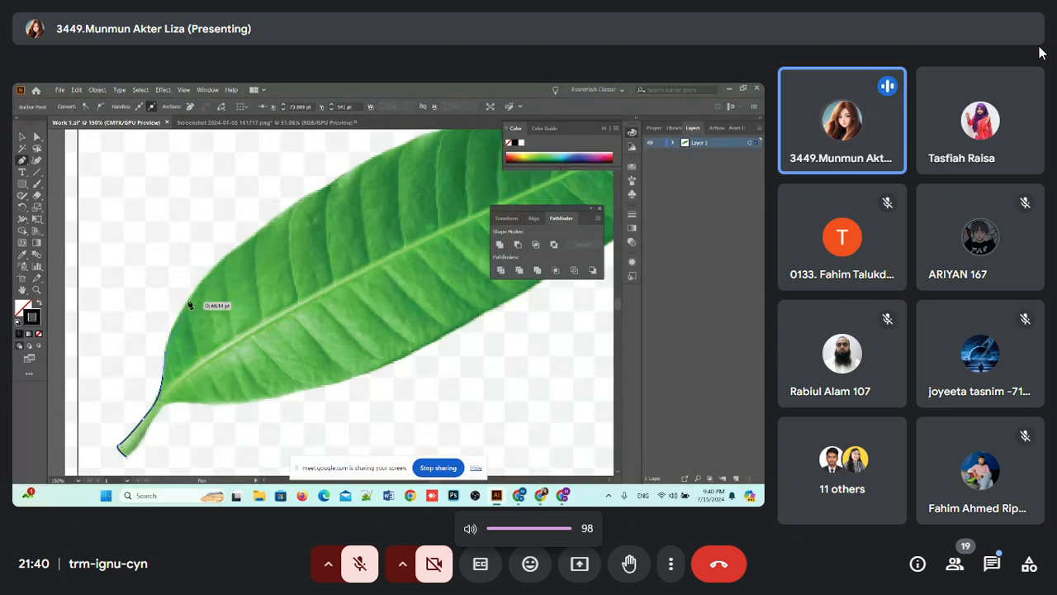
pyautogui.press('XF86AudioLowerVolume')
pyautogui.press('XF86AudioLowerVolume')
pyautogui.press('XF86AudioLowerVolume')
pyautogui.press('XF86AudioLowerVolume')
pyautogui.press('XF86AudioLowerVolume')
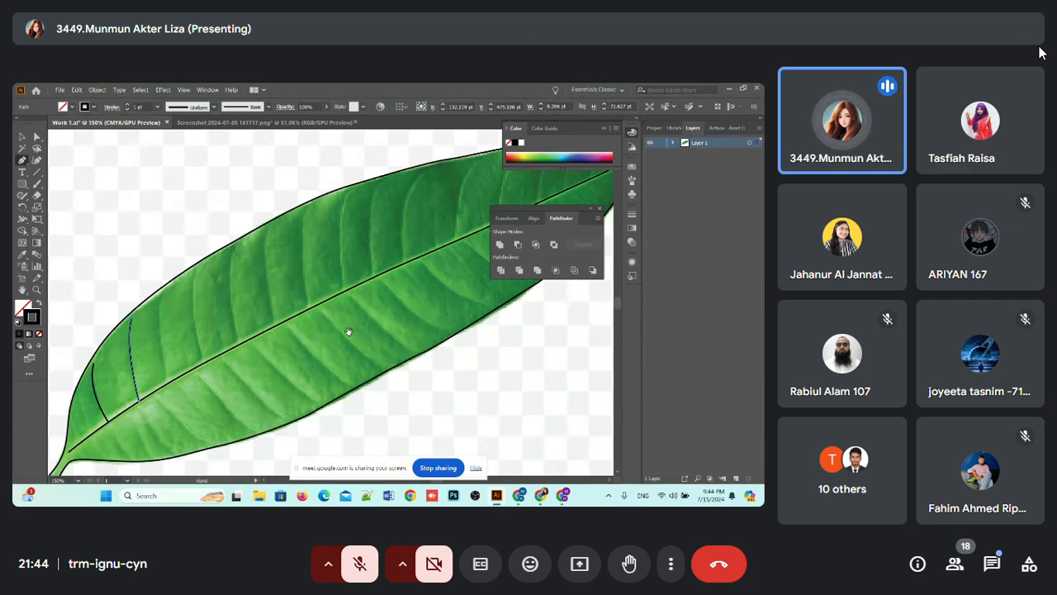
pyautogui.rightClick(348, 331)
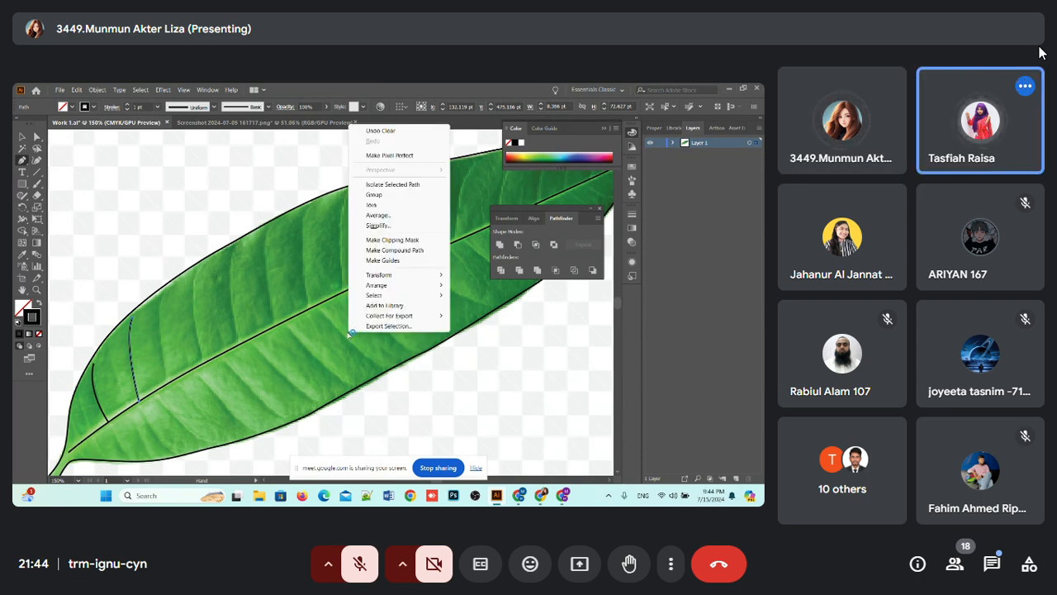
pyautogui.click(469, 368)
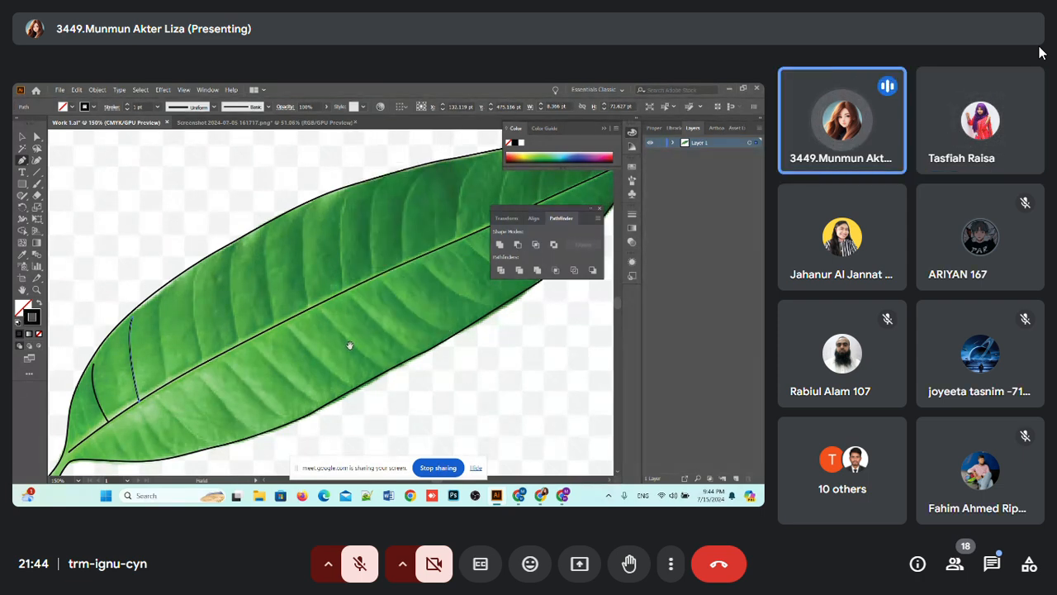
pyautogui.moveTo(346, 345)
pyautogui.mouseDown()
pyautogui.moveTo(358, 325)
pyautogui.moveTo(344, 288)
pyautogui.moveTo(266, 276)
pyautogui.moveTo(227, 333)
pyautogui.moveTo(330, 377)
pyautogui.moveTo(455, 269)
pyautogui.moveTo(304, 248)
pyautogui.moveTo(323, 382)
pyautogui.moveTo(338, 357)
pyautogui.mouseUp()
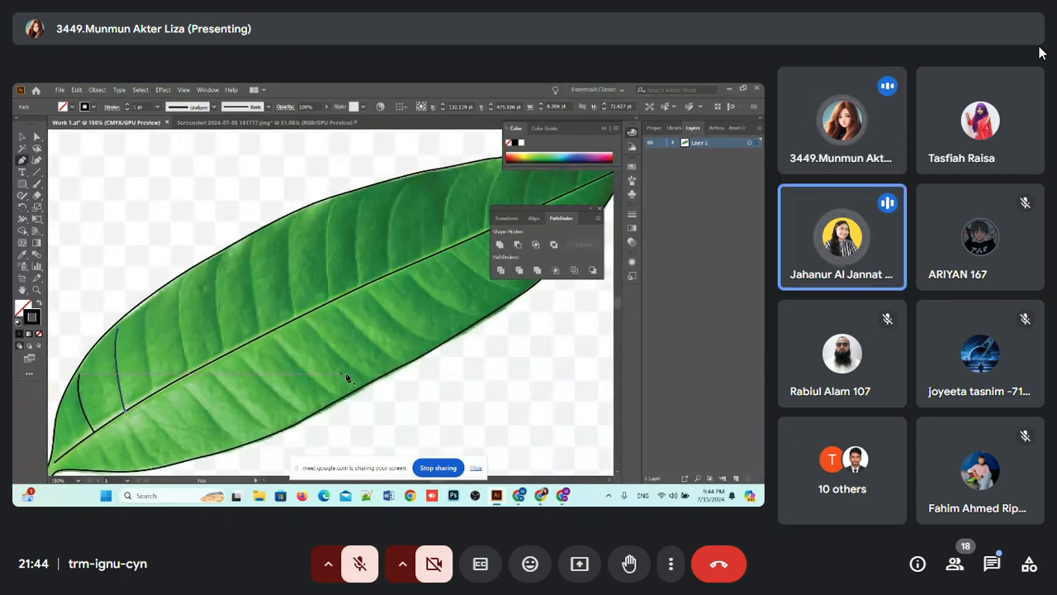
pyautogui.moveTo(428, 388); pyautogui.dragTo(465, 354)
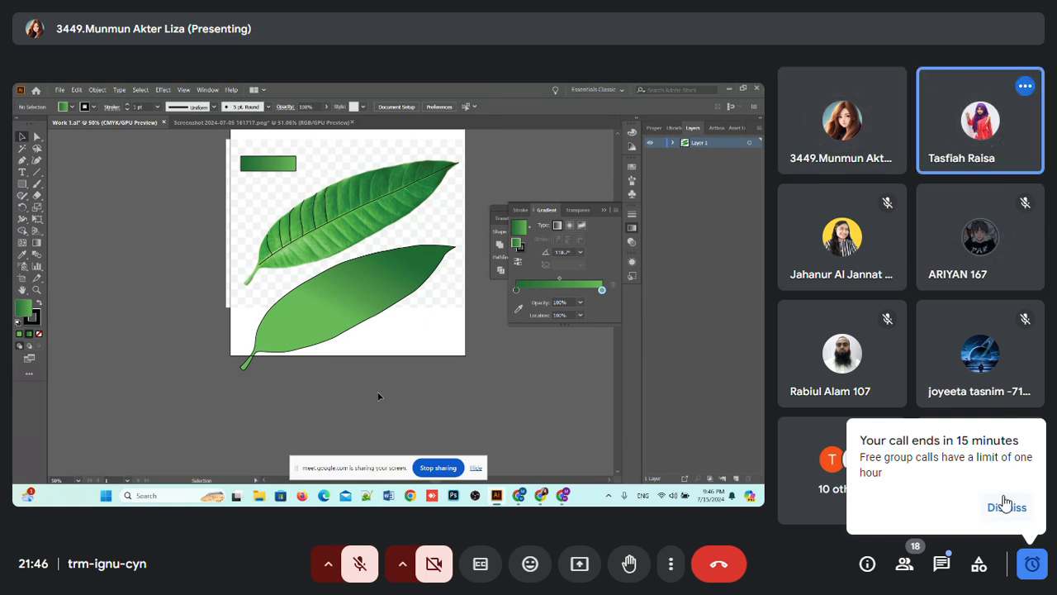
# Step: Dismiss the notification about the remaining call time
pyautogui.click(1008, 506)
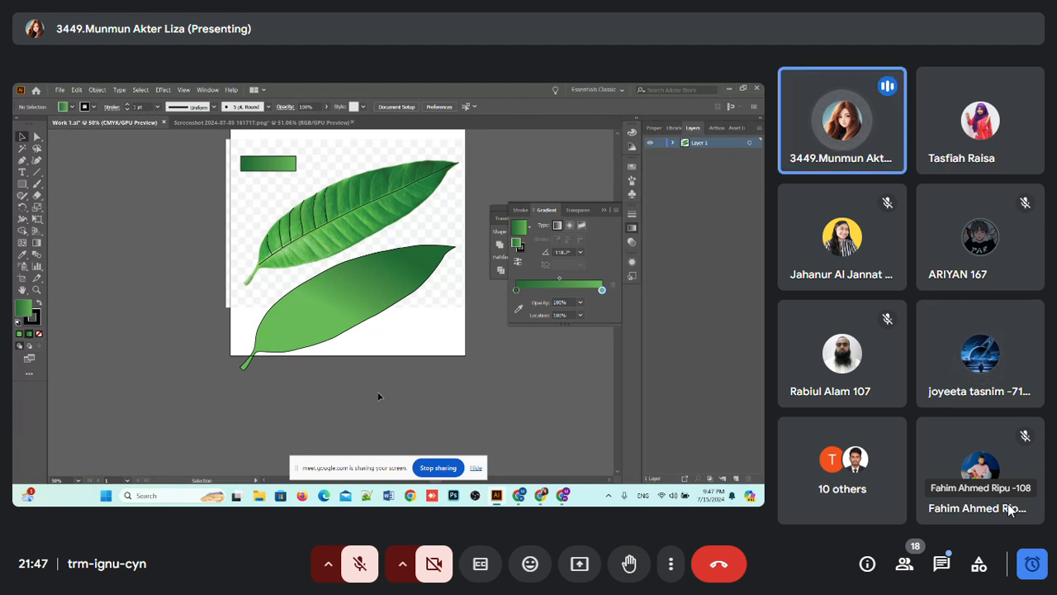
pyautogui.click(354, 211)
pyautogui.click(356, 213)
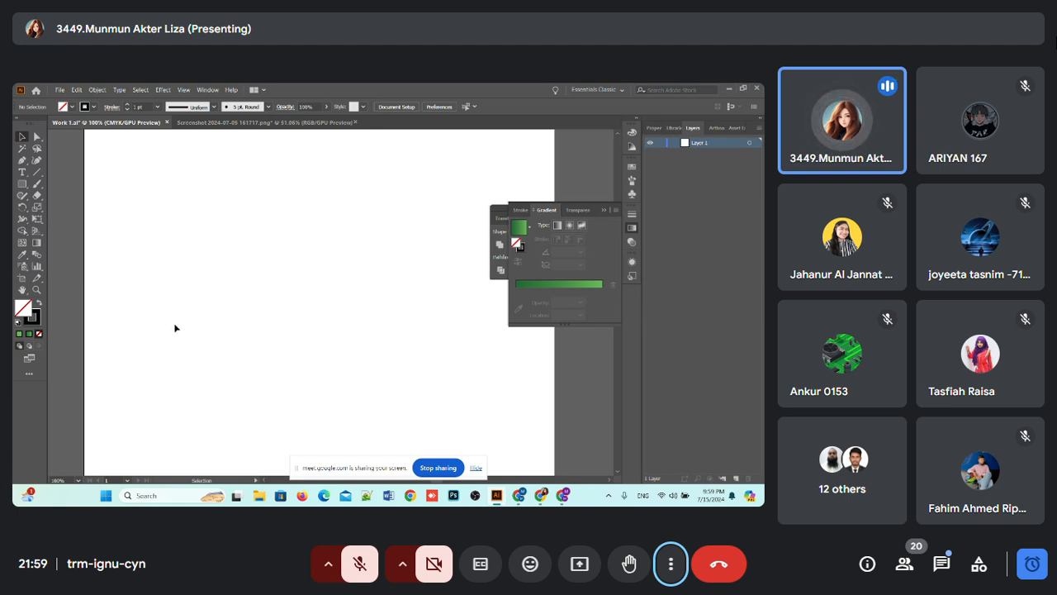
pyautogui.click(22, 161)
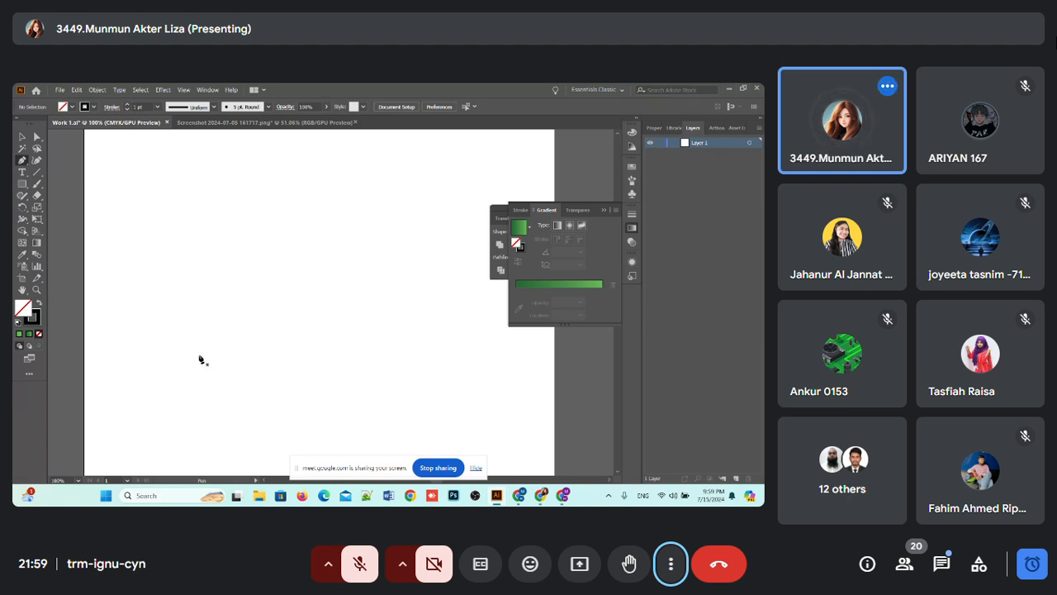
pyautogui.moveTo(543, 500)
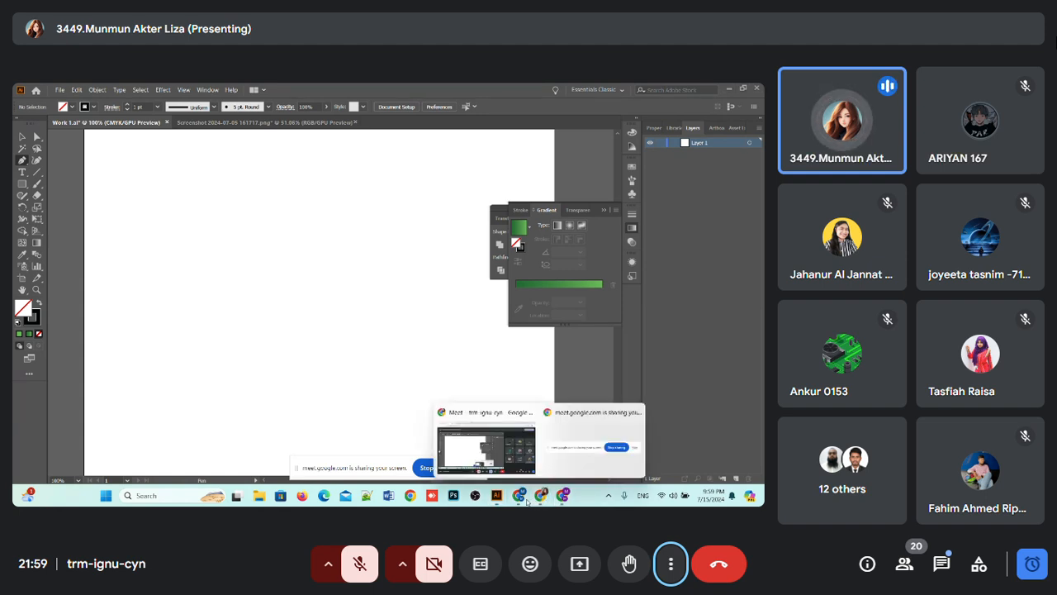
pyautogui.click(559, 497)
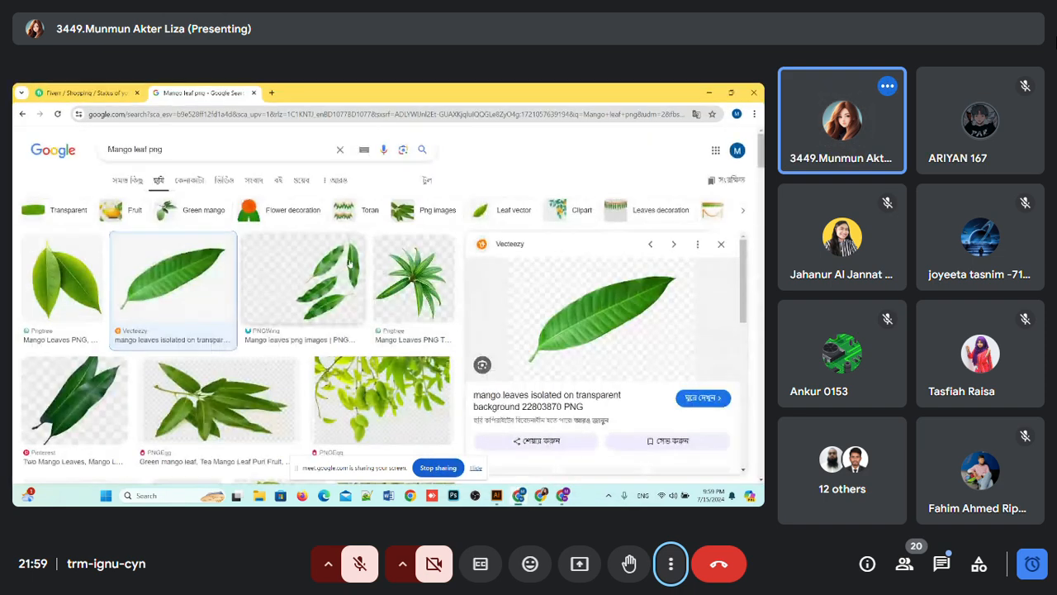
pyautogui.click(205, 150)
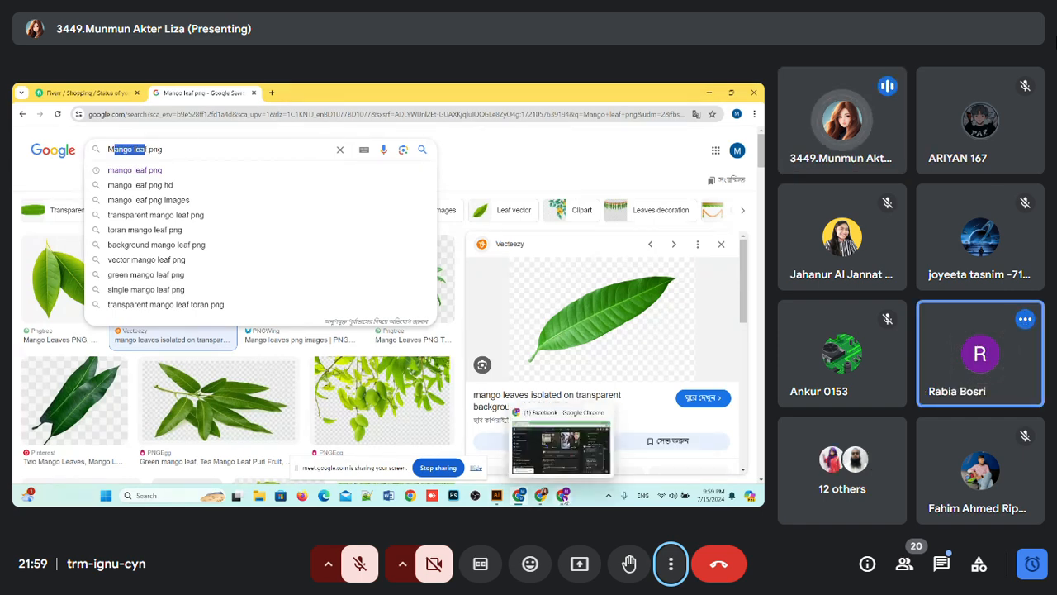
pyautogui.click(495, 496)
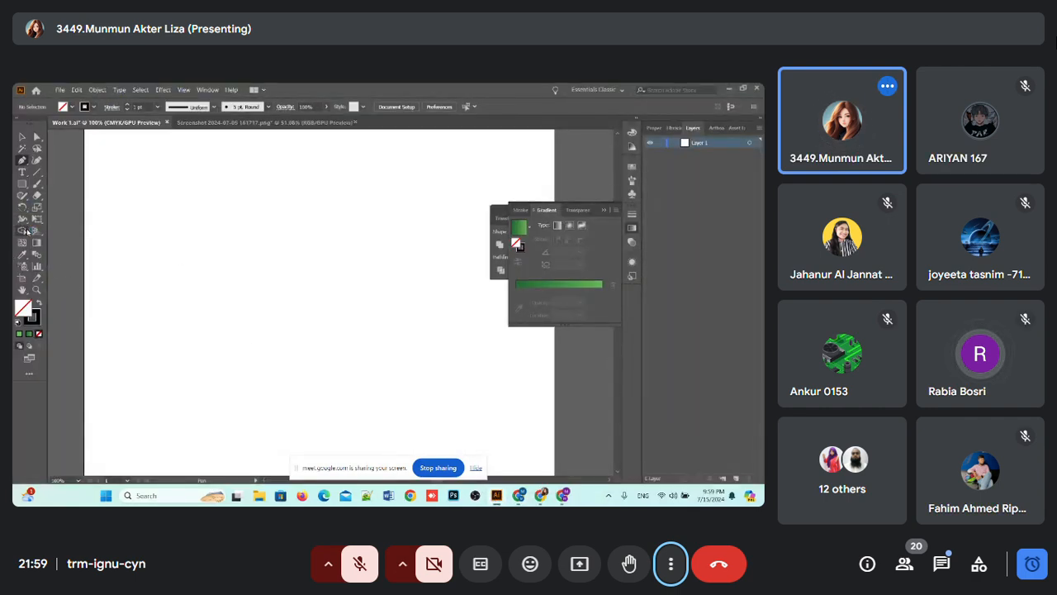
# Step: Add point text reading "M" in the upper middle of the empty artboard
pyautogui.click(23, 172)
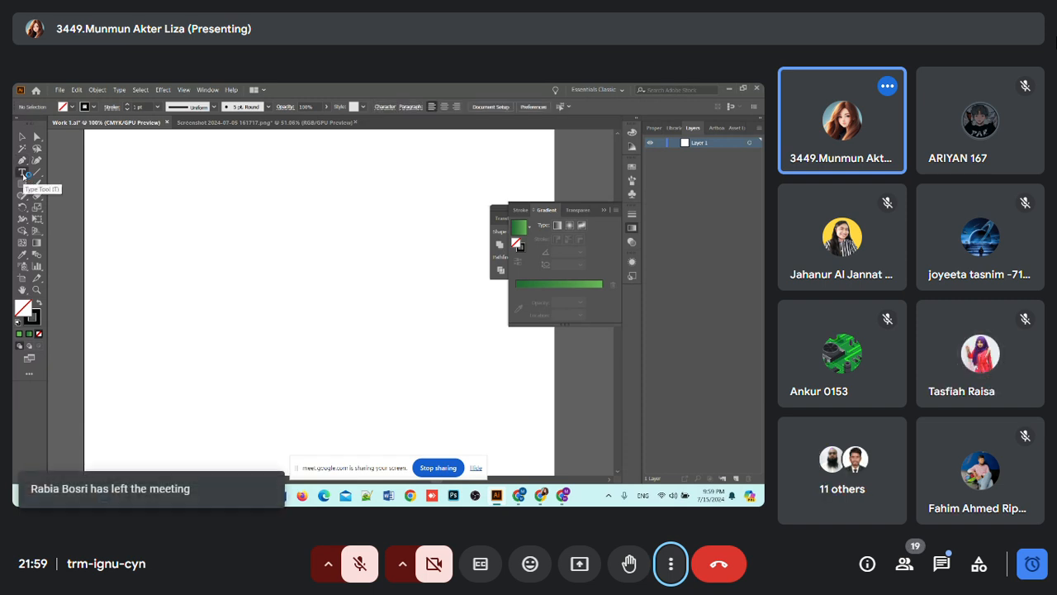
pyautogui.click(261, 245)
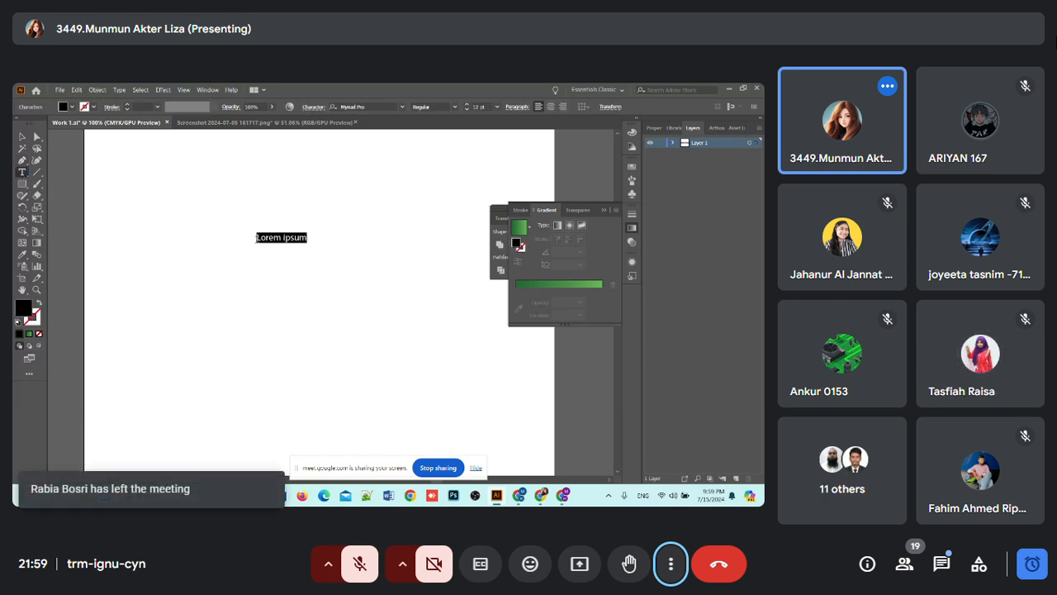
pyautogui.write('M')
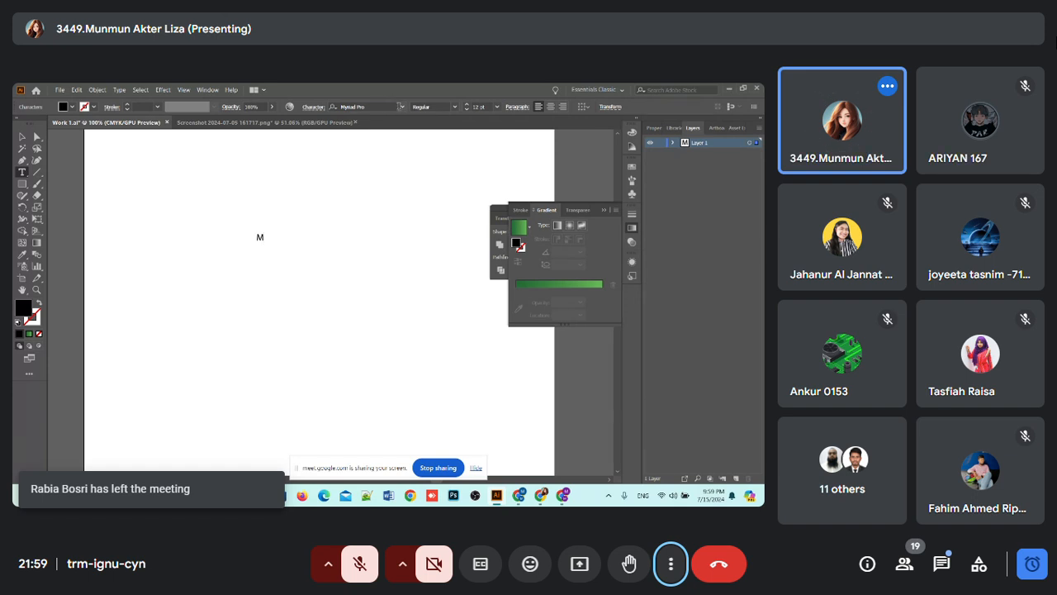
pyautogui.click(403, 106)
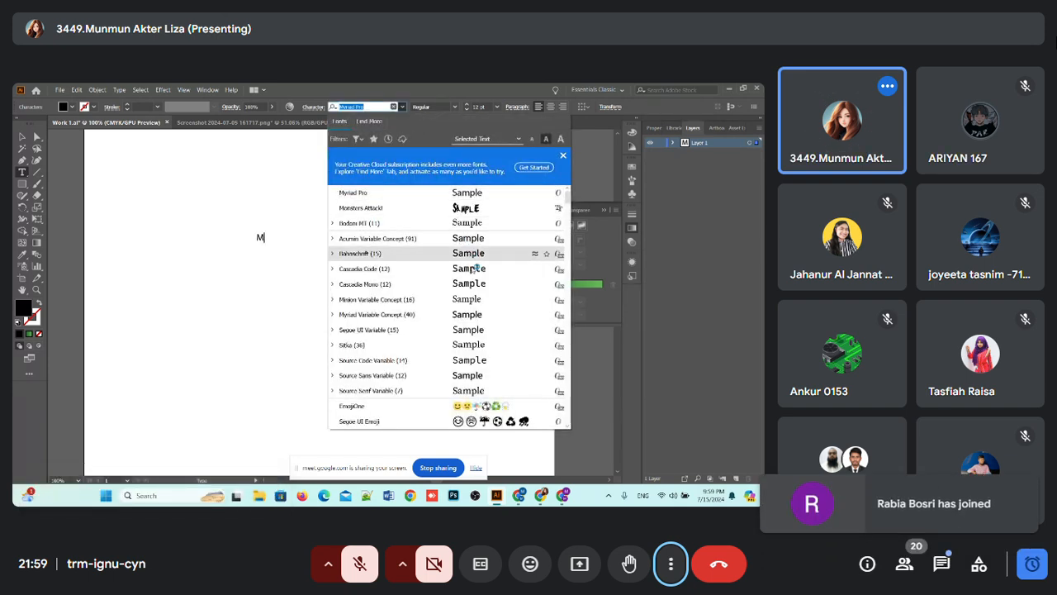
pyautogui.scroll(-5, 473, 351)
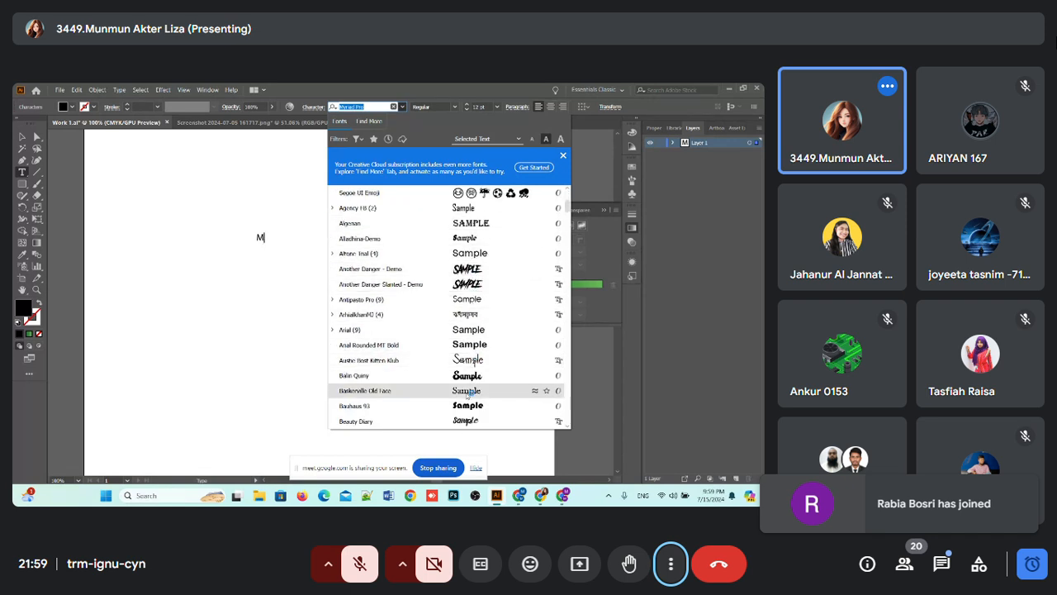
pyautogui.scroll(3, 467, 389)
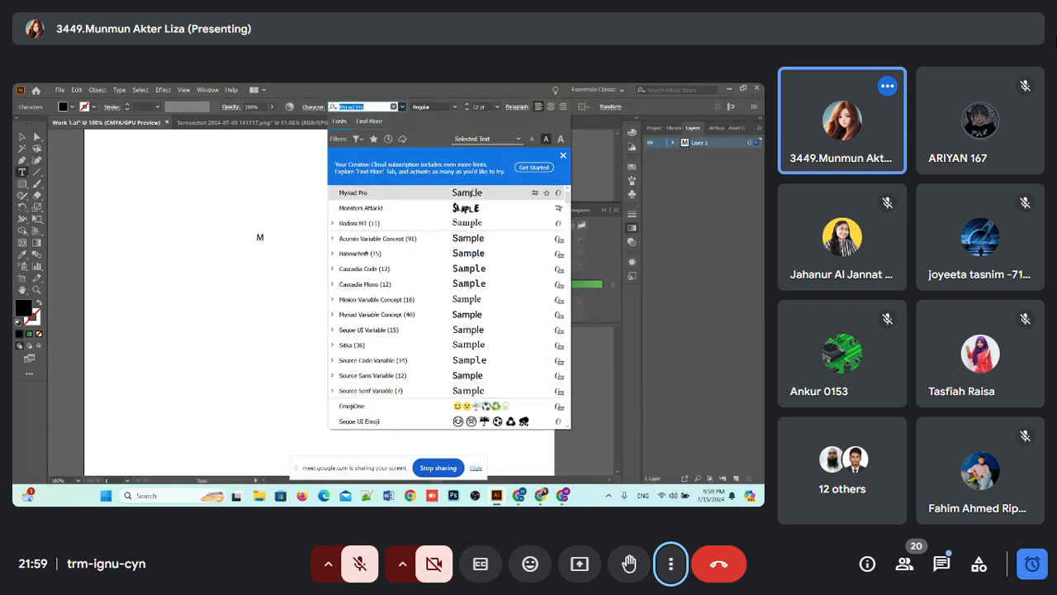
pyautogui.click(468, 193)
pyautogui.click(452, 107)
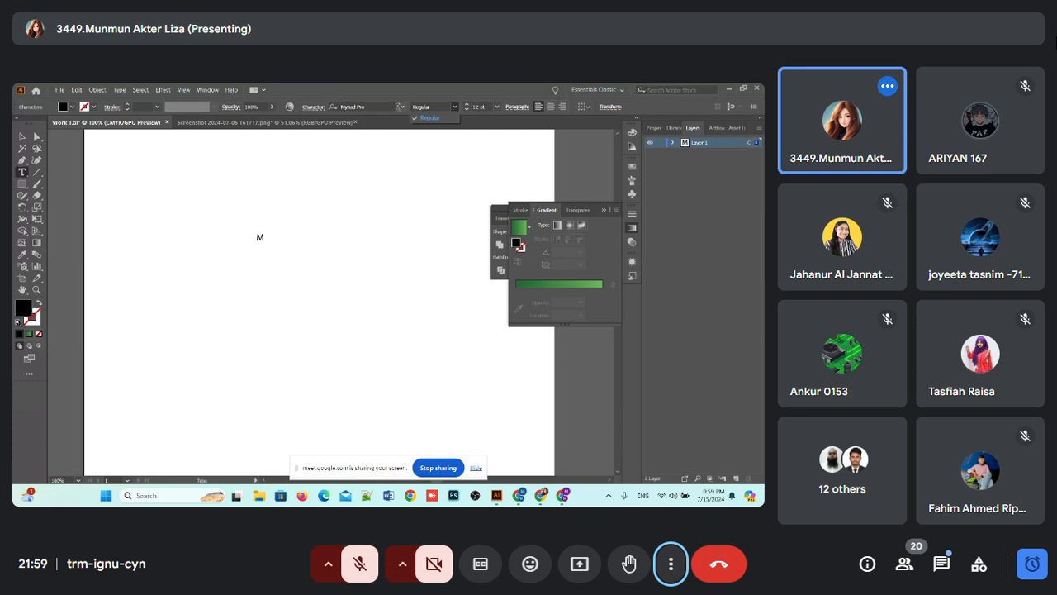
pyautogui.click(404, 109)
# Step: Set the "M" text's font to Myriad Variable Concept in the Bold style
pyautogui.click(403, 108)
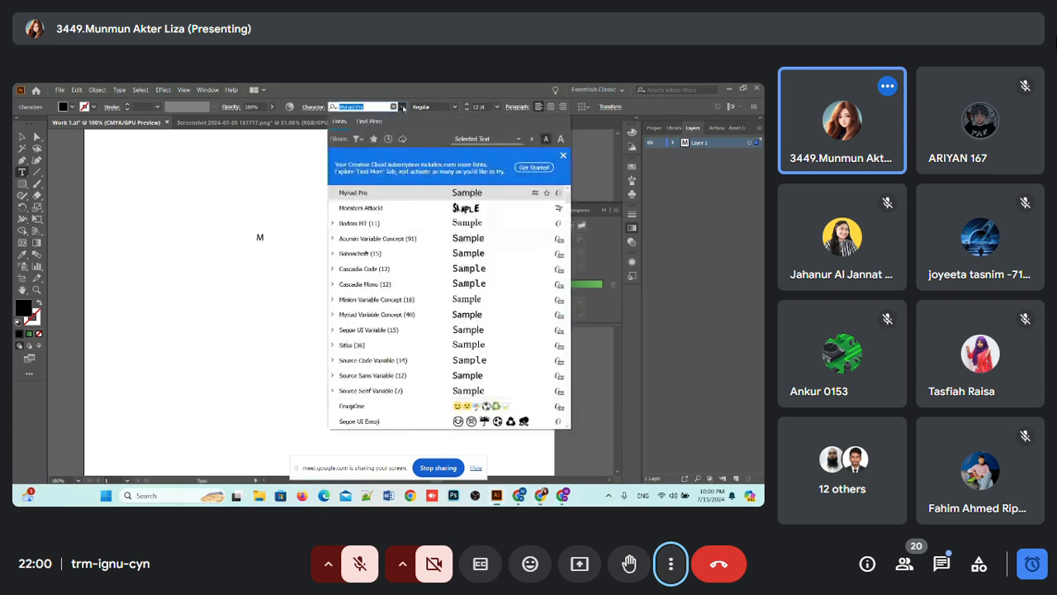
pyautogui.click(466, 315)
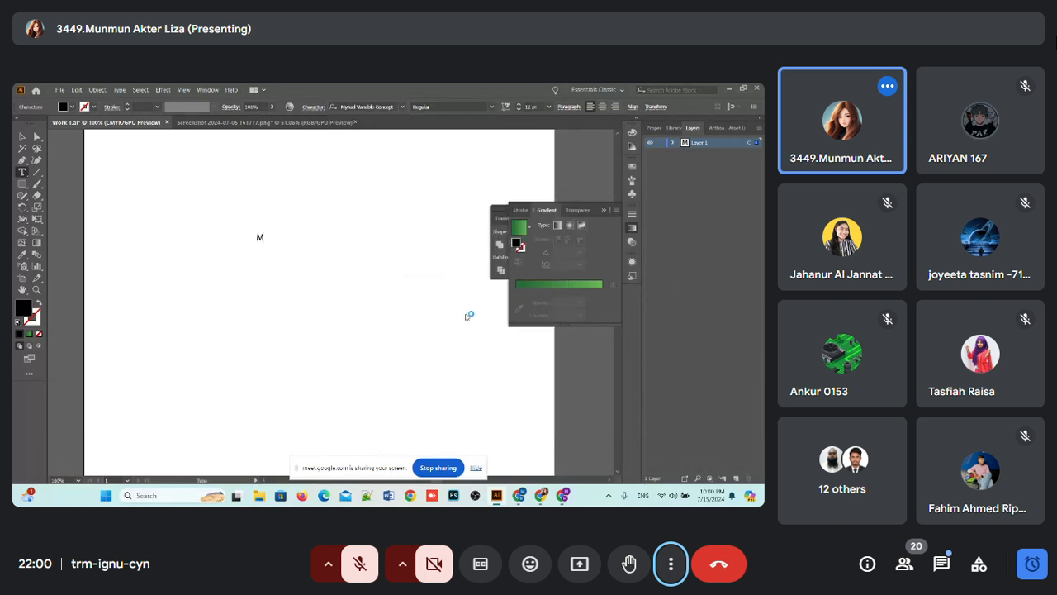
pyautogui.click(492, 106)
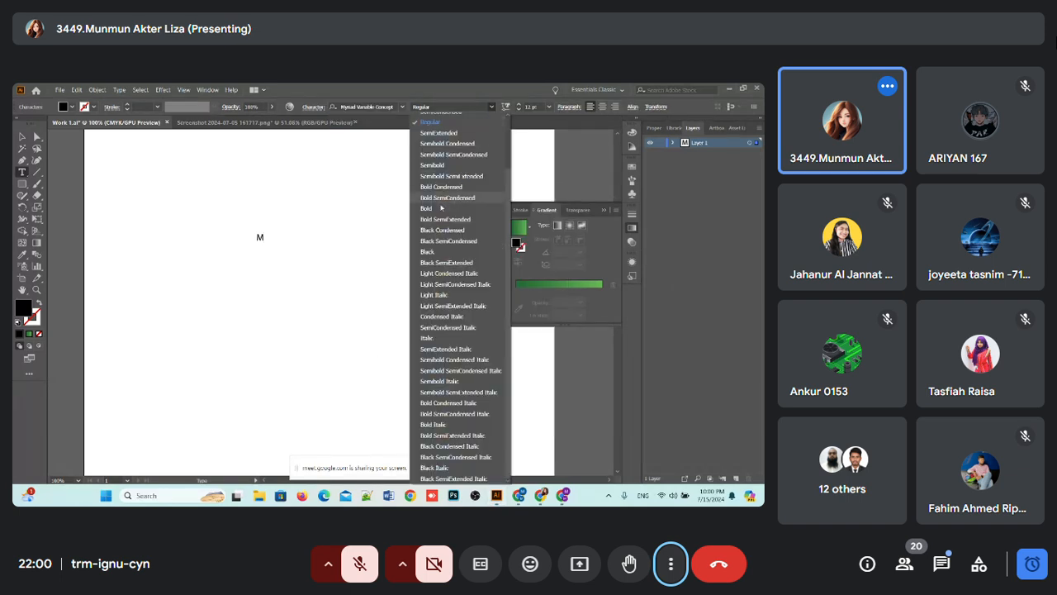
pyautogui.click(441, 209)
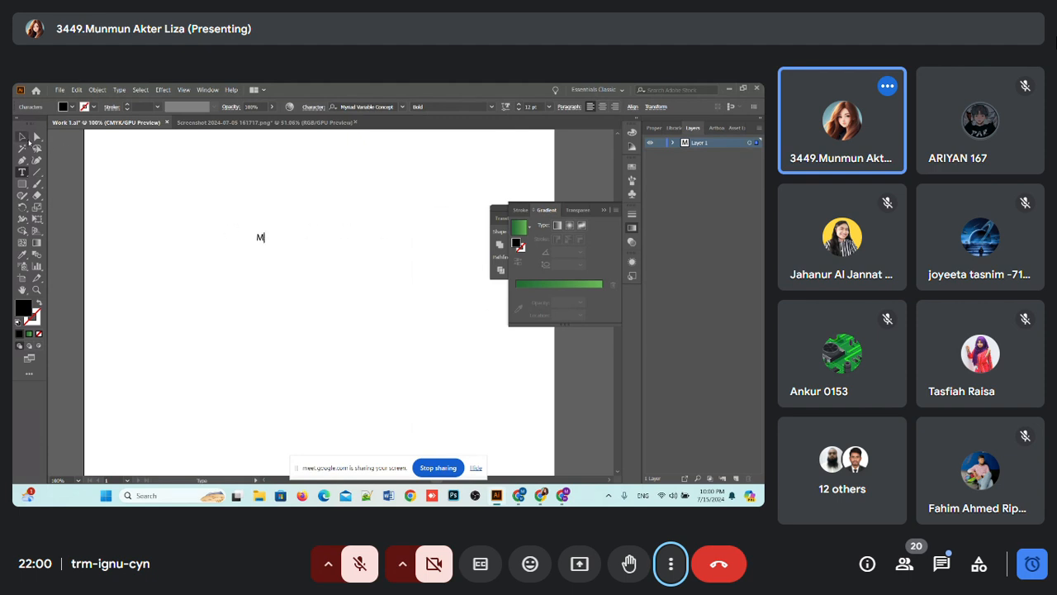
# Step: Change the "M" text's font to Berlin Sans FB Demi Bold
pyautogui.click(23, 137)
pyautogui.click(440, 106)
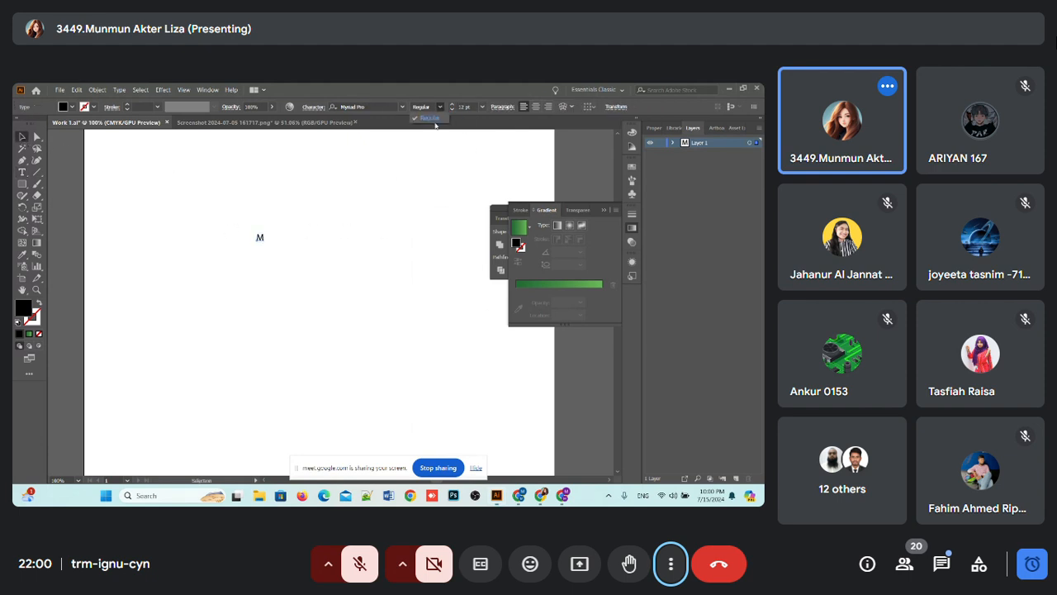
pyautogui.click(402, 108)
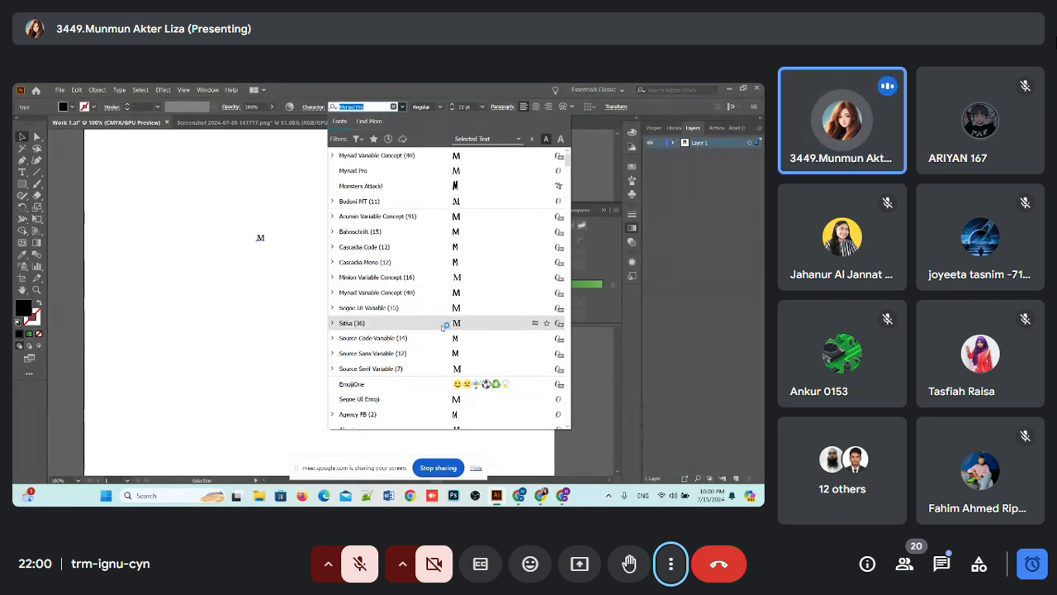
pyautogui.scroll(-4, 442, 327)
pyautogui.scroll(-2, 441, 328)
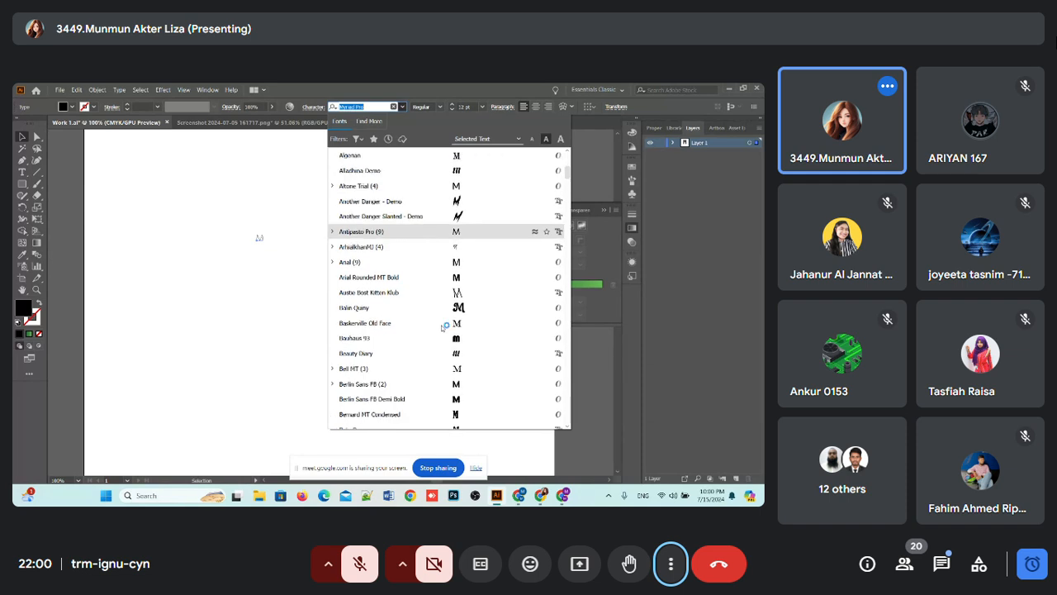
pyautogui.click(460, 398)
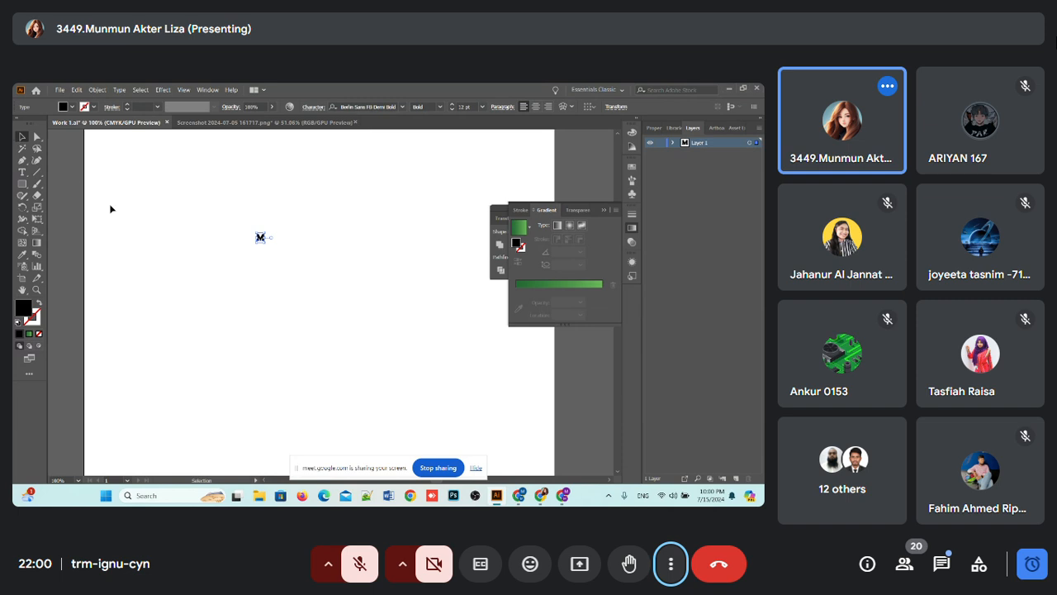
# Step: Scale the "M" text up to about 242 pt and fill it with light pink
pyautogui.moveTo(266, 242); pyautogui.dragTo(396, 374)
pyautogui.click(429, 339)
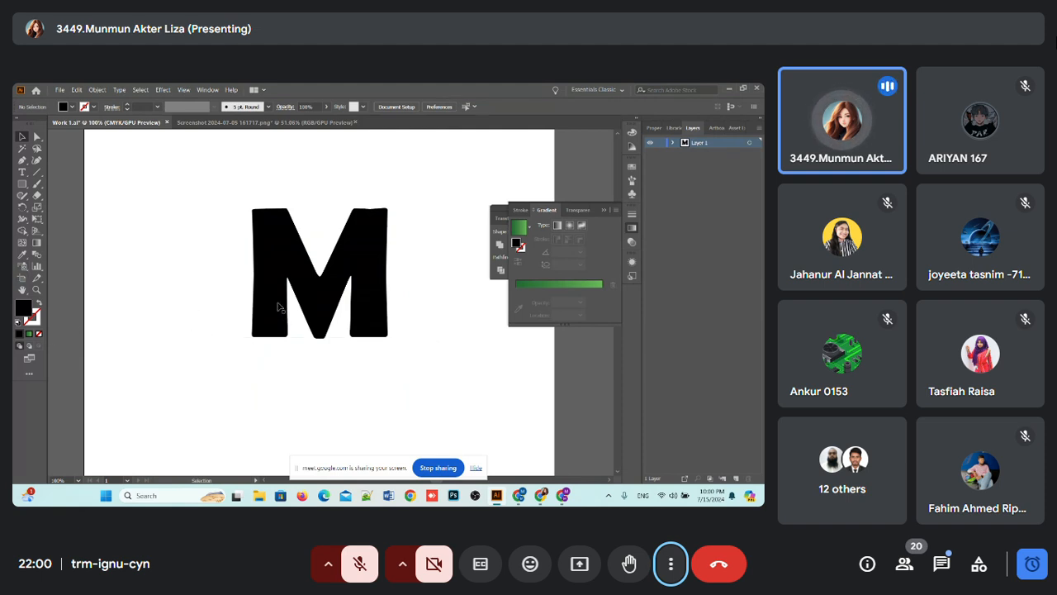
pyautogui.click(284, 248)
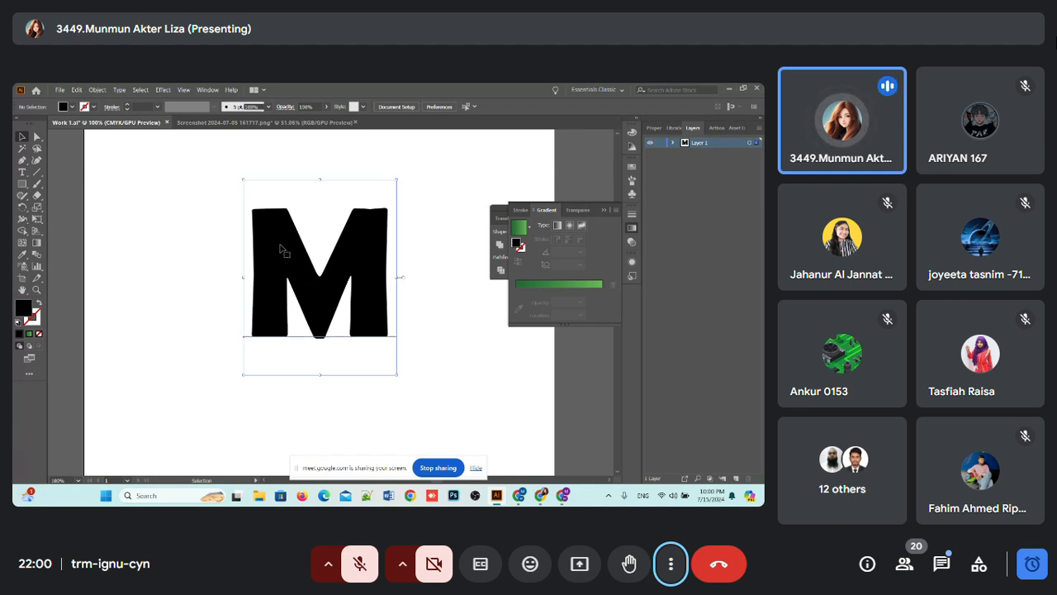
pyautogui.doubleClick(22, 309)
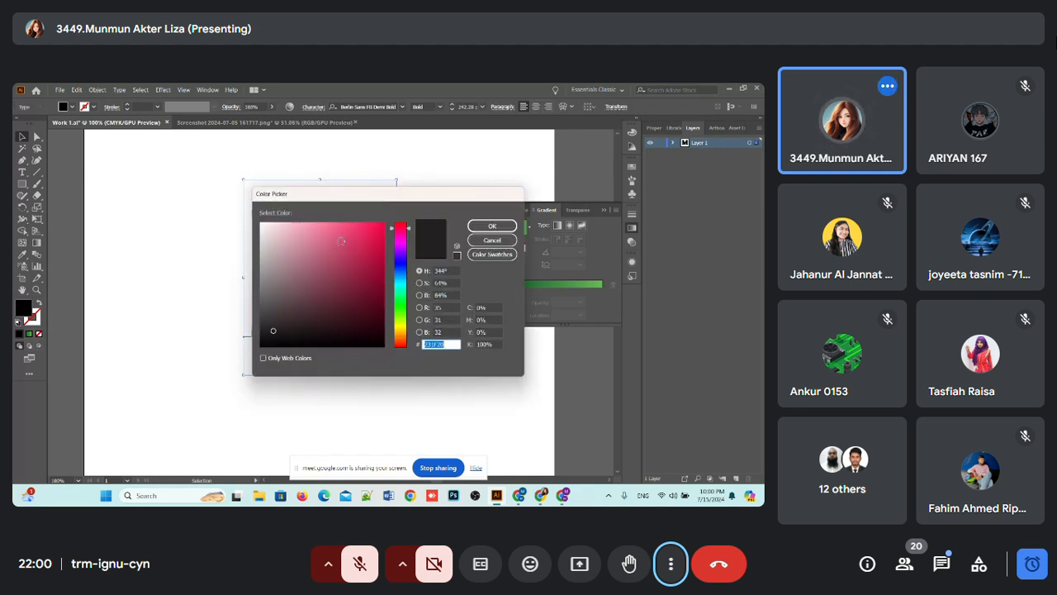
pyautogui.click(313, 219)
pyautogui.click(488, 225)
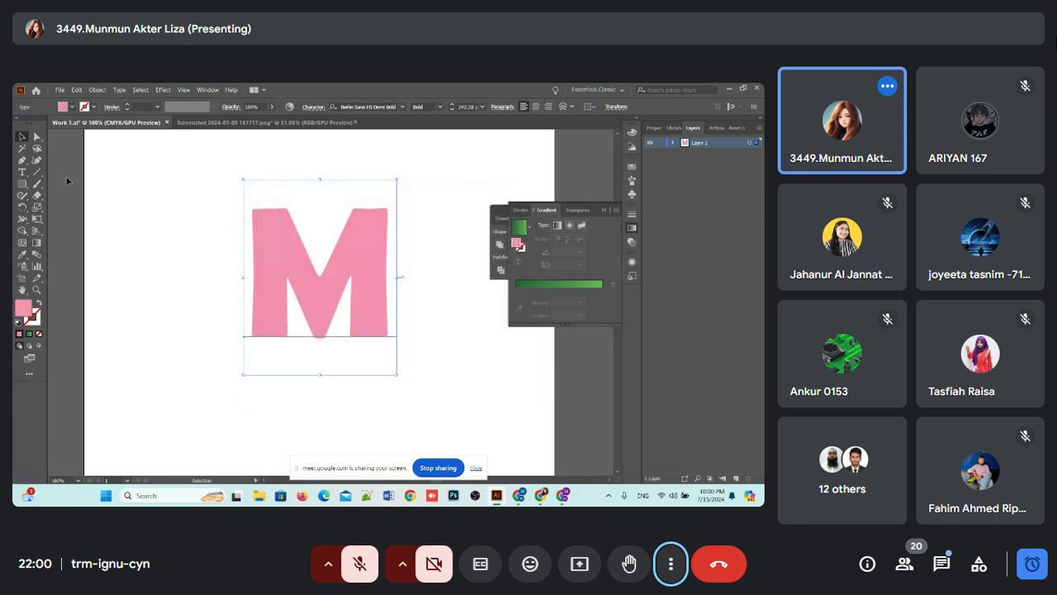
pyautogui.click(116, 214)
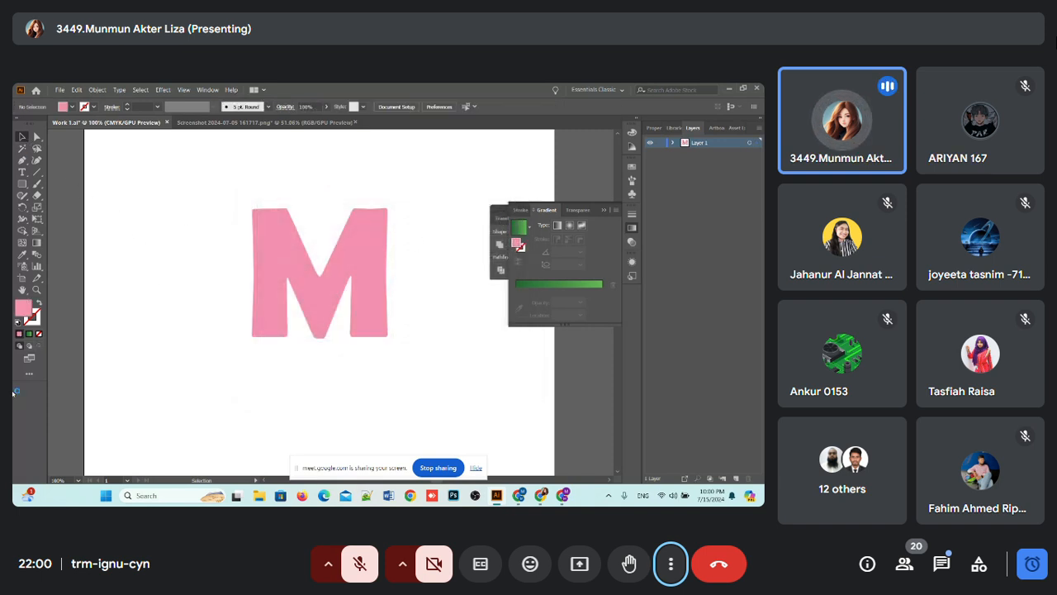
# Step: Trace the M's lower outline with the Pen tool, from the bottom-left corner through the left notch and central point to the right notch
pyautogui.hotkey('ctrl', '=')
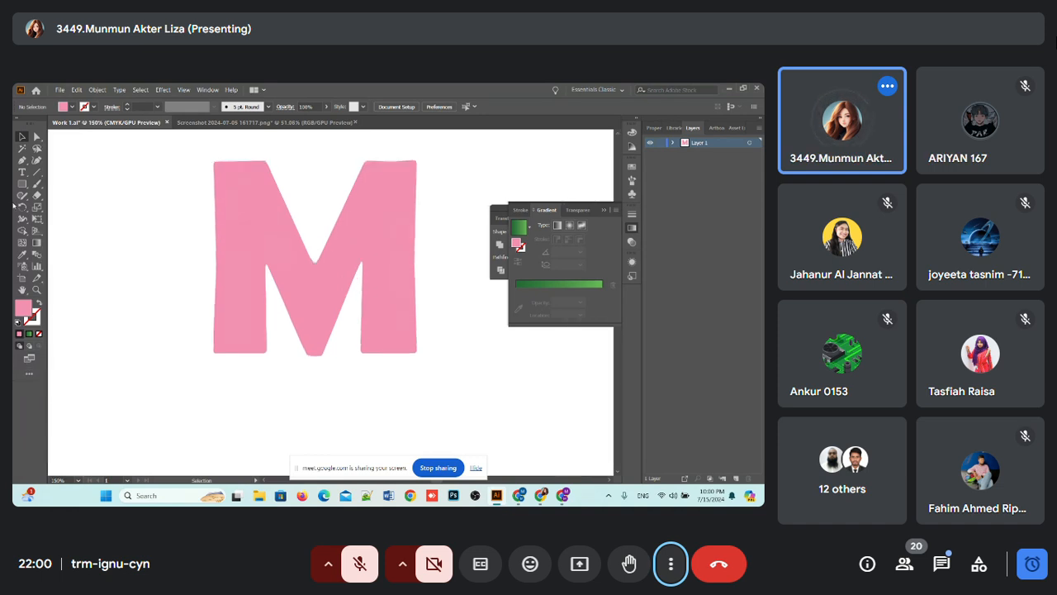
pyautogui.click(213, 354)
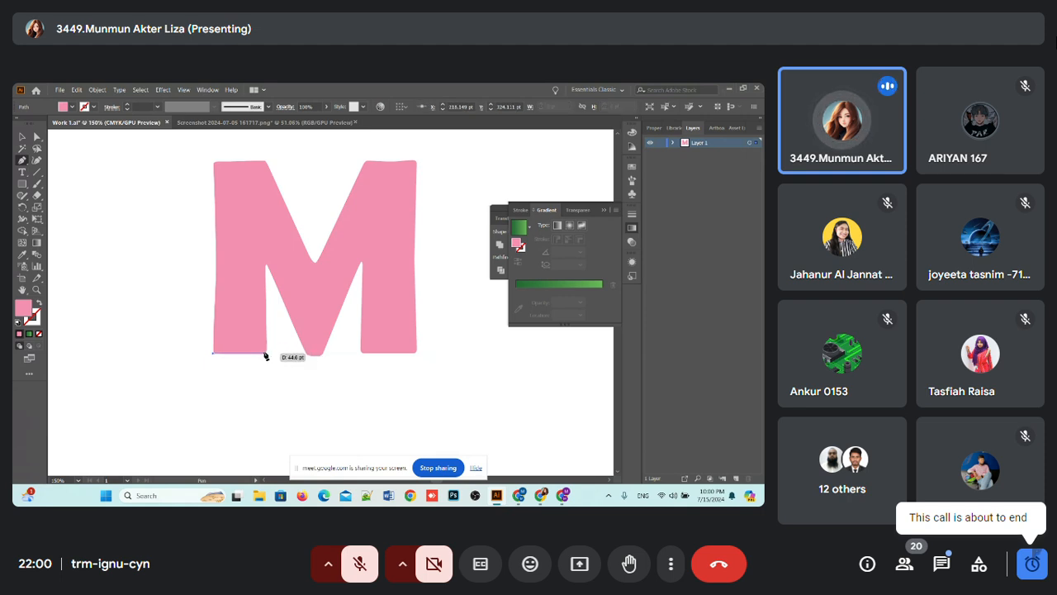
pyautogui.click(267, 355)
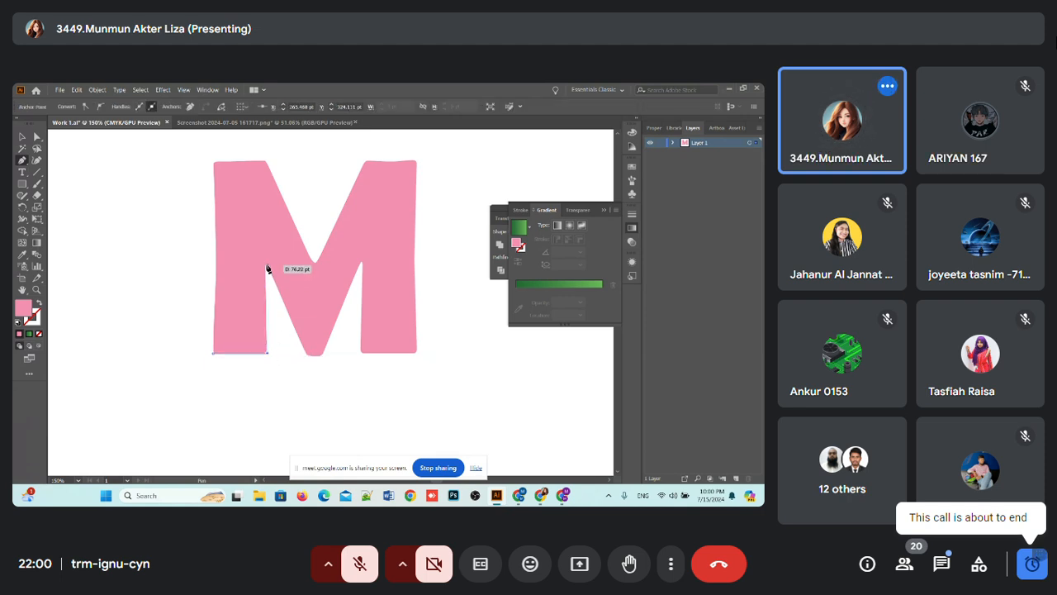
pyautogui.click(266, 266)
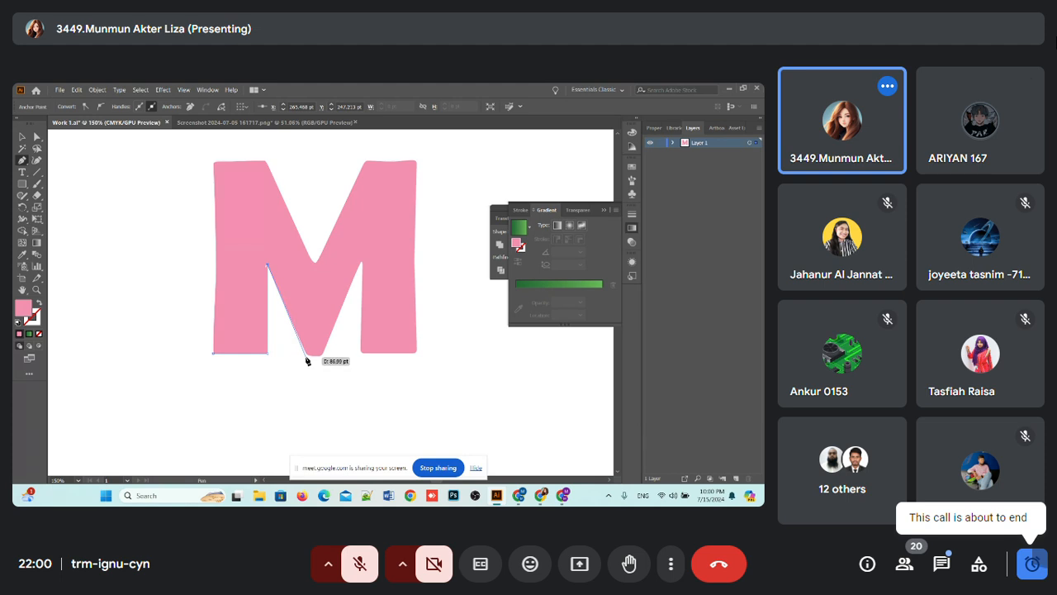
pyautogui.click(308, 356)
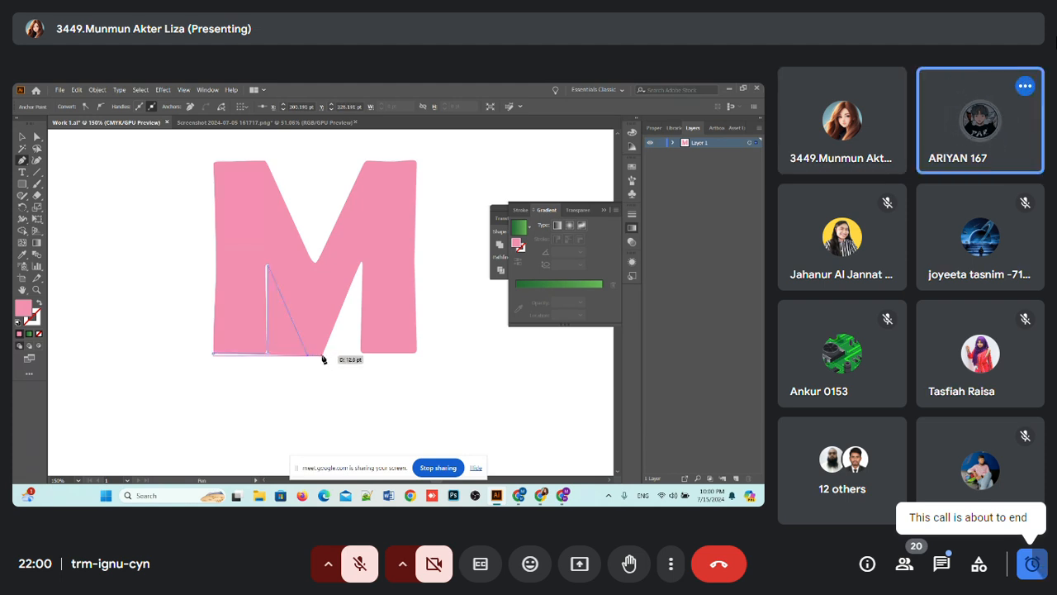
pyautogui.click(322, 357)
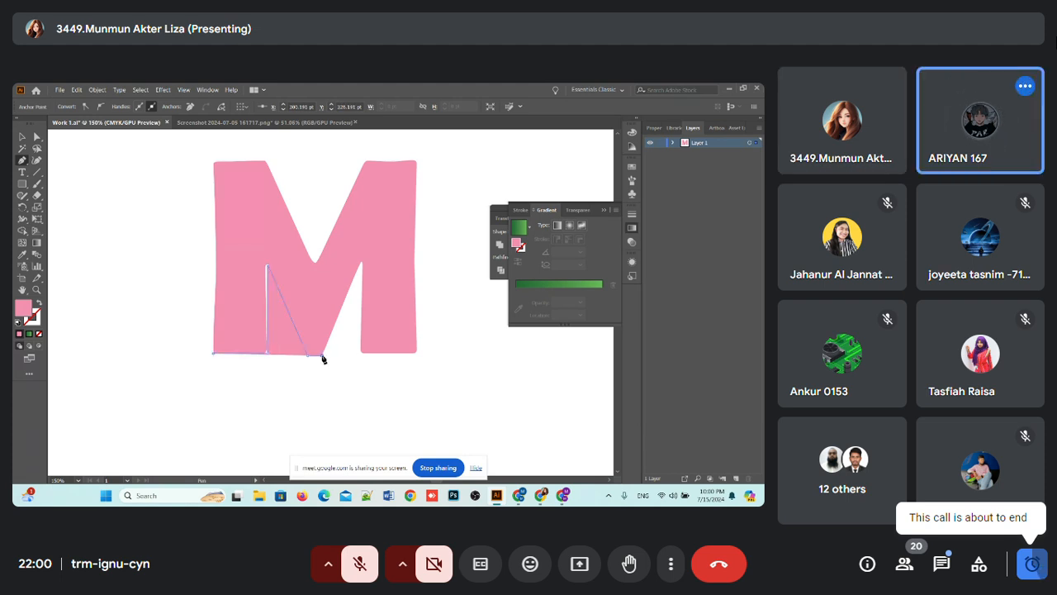
pyautogui.click(363, 262)
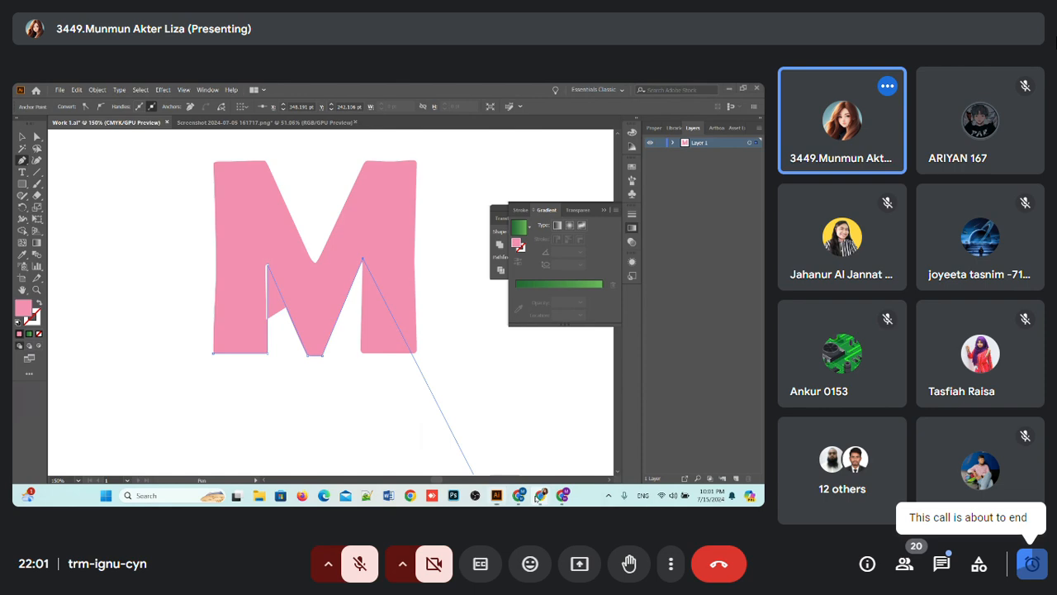
# Step: Switch to the Google Meet call and show it in full screen
pyautogui.moveTo(541, 495)
pyautogui.click(591, 456)
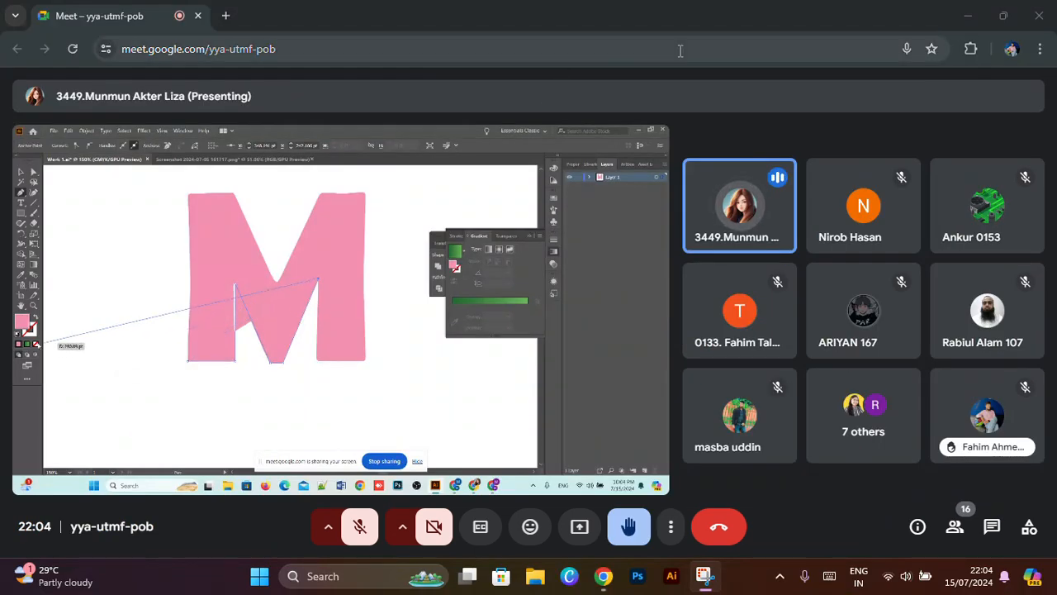
pyautogui.click(670, 528)
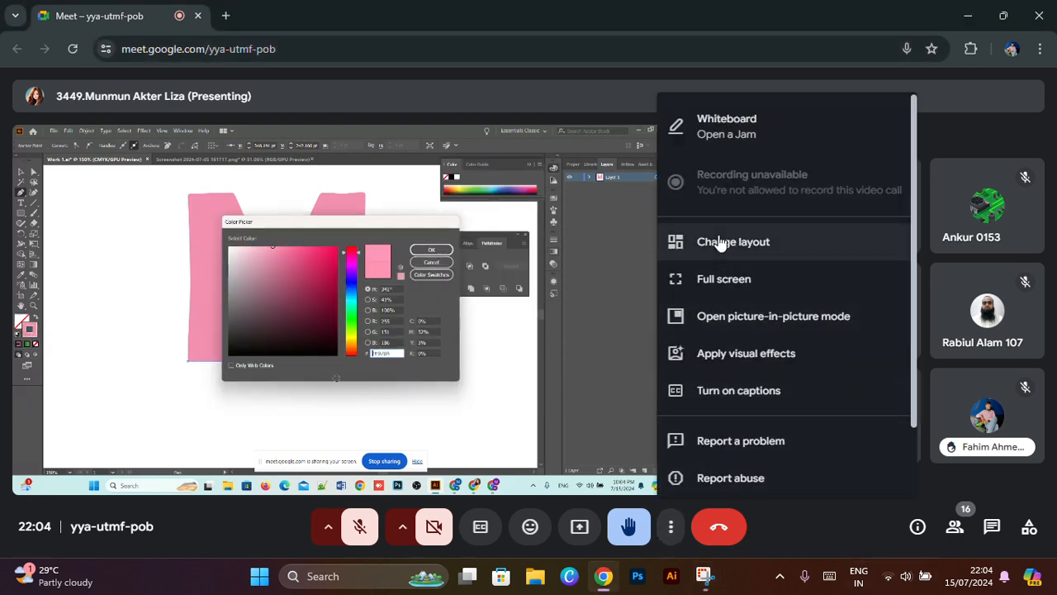
pyautogui.click(724, 285)
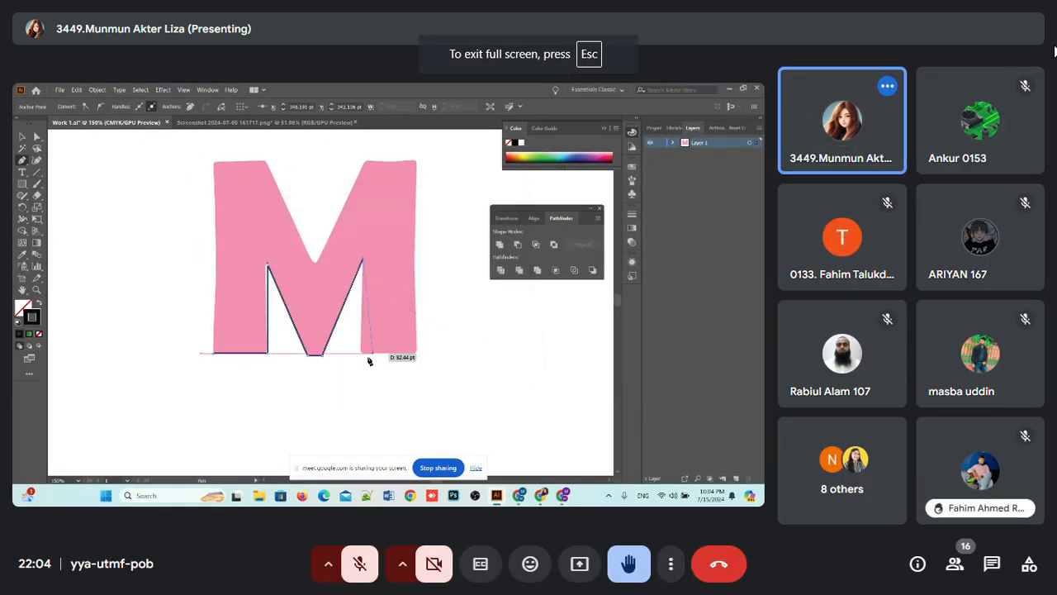
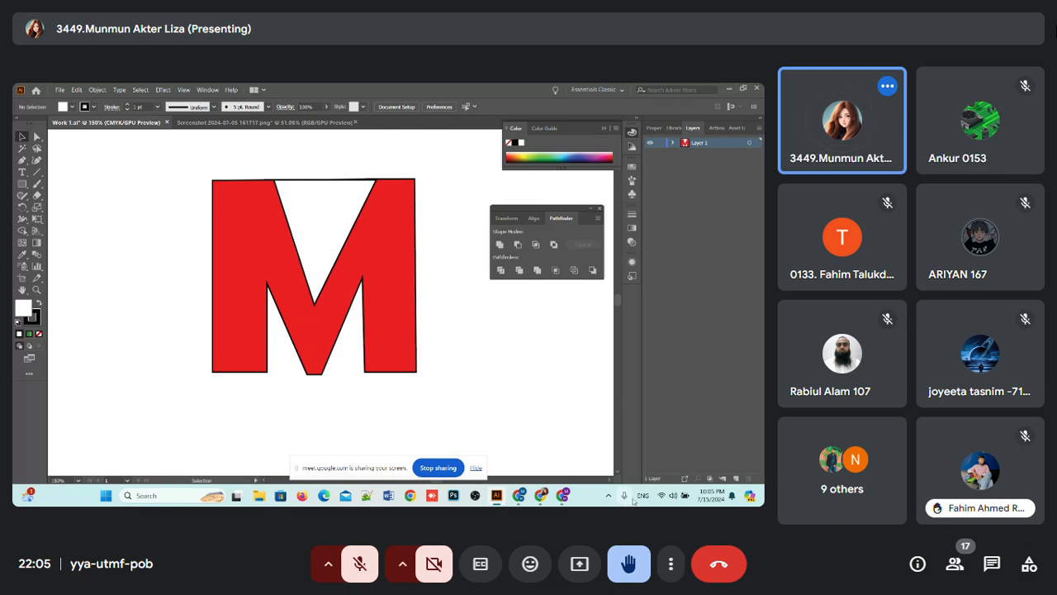
# Step: Switch to the presenter's Google Meet window, admit the waiting participant to the call, and return to Illustrator
pyautogui.moveTo(548, 495)
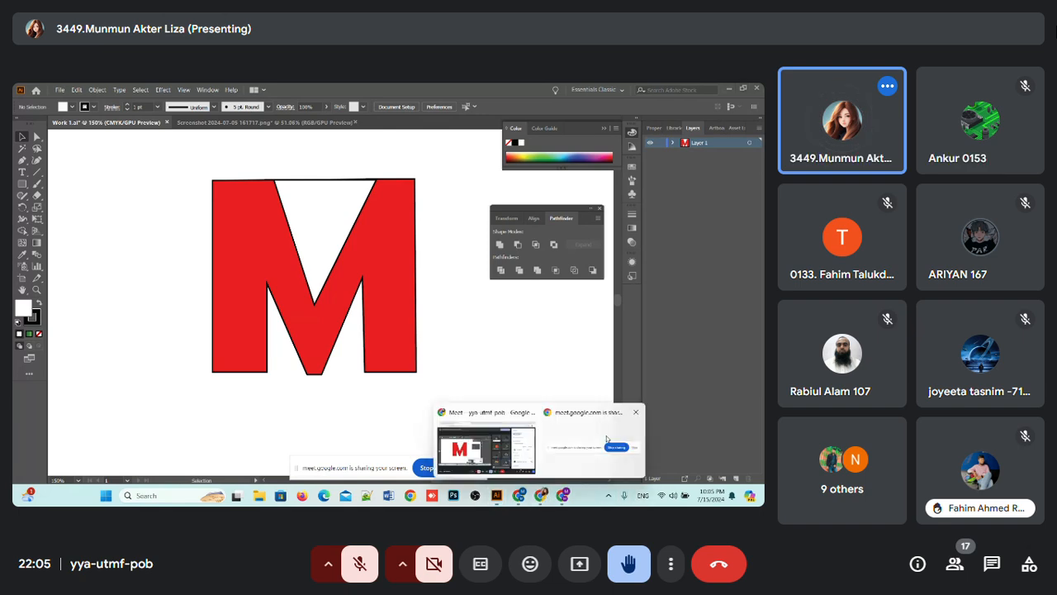
pyautogui.click(516, 450)
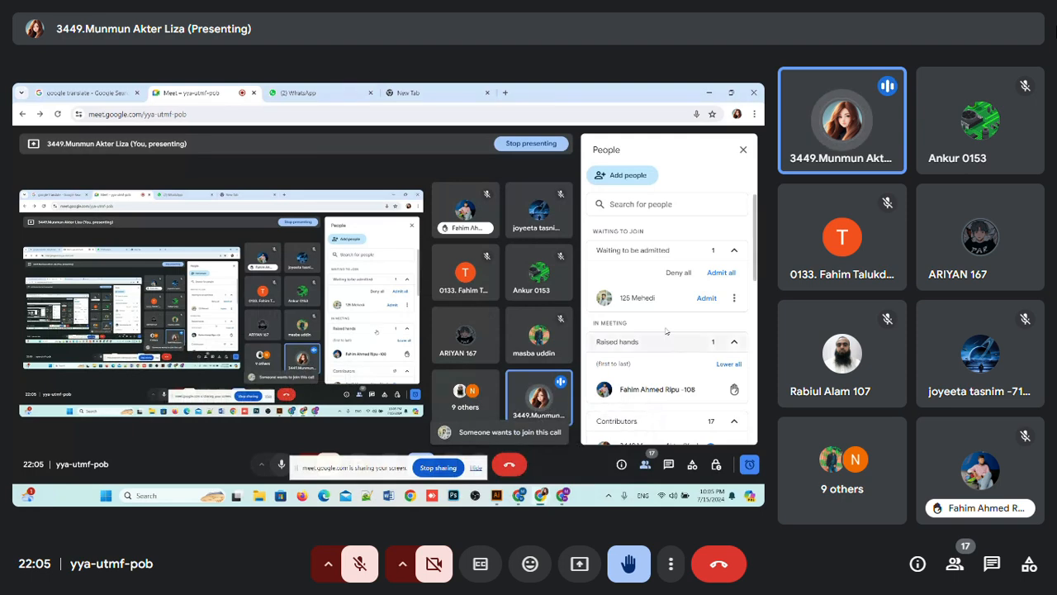
pyautogui.click(706, 299)
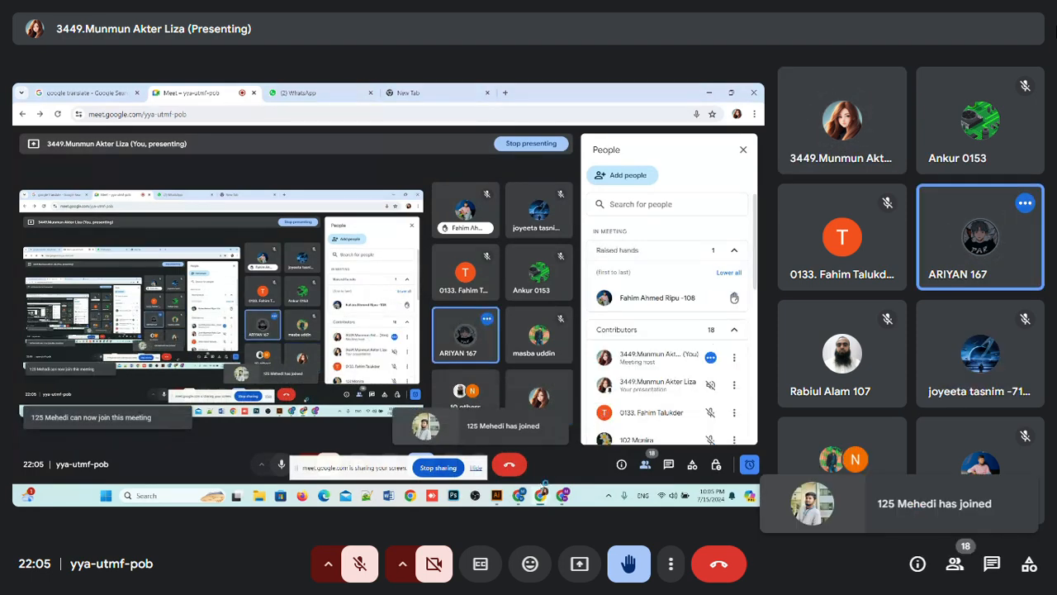
pyautogui.moveTo(548, 496)
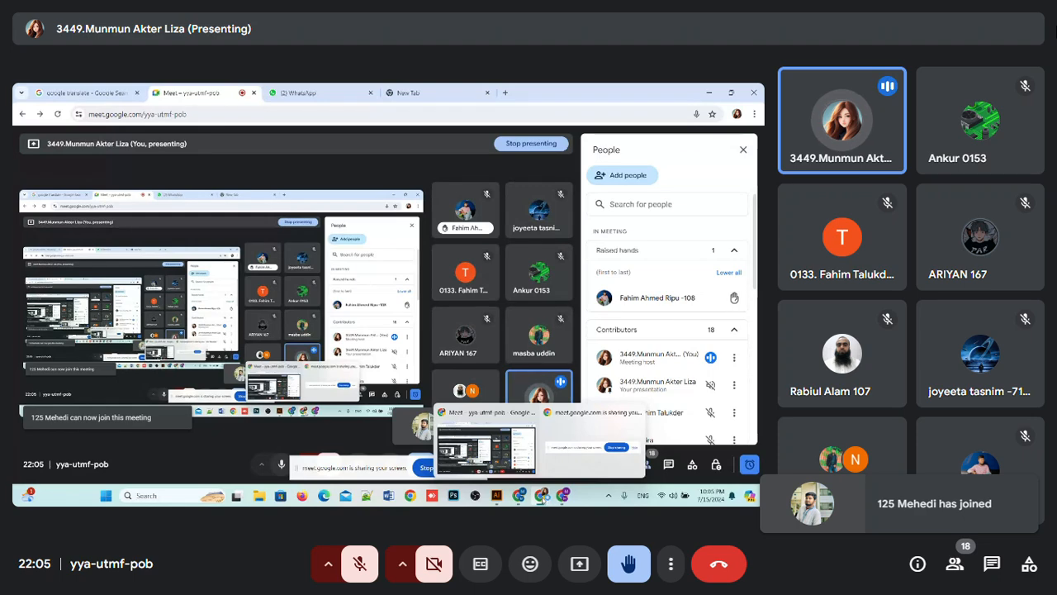
pyautogui.click(497, 496)
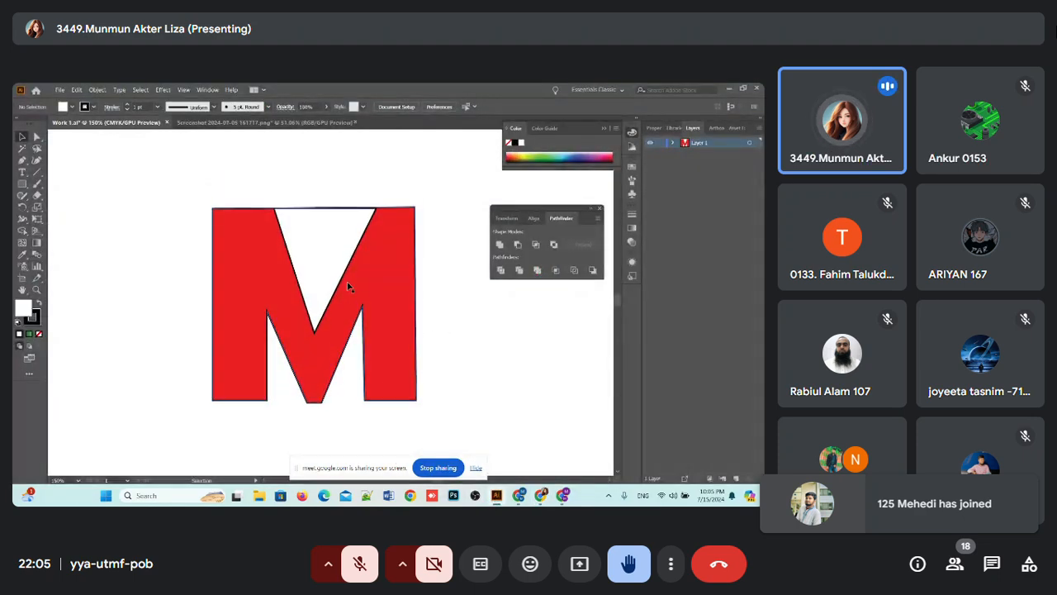
# Step: Delete the white triangle from the upper middle of the red M shape
pyautogui.hotkey('ctrl', '+')
pyautogui.scroll(2, 332, 273)
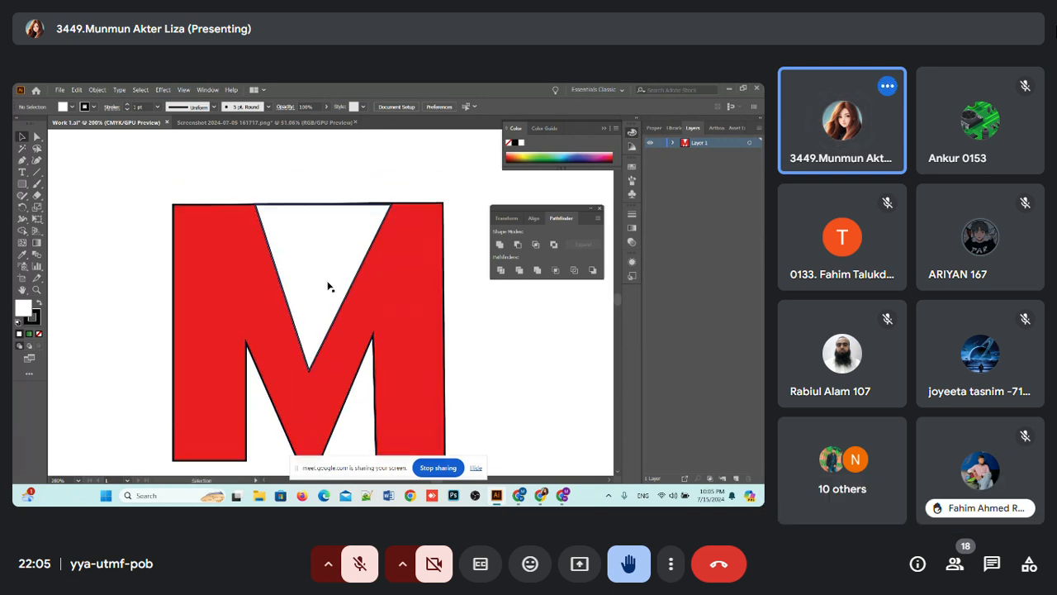
pyautogui.click(317, 276)
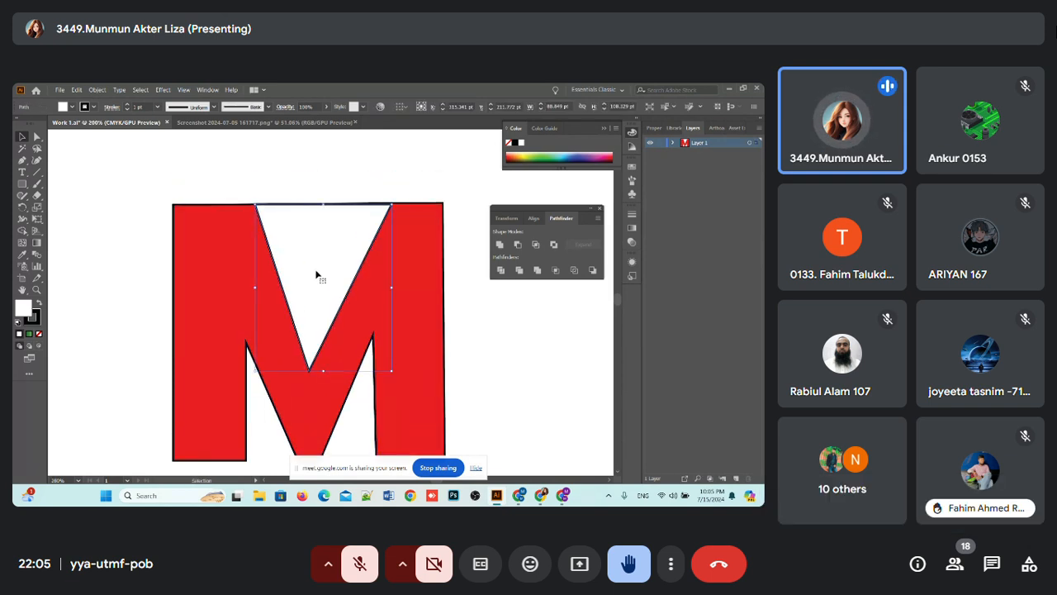
pyautogui.press('Delete')
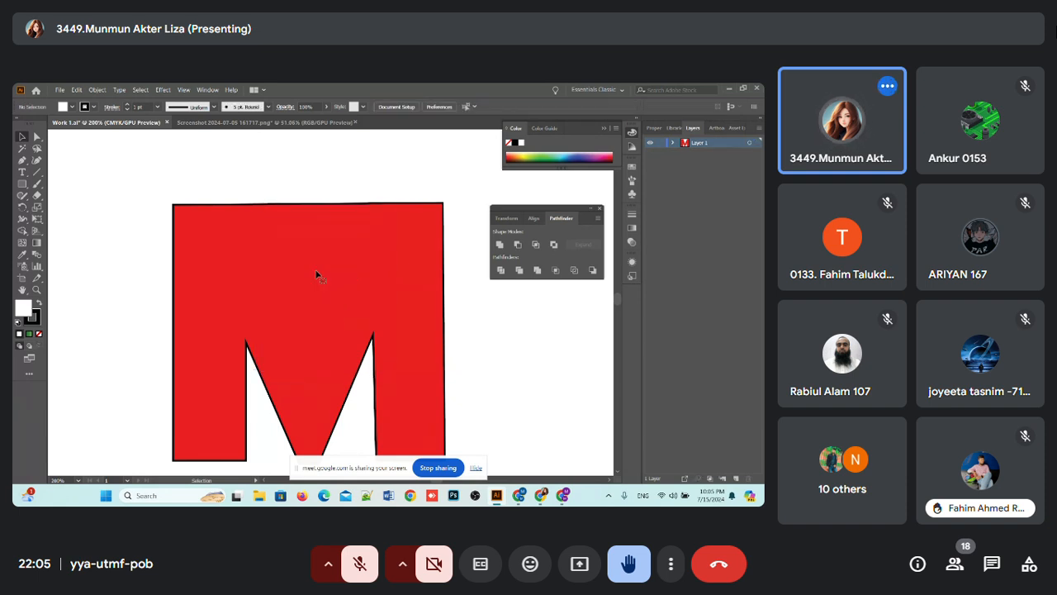
# Step: Look at the Pen tool's anchor point variants and return to the Selection tool
pyautogui.click(22, 161)
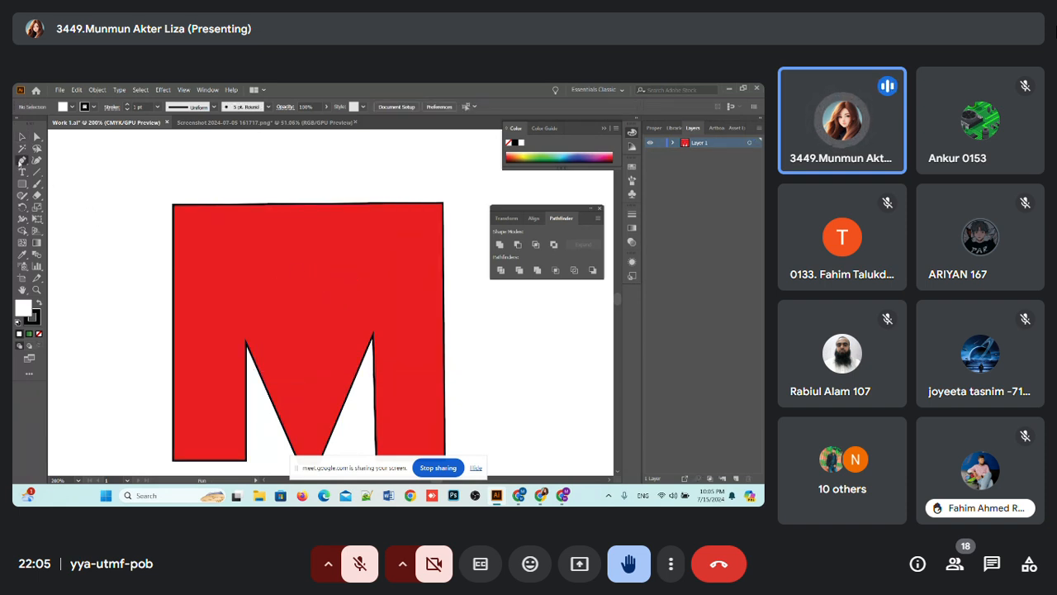
pyautogui.click(22, 162)
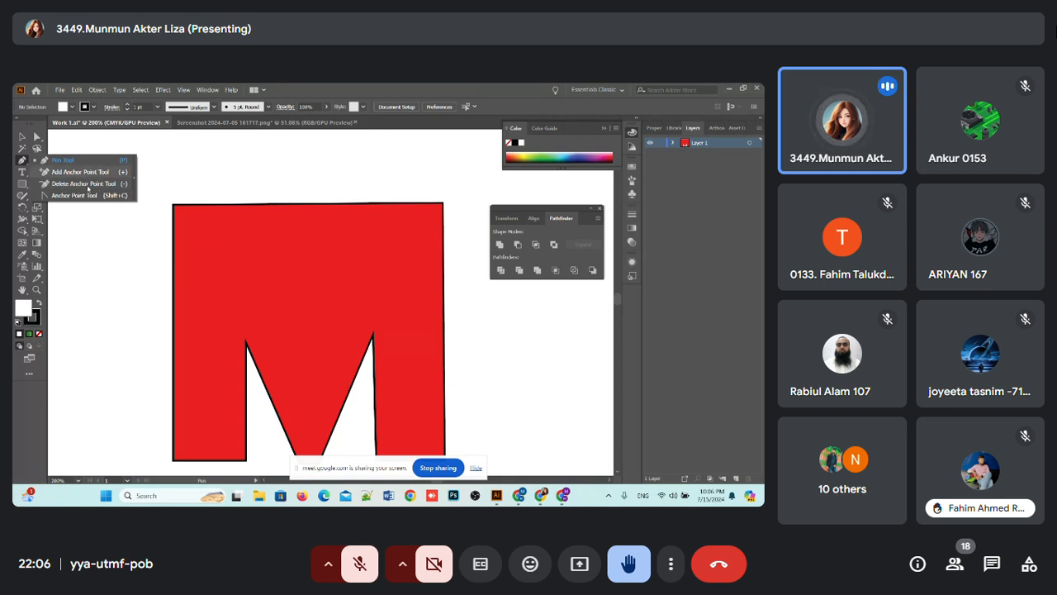
pyautogui.click(22, 141)
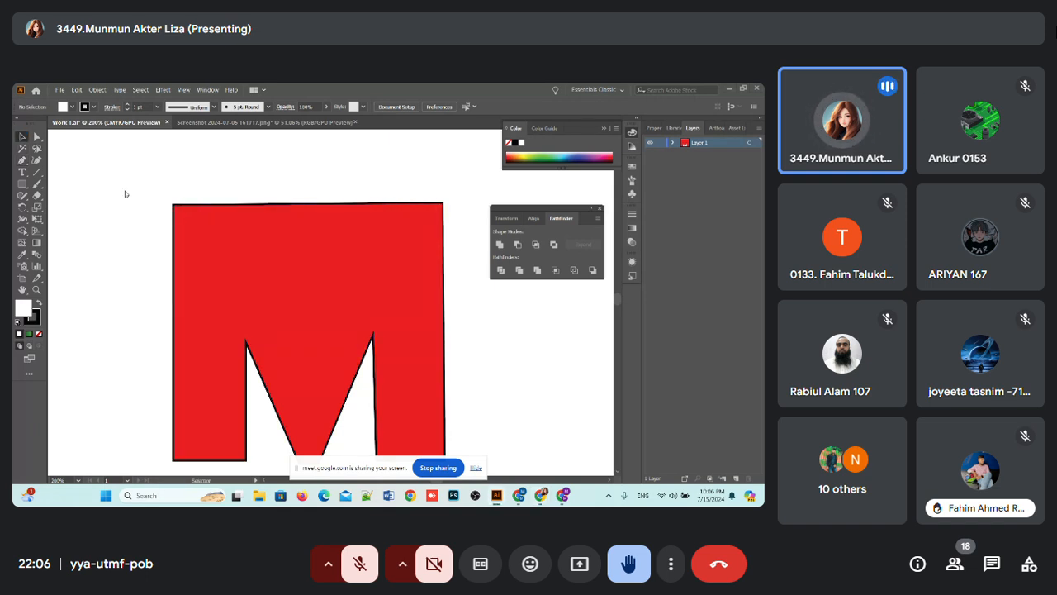
# Step: Move the red M shape slightly upward and activate the Pen tool with the shape still selected
pyautogui.click(227, 218)
pyautogui.moveTo(220, 208); pyautogui.dragTo(219, 180)
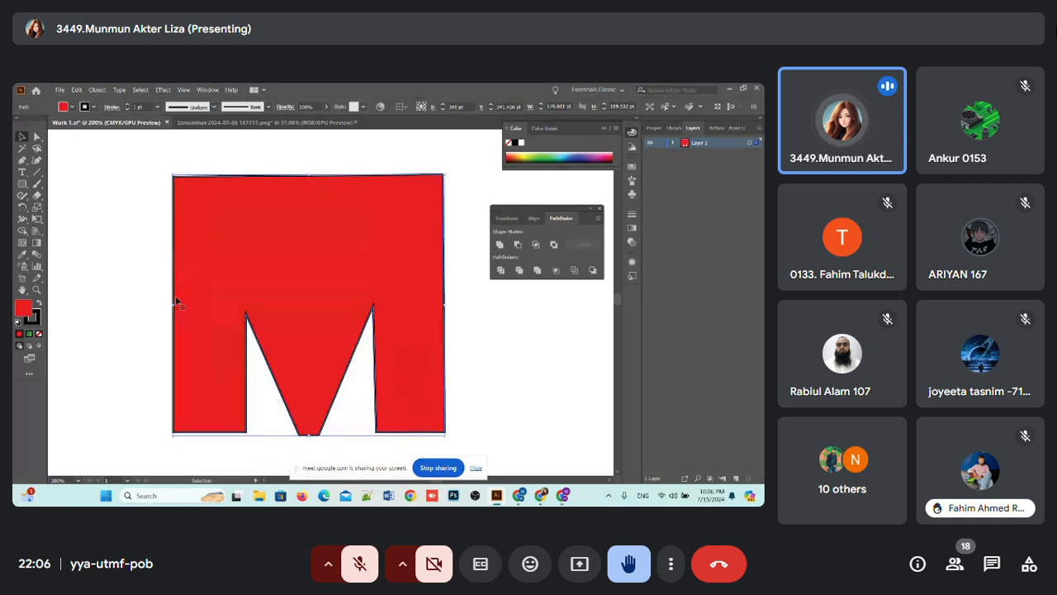
pyautogui.press('p')
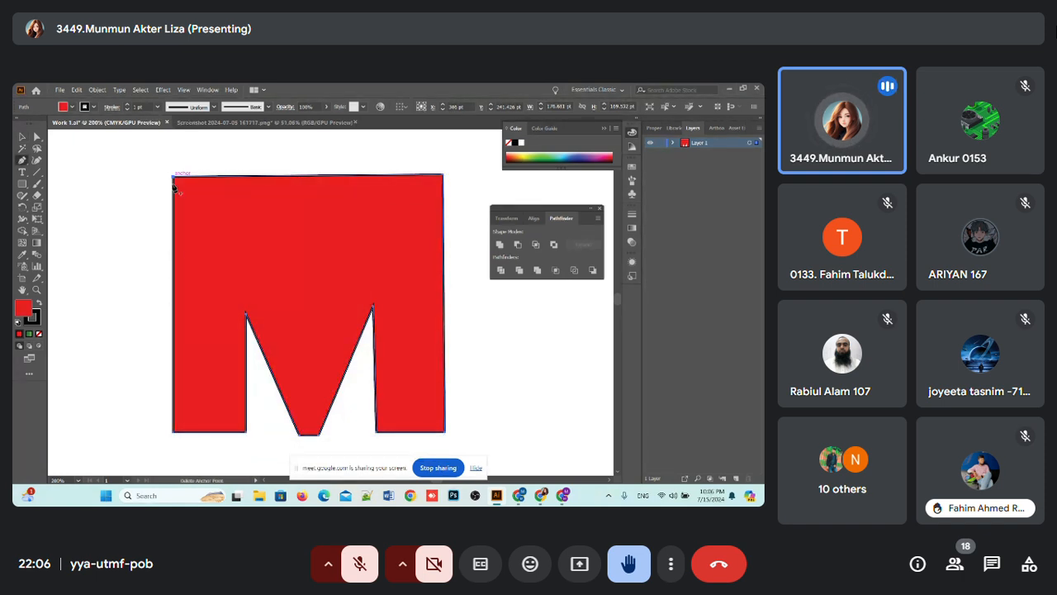
pyautogui.press('ctrl')
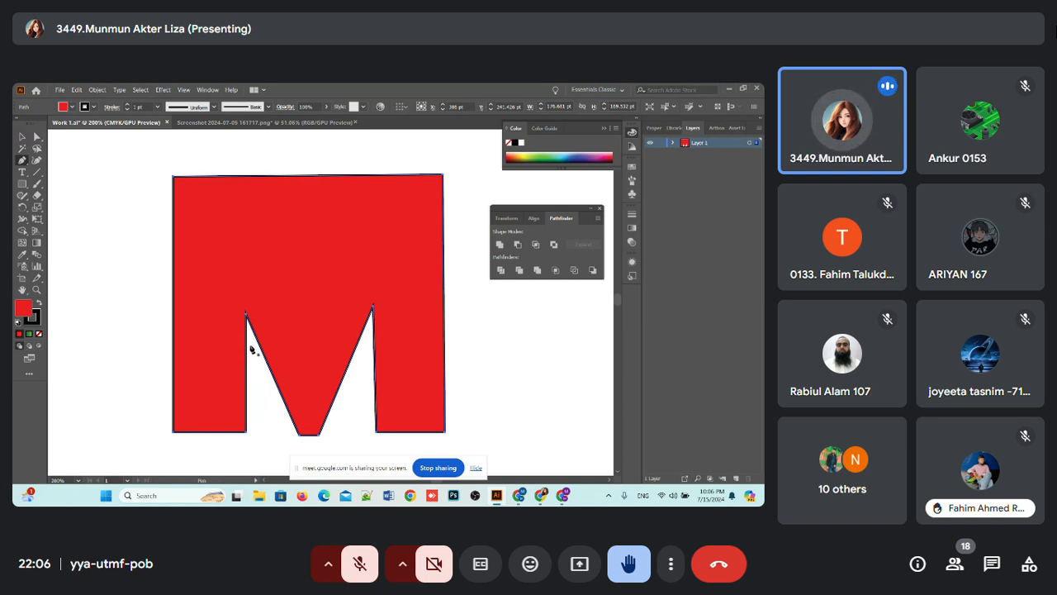
pyautogui.click(22, 161)
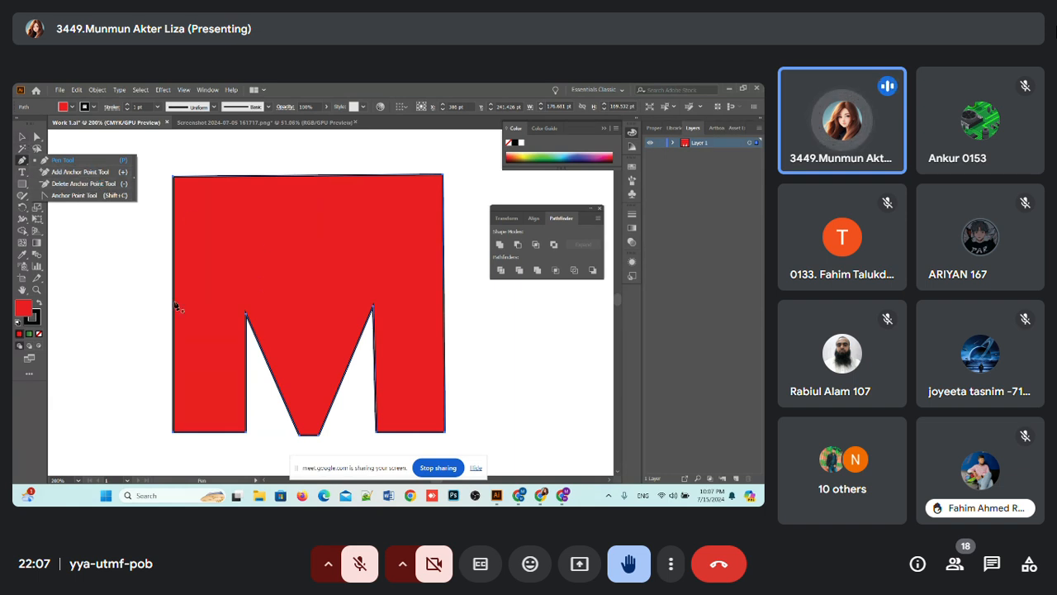
pyautogui.click(25, 162)
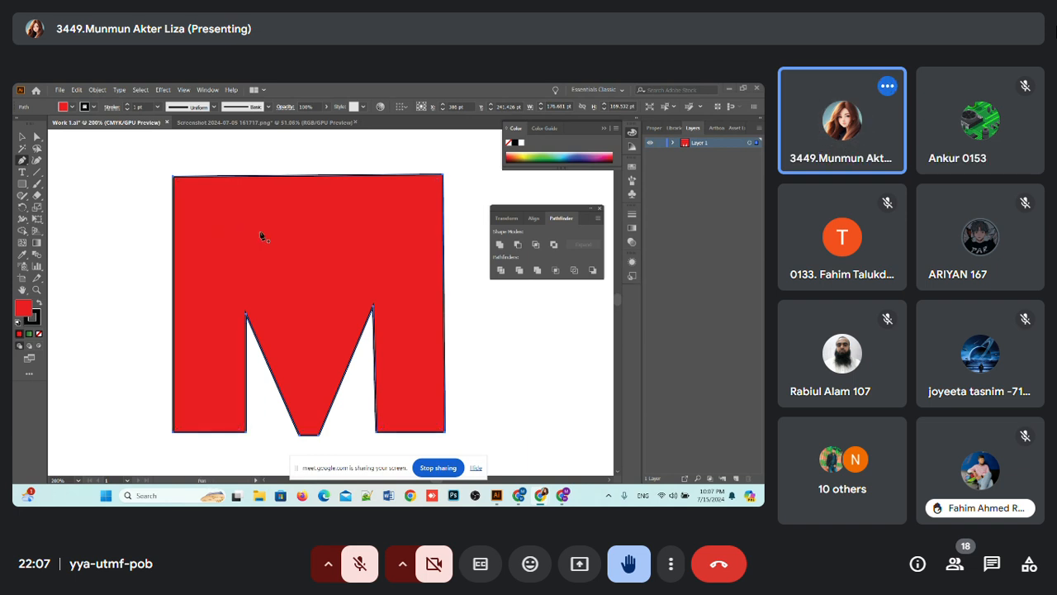
# Step: Deselect the red M, return to the standard Pen tool, and reselect the M's path with that tool active
pyautogui.press('v')
pyautogui.click(94, 217)
pyautogui.press('+')
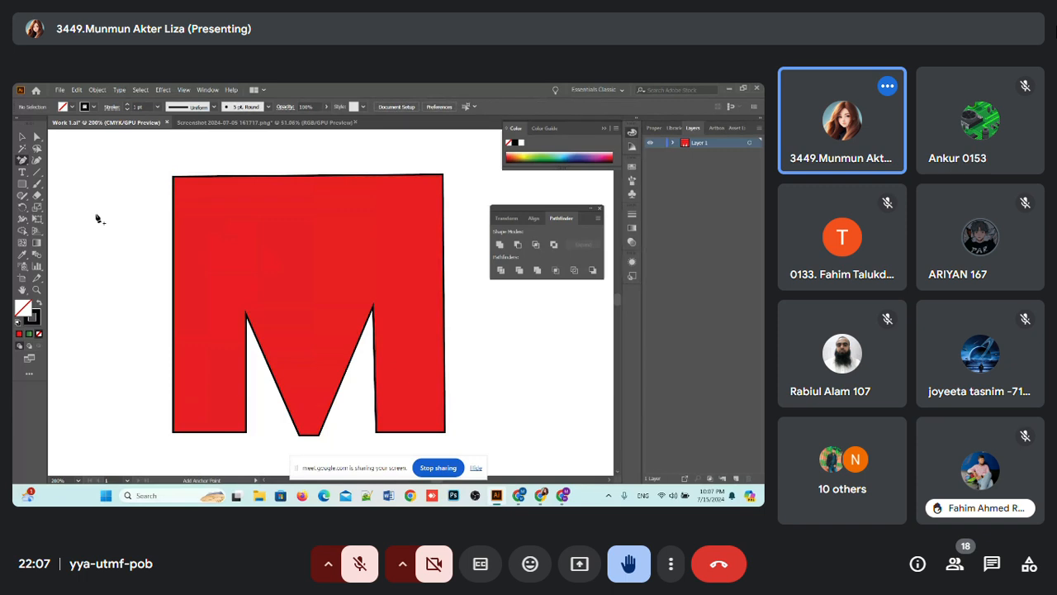
pyautogui.hotkey('ctrl', '+')
pyautogui.hotkey('ctrl', '+')
pyautogui.moveTo(237, 253); pyautogui.dragTo(270, 335)
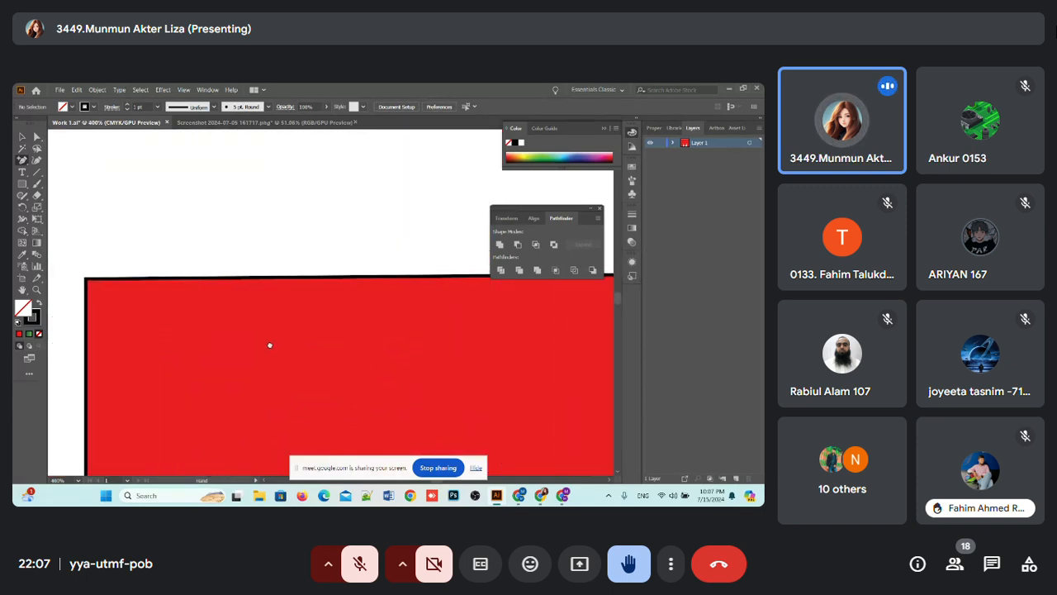
pyautogui.moveTo(23, 161); pyautogui.dragTo(42, 160)
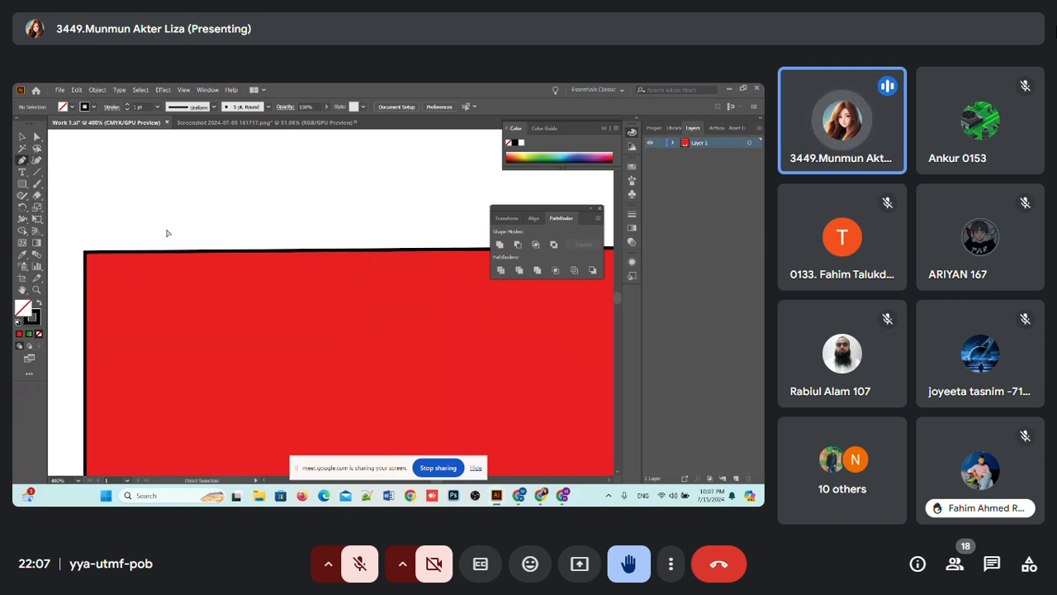
pyautogui.keyDown('ctrl'); pyautogui.click(175, 266); pyautogui.keyUp('ctrl')
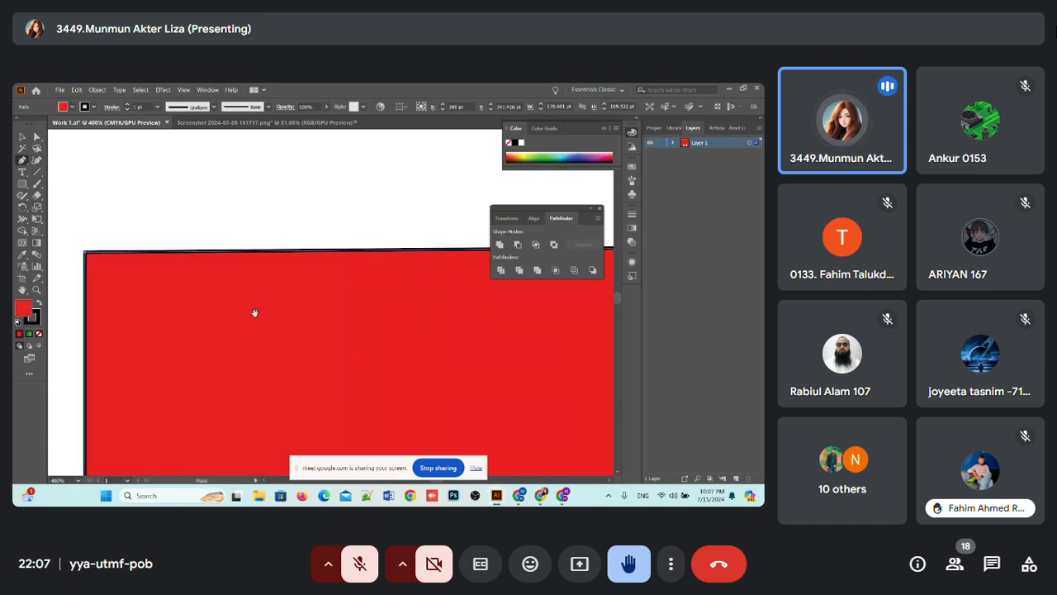
pyautogui.moveTo(255, 314); pyautogui.dragTo(222, 288)
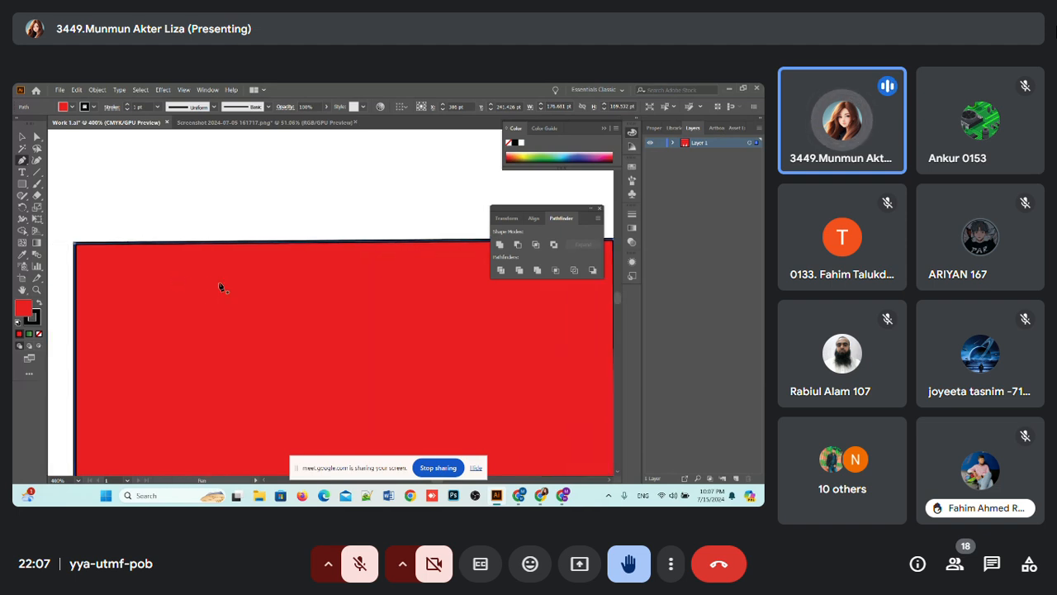
# Step: Examine the M's top edge up close with the Pen tool over the path
pyautogui.click(207, 242)
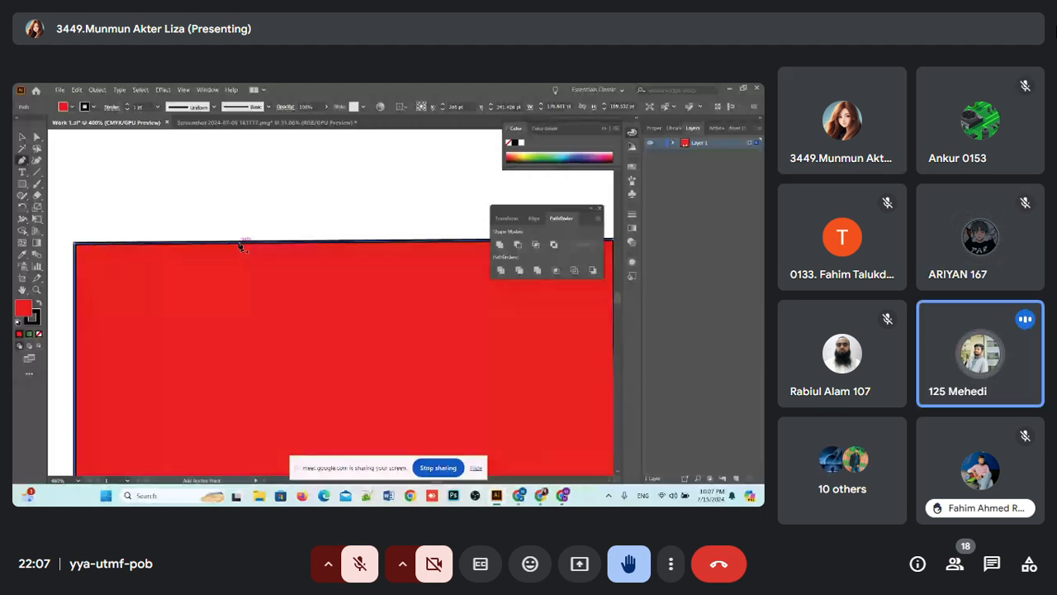
pyautogui.hotkey('ctrl', '+')
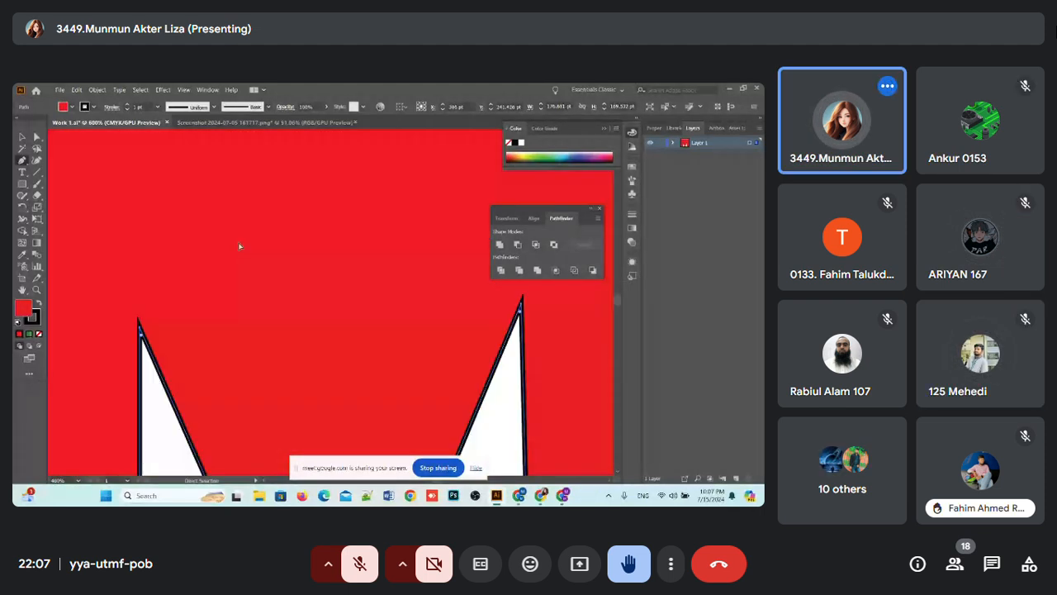
pyautogui.hotkey('ctrl', '+')
pyautogui.hotkey('ctrl', '+')
pyautogui.scroll(3, 342, 314)
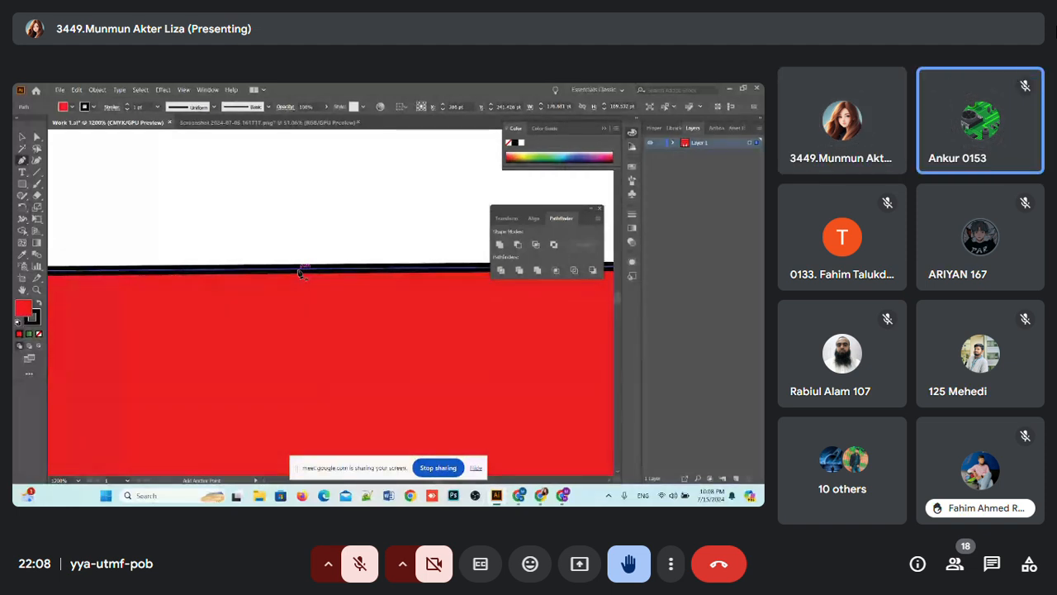
pyautogui.scroll(-8, 299, 274)
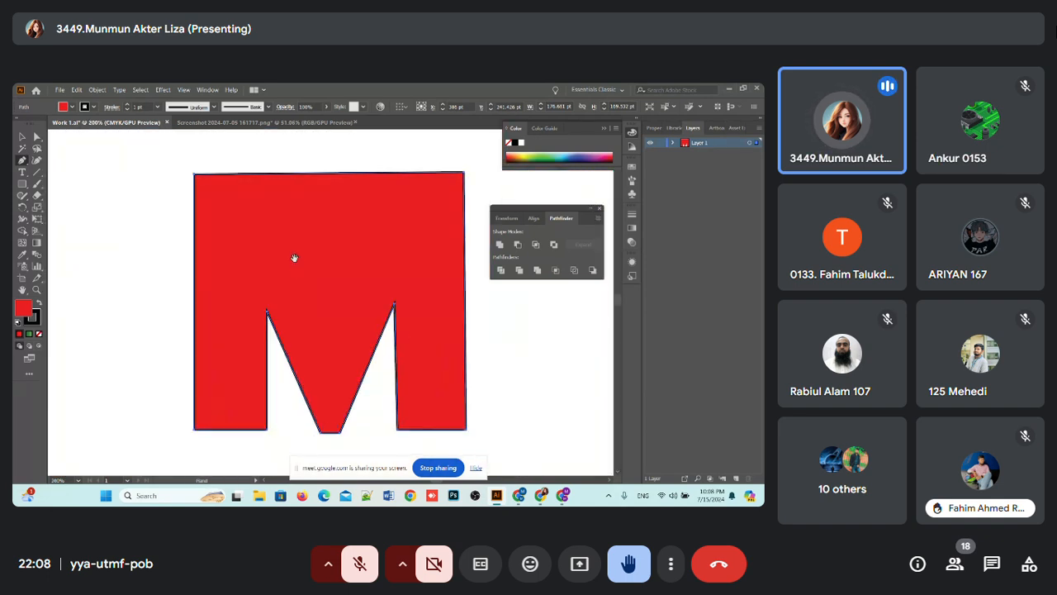
pyautogui.scroll(2, 326, 401)
pyautogui.scroll(5, 286, 285)
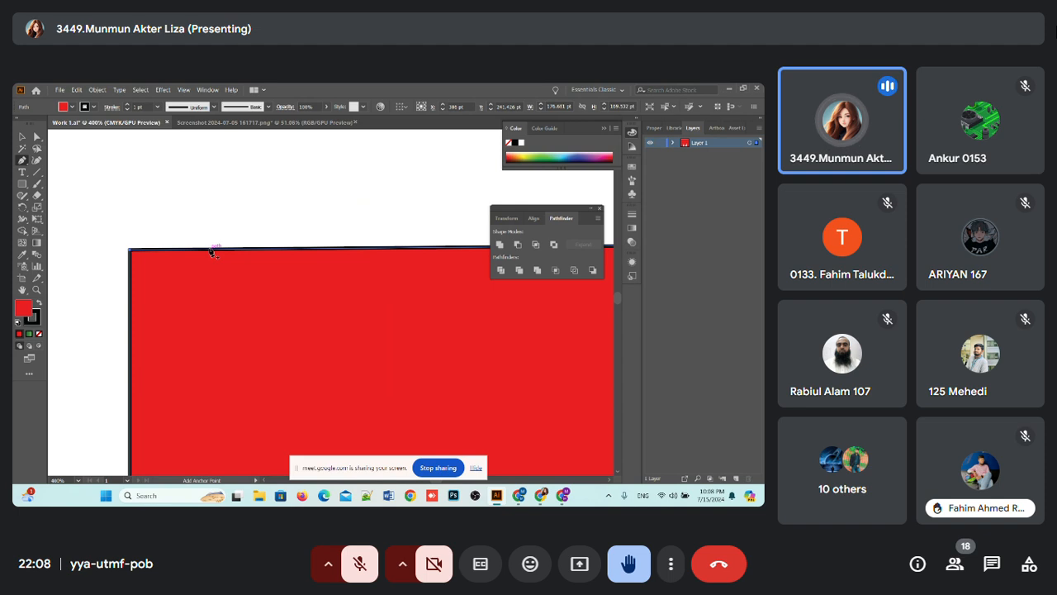
# Step: Delete the M's upper-left corner anchor and the left anchor of its bottom middle tip with the Pen tool, undoing each deletion
pyautogui.click(130, 251)
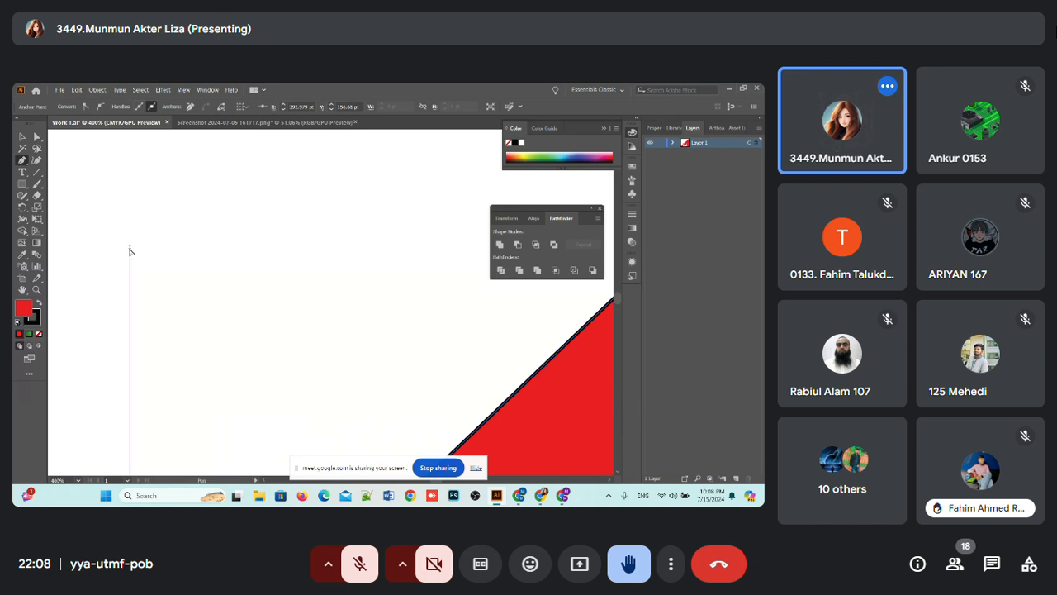
pyautogui.hotkey('ctrl', 'z')
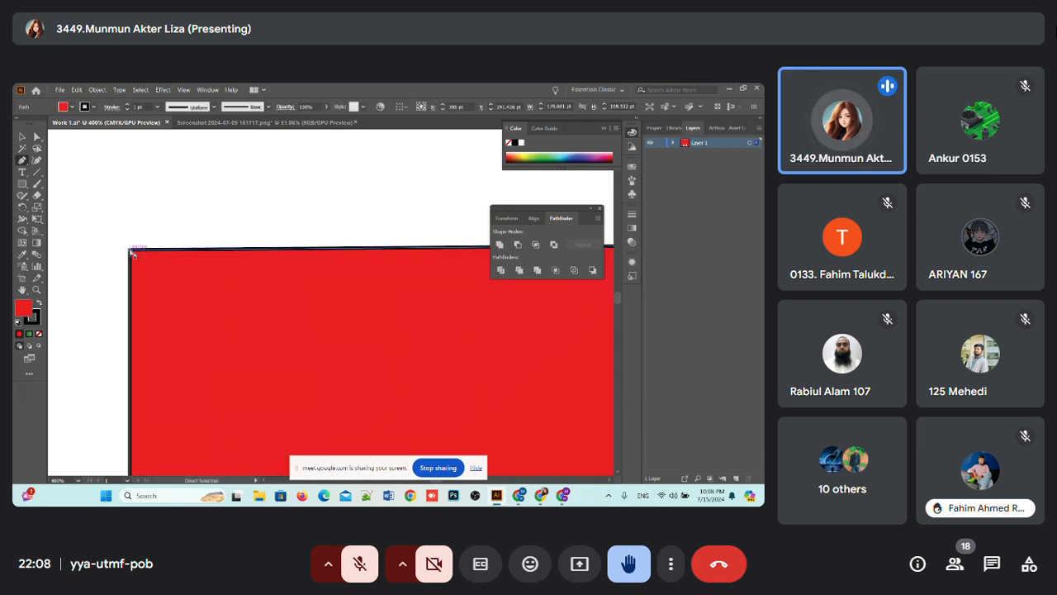
pyautogui.hotkey('ctrl', '-')
pyautogui.hotkey('ctrl', '-')
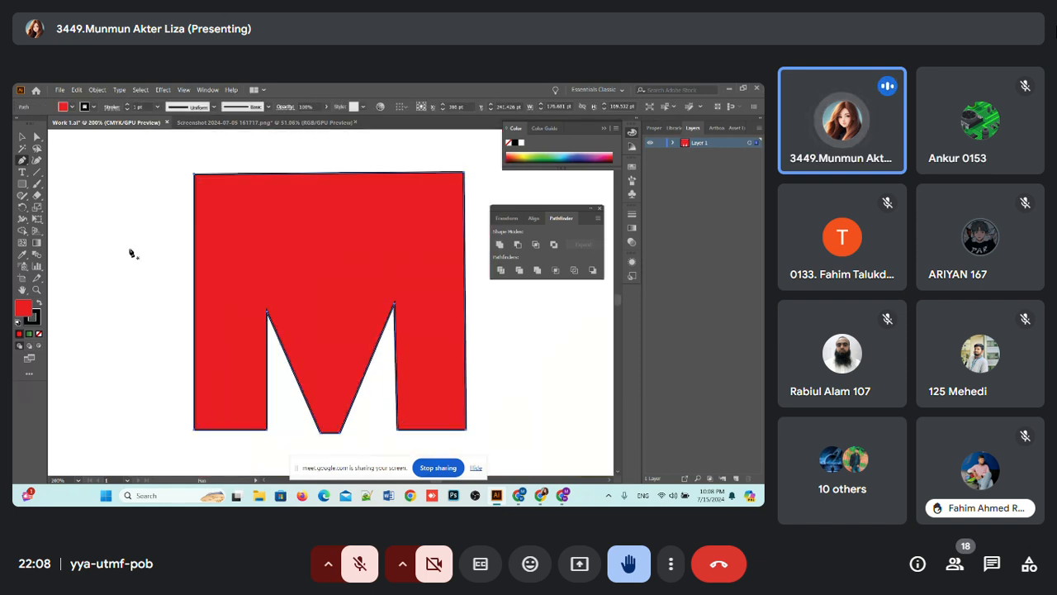
pyautogui.click(196, 175)
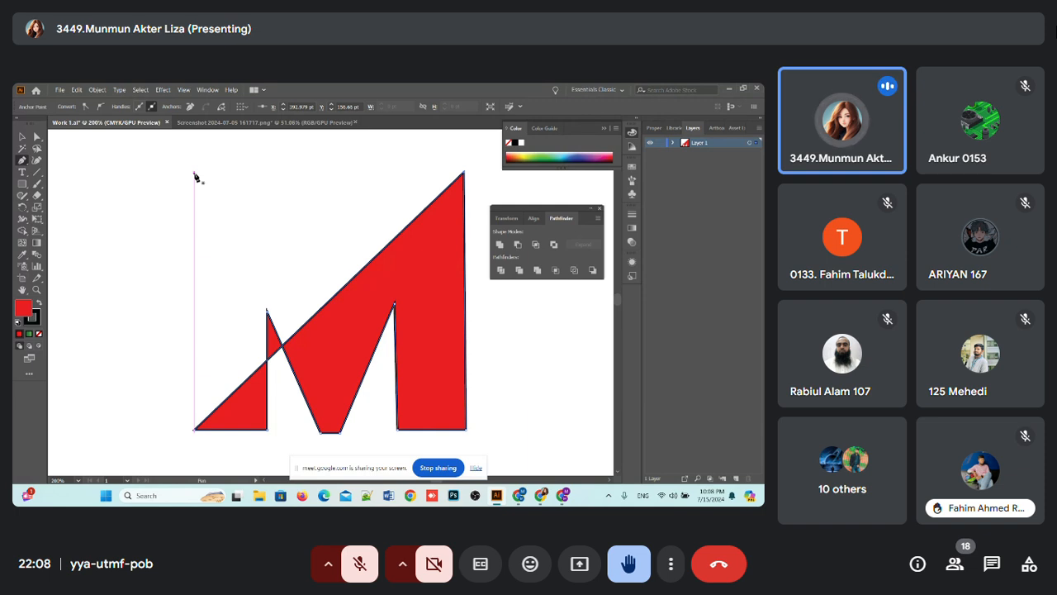
pyautogui.click(195, 173)
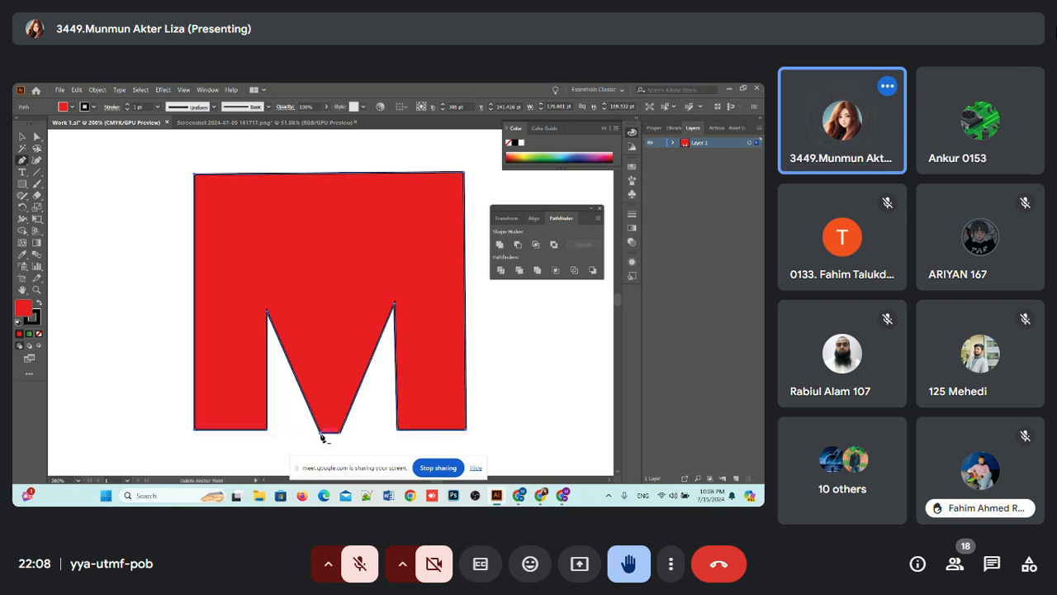
pyautogui.click(321, 433)
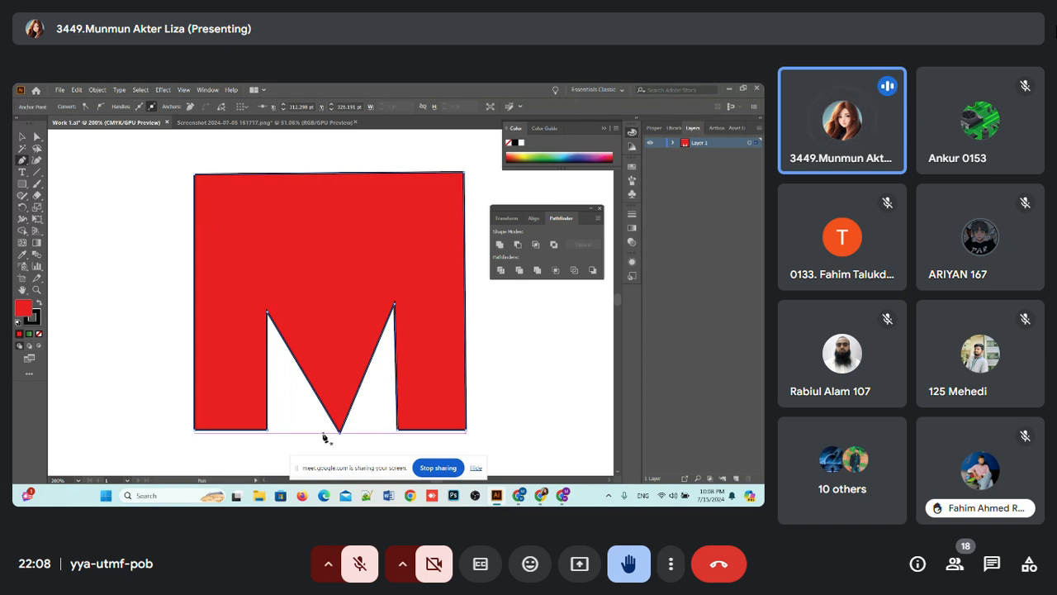
pyautogui.hotkey('ctrl', 'z')
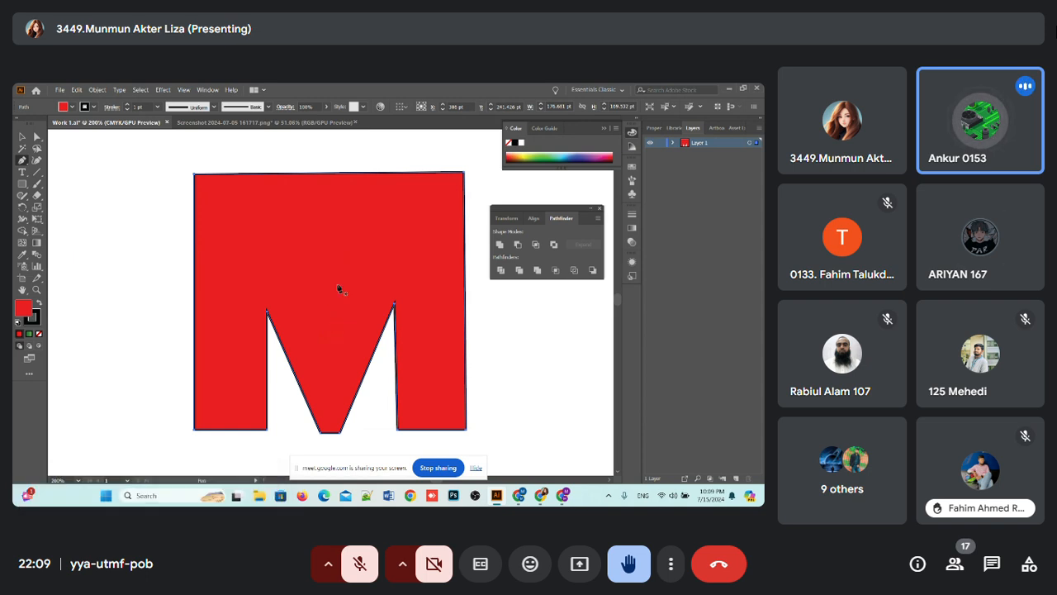
# Step: Add an anchor point on the M's top edge above the left notch, at about X 261 pt
pyautogui.hotkey('ctrl', '=')
pyautogui.scroll(4, 283, 331)
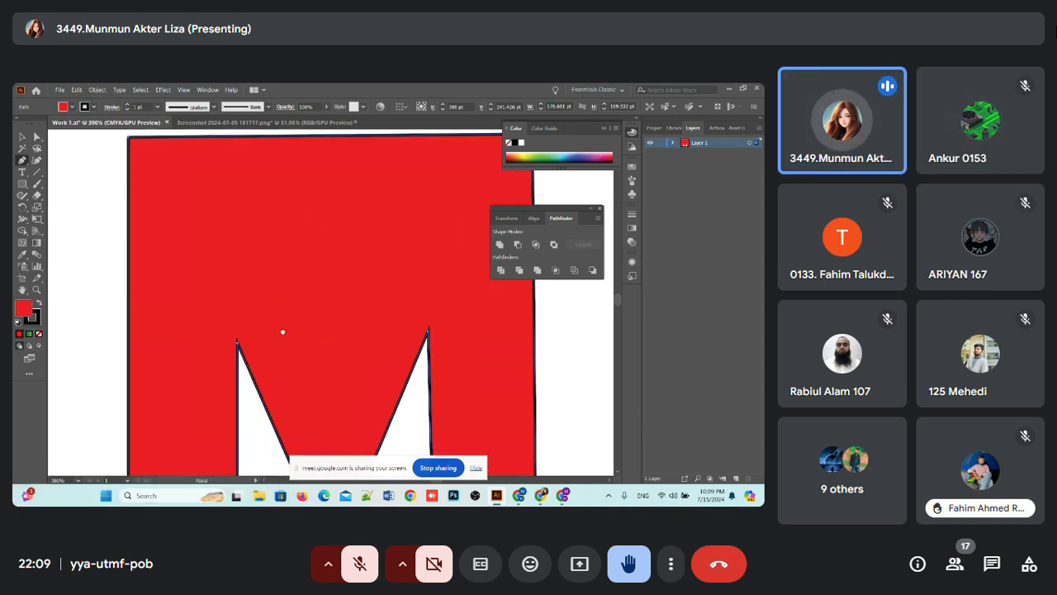
pyautogui.scroll(-2, 274, 264)
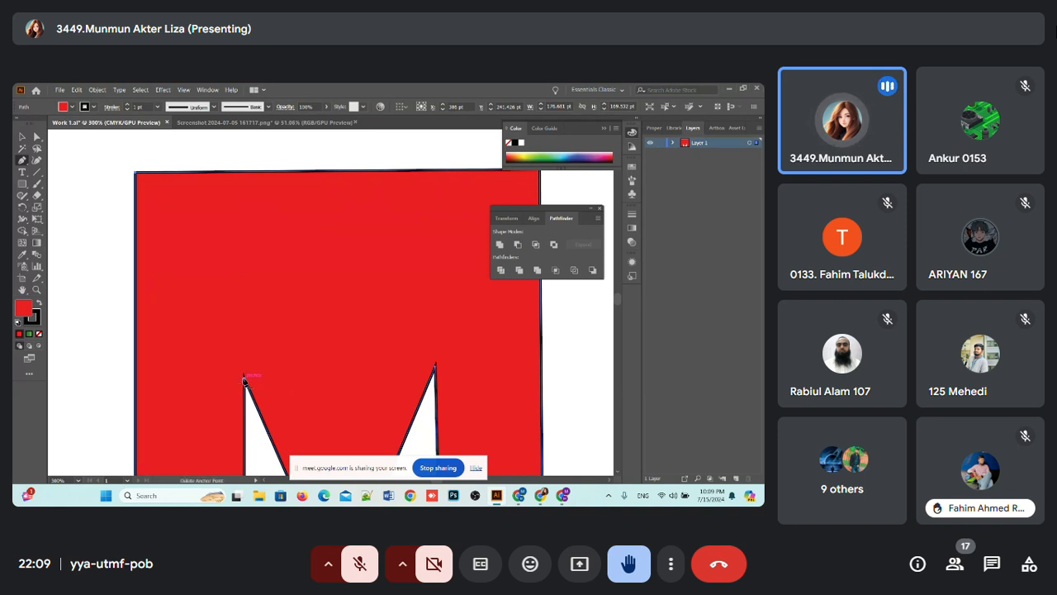
pyautogui.click(239, 174)
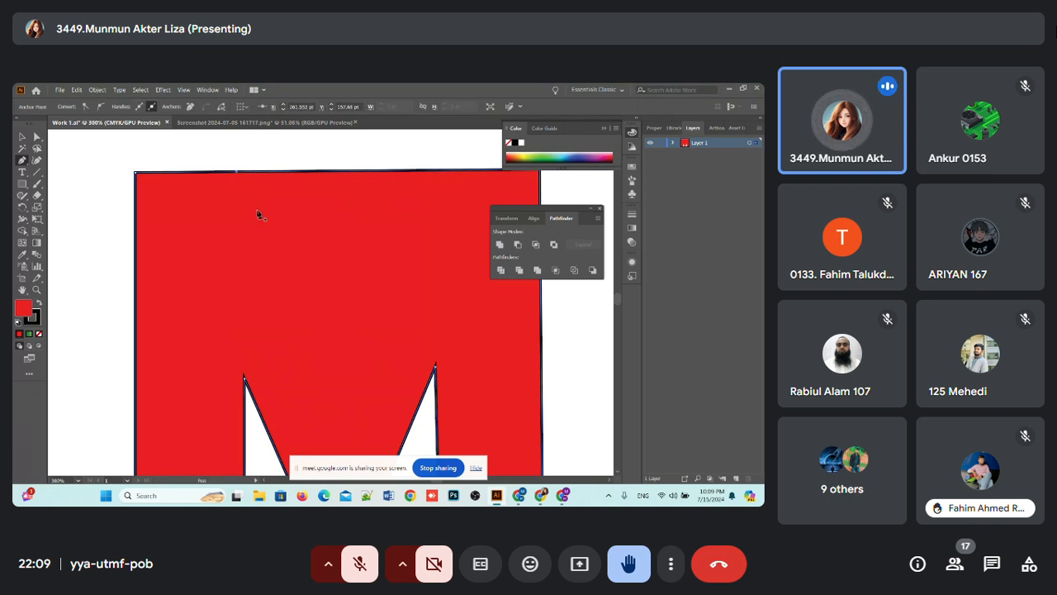
# Step: Add an anchor point on the M's top edge above the right notch, at about X 352 pt
pyautogui.hotkey('ctrl', '+')
pyautogui.hotkey('ctrl', '+')
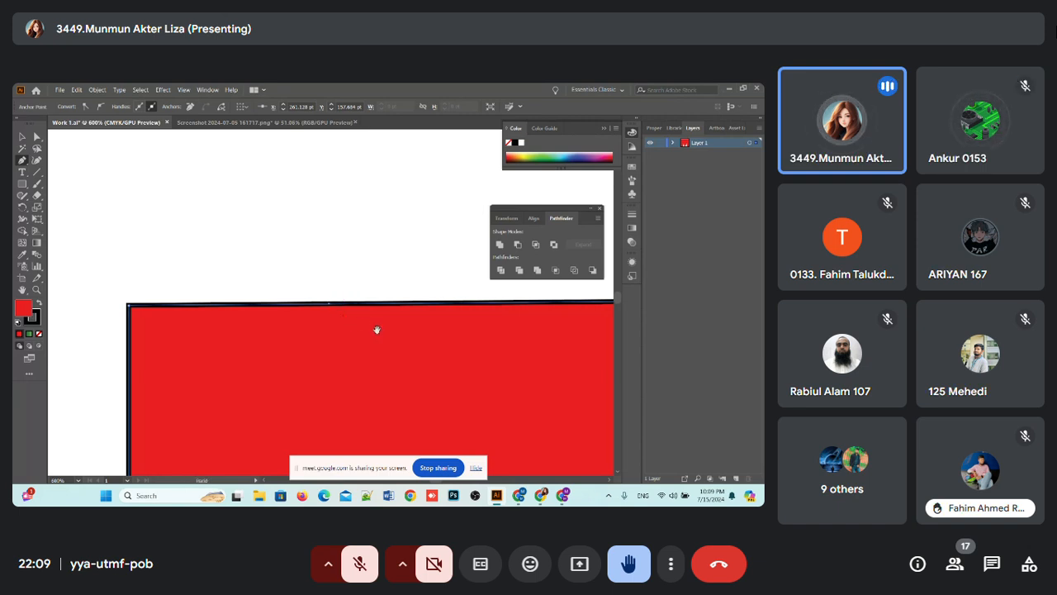
pyautogui.moveTo(378, 330); pyautogui.dragTo(157, 285)
pyautogui.moveTo(445, 326); pyautogui.dragTo(394, 184)
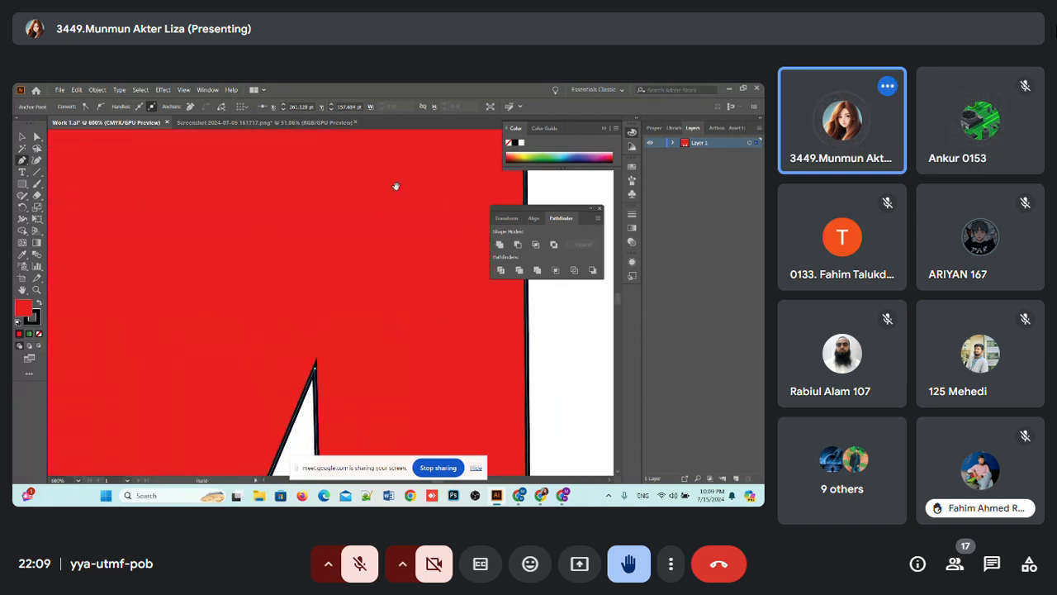
pyautogui.moveTo(336, 371); pyautogui.dragTo(324, 390)
pyautogui.click(315, 415)
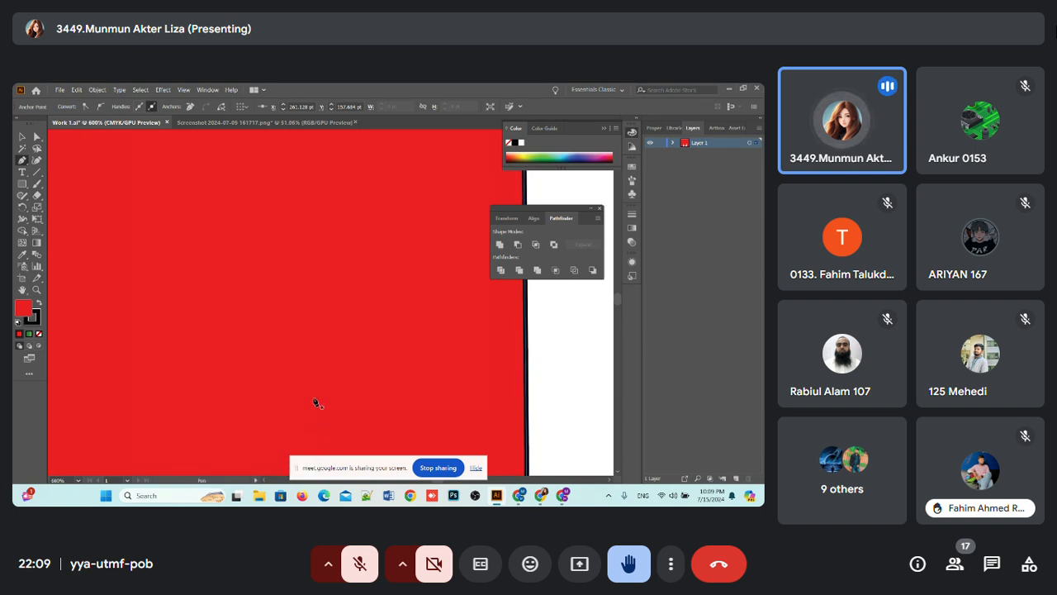
pyautogui.hotkey('ctrl', 'z')
pyautogui.scroll(-1, 415, 401)
pyautogui.hotkey('ctrl', '-')
pyautogui.moveTo(484, 379); pyautogui.dragTo(292, 248)
pyautogui.moveTo(374, 333); pyautogui.dragTo(273, 246)
pyautogui.scroll(2, 345, 366)
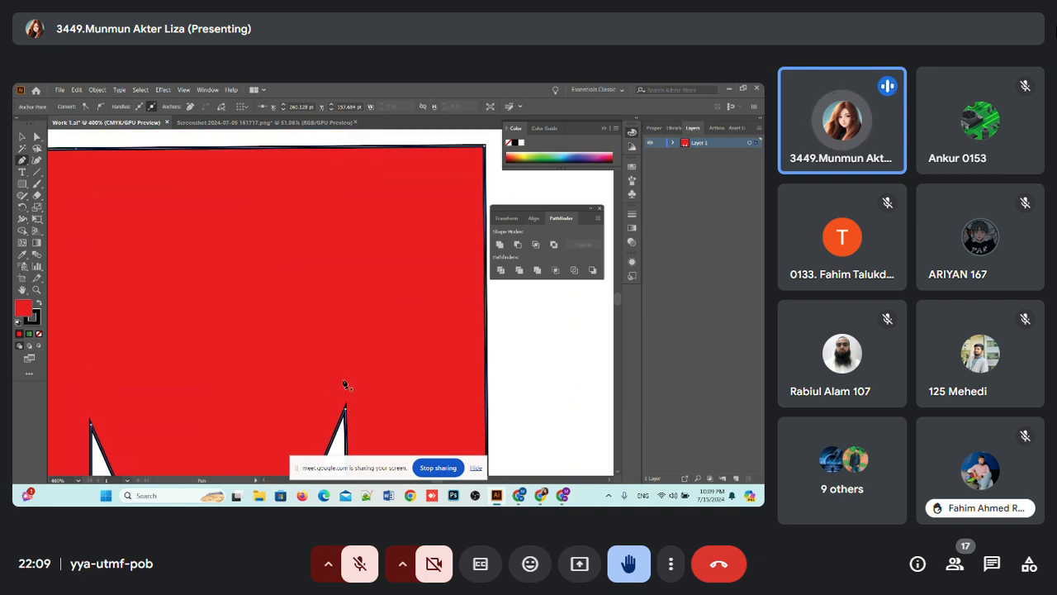
pyautogui.click(361, 148)
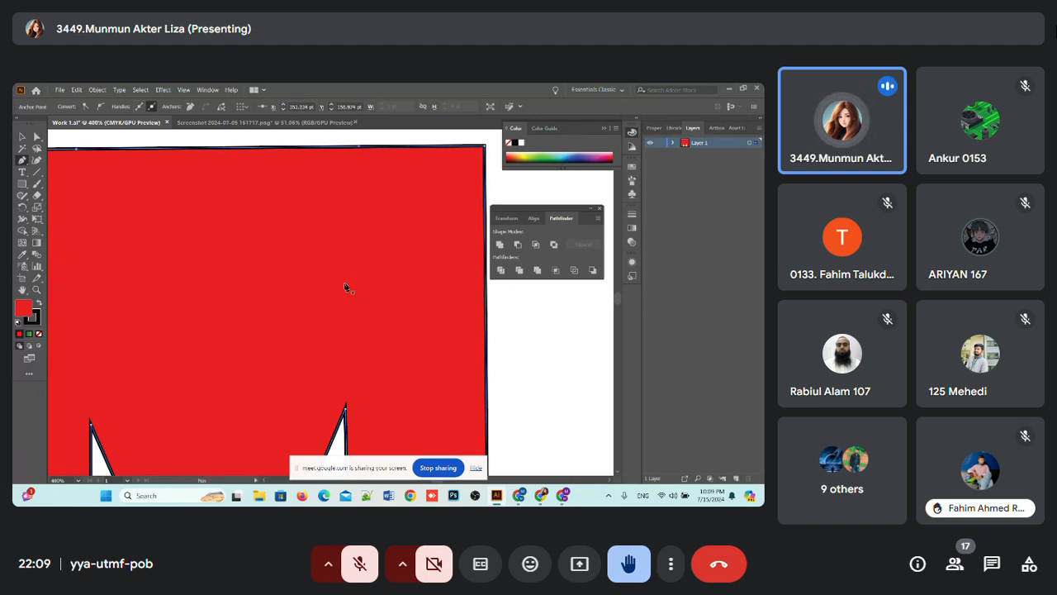
# Step: Add an anchor point midway between the two new ones on the M's top edge, at about X 309 pt
pyautogui.scroll(-2, 309, 318)
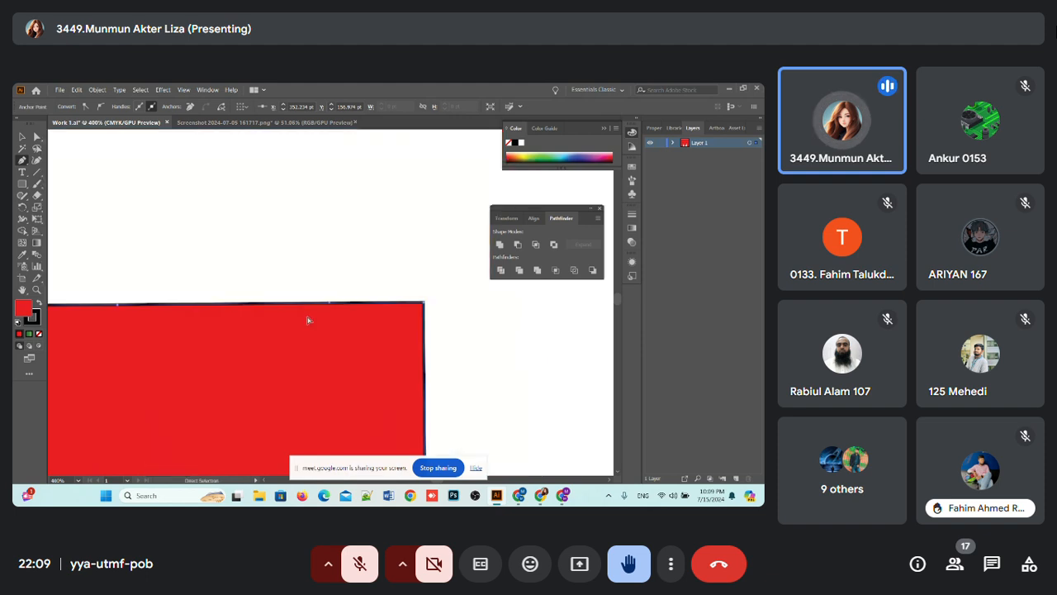
pyautogui.scroll(-3, 293, 394)
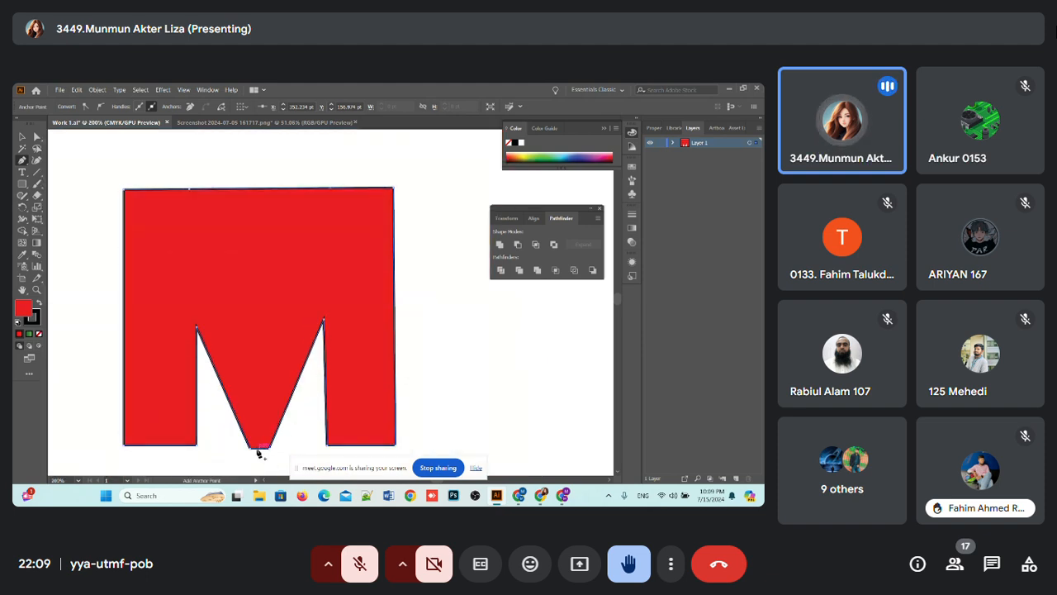
pyautogui.click(266, 189)
pyautogui.press('-')
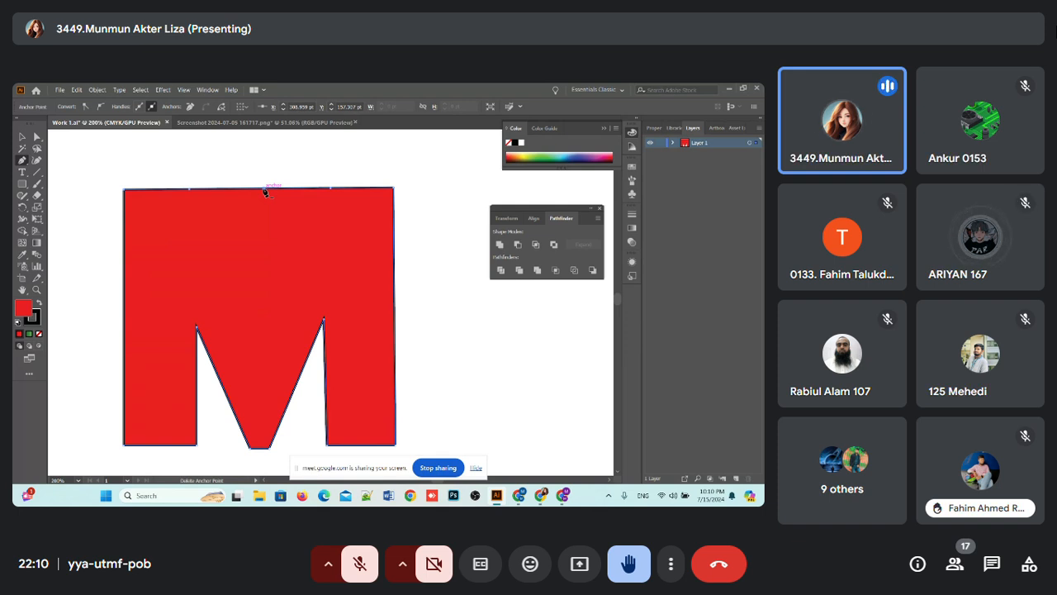
pyautogui.press('ctrl')
pyautogui.click(264, 193)
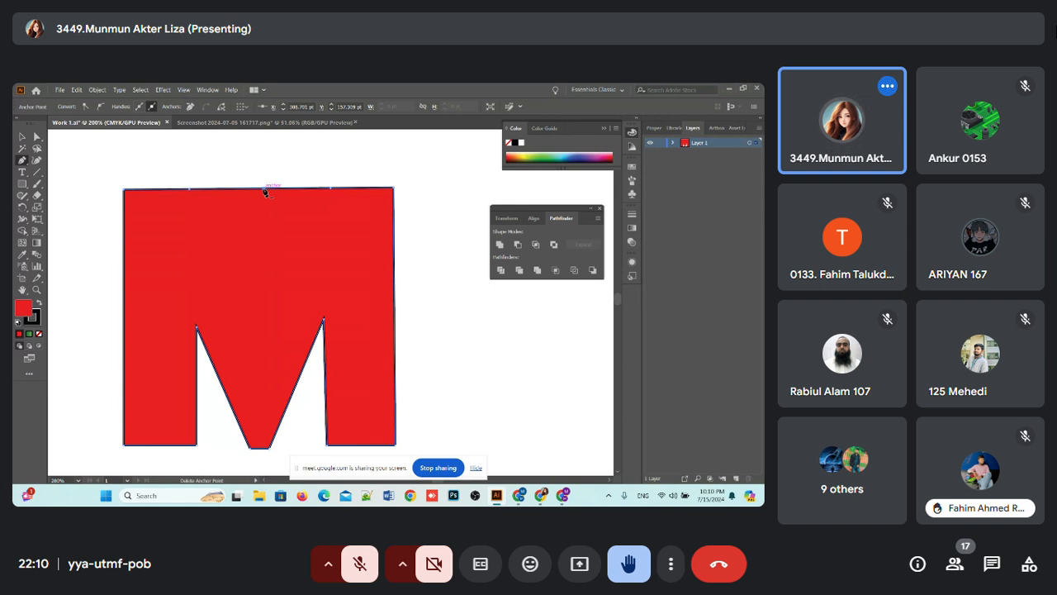
pyautogui.press('ctrl')
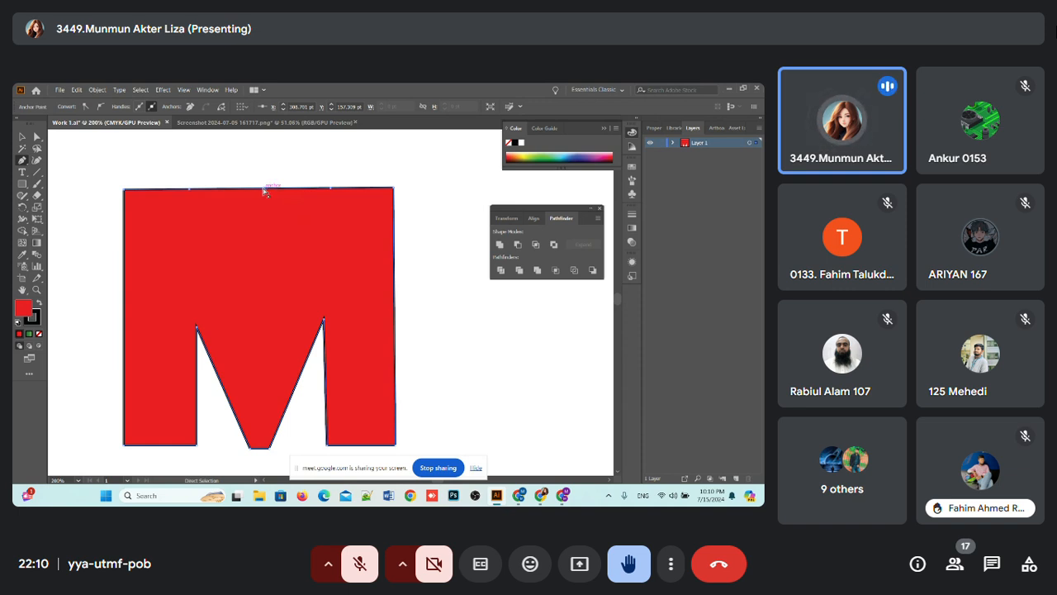
# Step: Move the middle top-edge anchor down to about X 307 pt, Y 268 pt to form the M's V notch, and deselect the shape
pyautogui.moveTo(264, 191); pyautogui.dragTo(266, 192)
pyautogui.moveTo(264, 190); pyautogui.dragTo(261, 361)
pyautogui.click(22, 137)
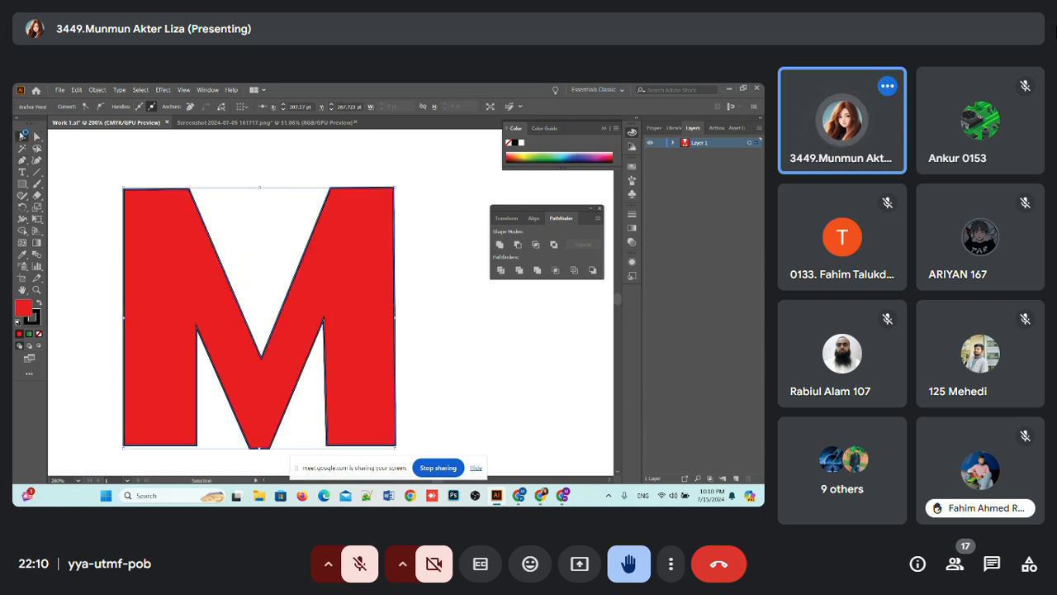
pyautogui.click(61, 142)
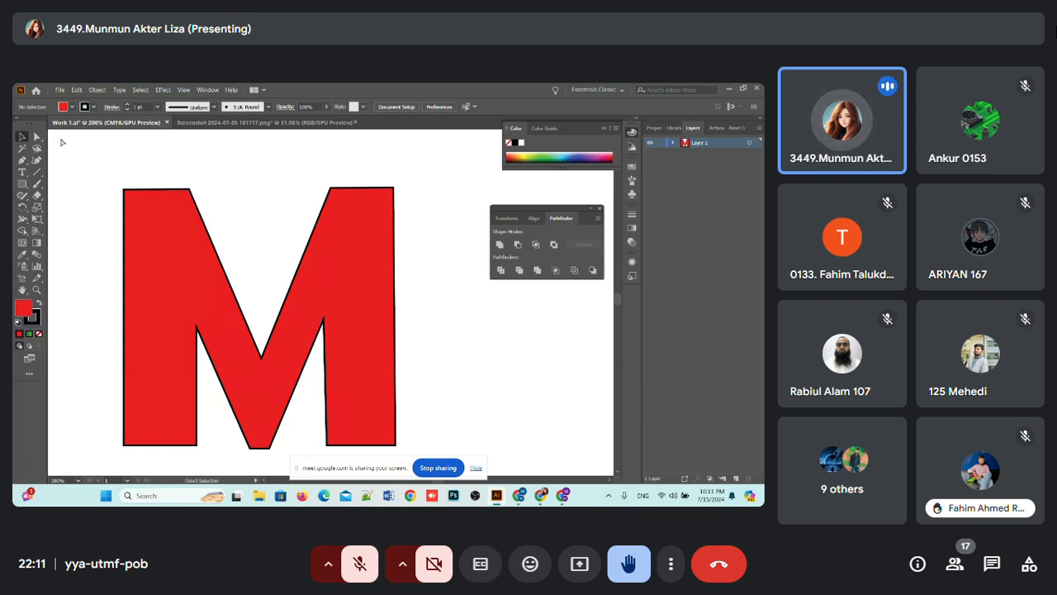
# Step: Examine the M's bottom middle tip and its central V notch up close
pyautogui.hotkey('ctrl', '=')
pyautogui.scroll(-4, 104, 140)
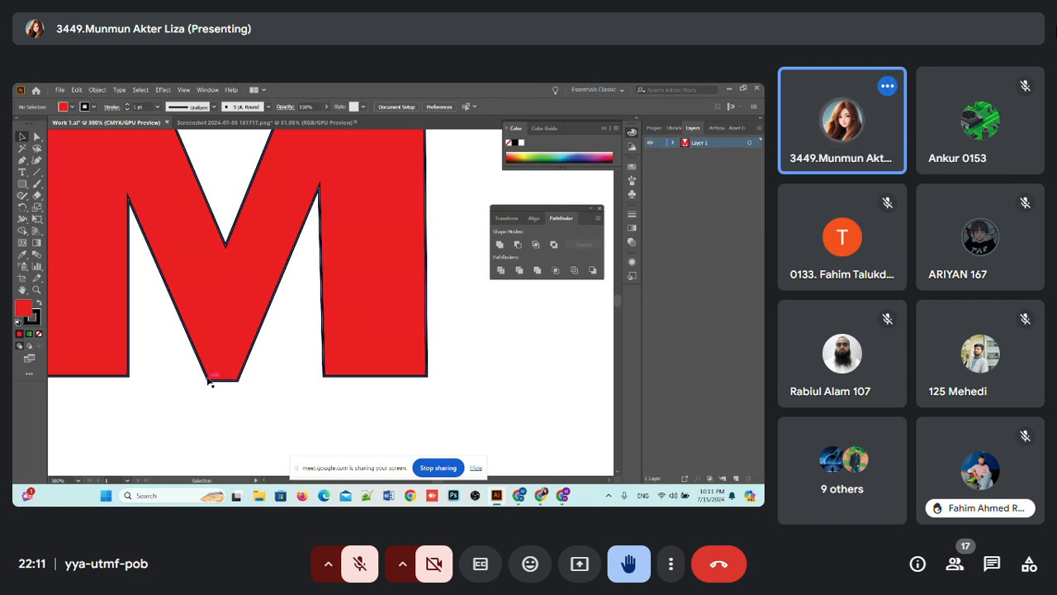
pyautogui.scroll(2, 220, 253)
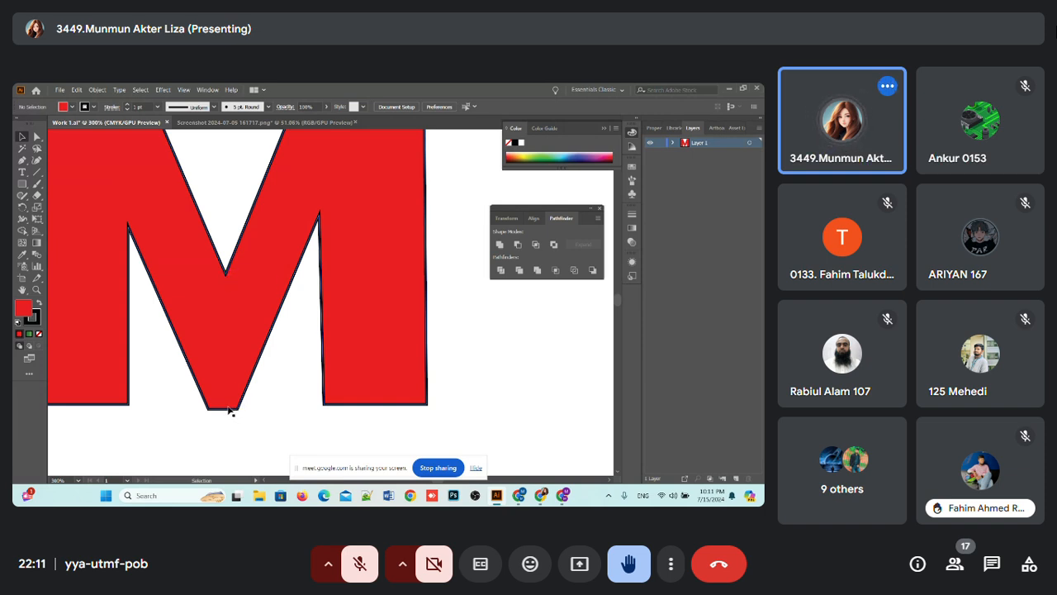
pyautogui.scroll(5, 231, 405)
pyautogui.scroll(-2, 230, 398)
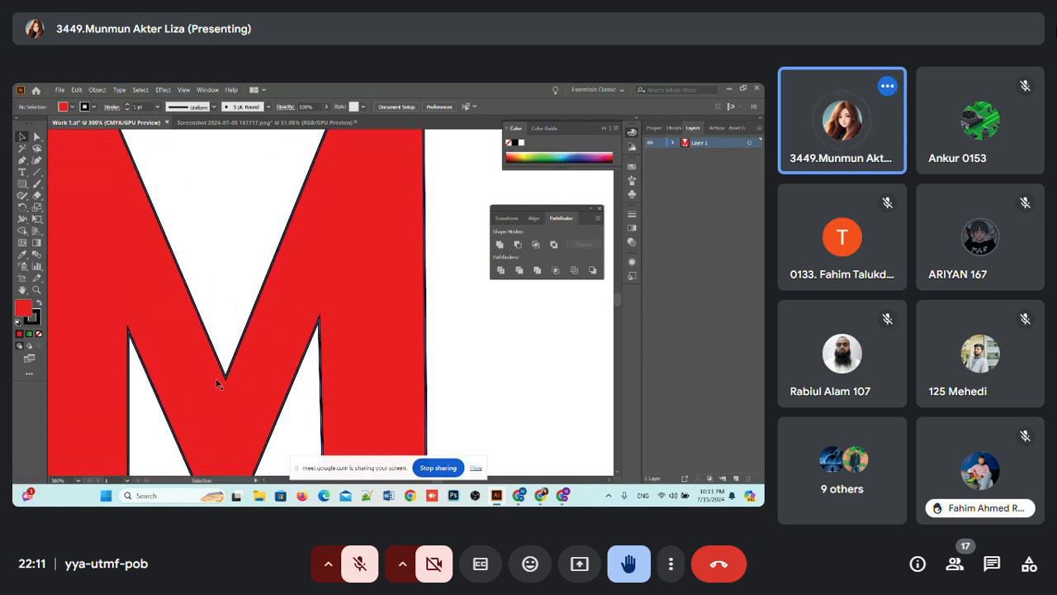
pyautogui.click(23, 160)
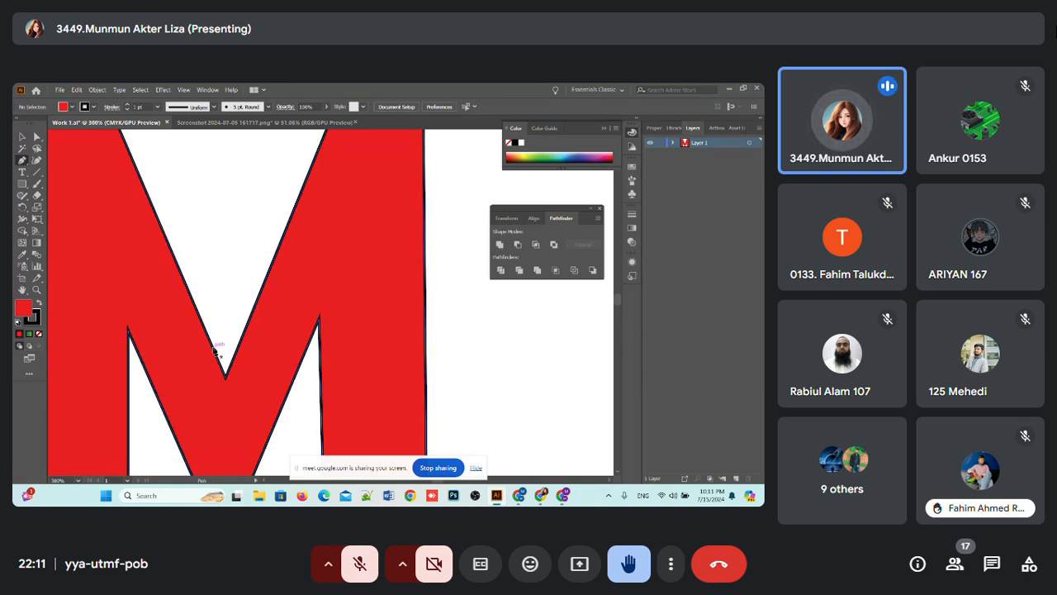
pyautogui.scroll(3, 214, 351)
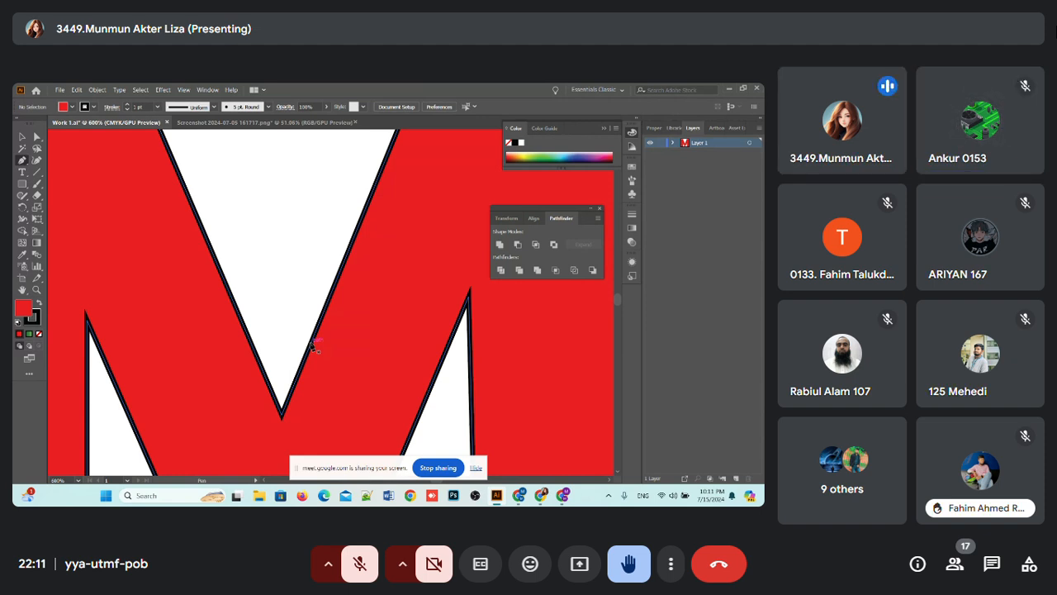
pyautogui.hotkey('ctrl', '0')
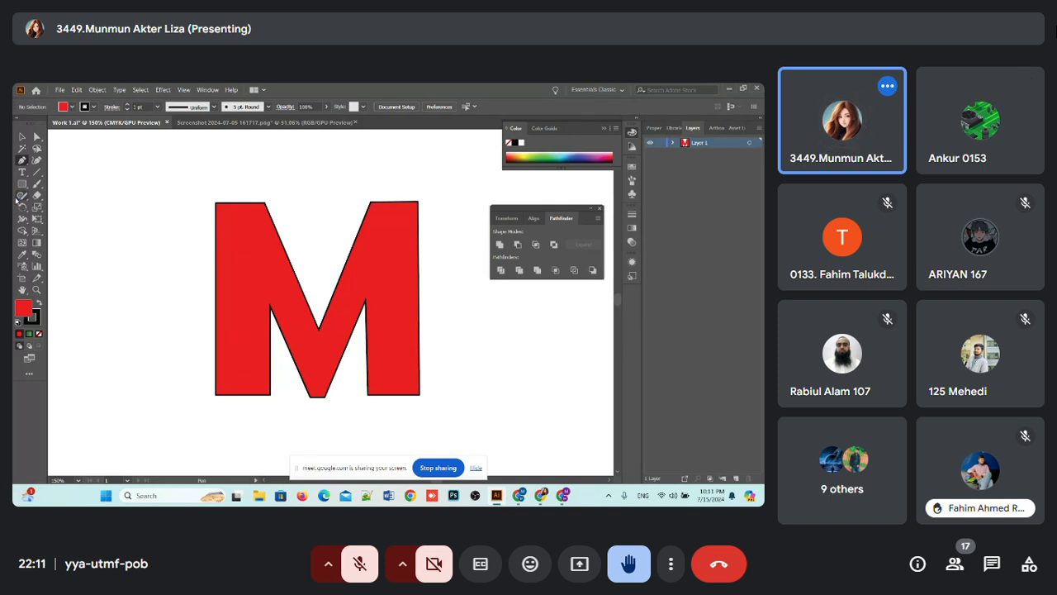
# Step: Select the M, activate the Pen tool on it, and clear the selection
pyautogui.click(22, 136)
pyautogui.click(256, 234)
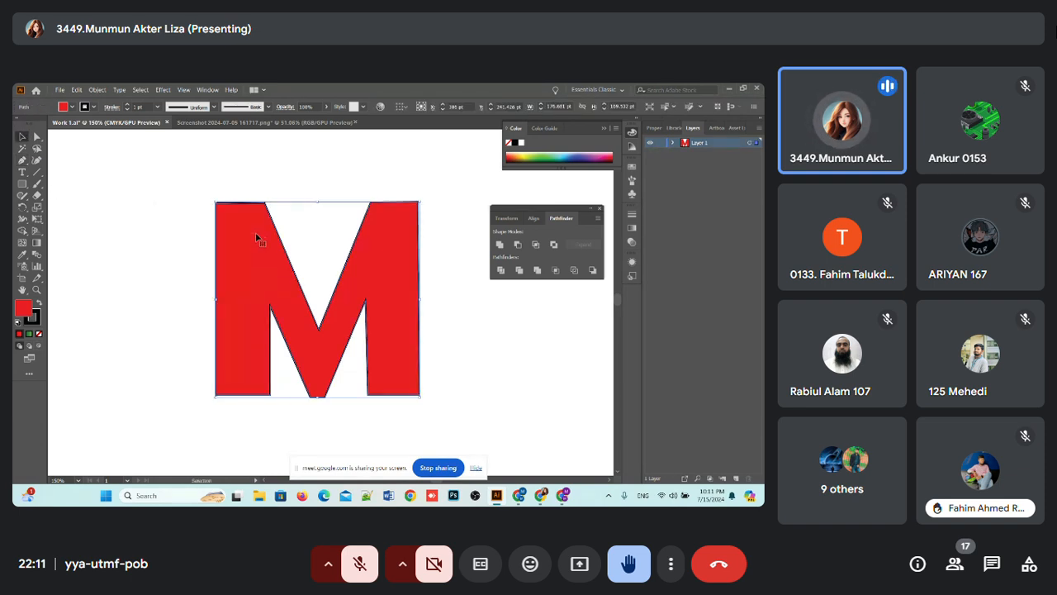
pyautogui.click(22, 160)
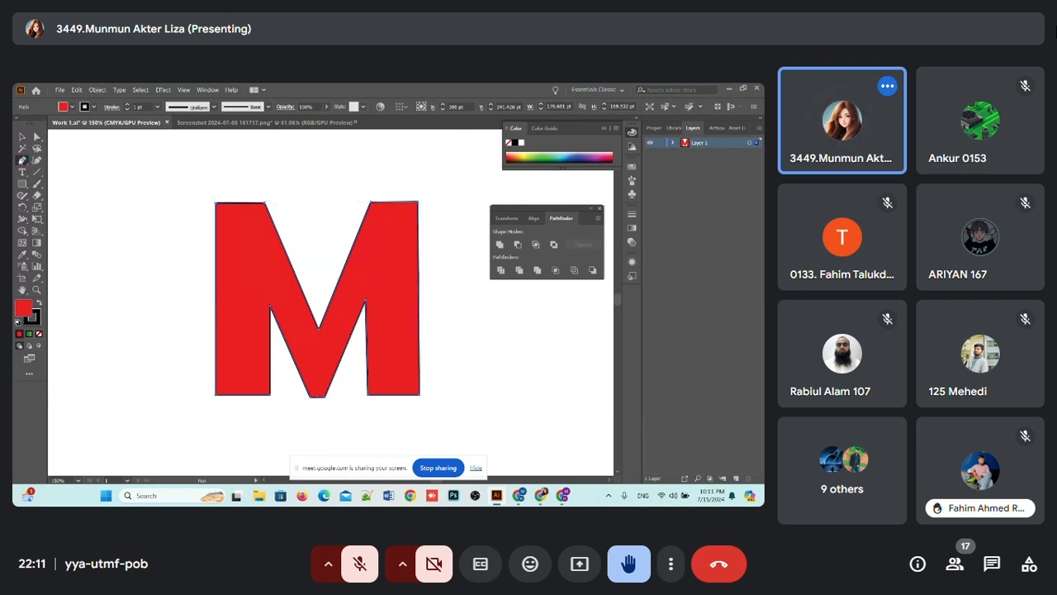
pyautogui.click(22, 136)
pyautogui.click(153, 241)
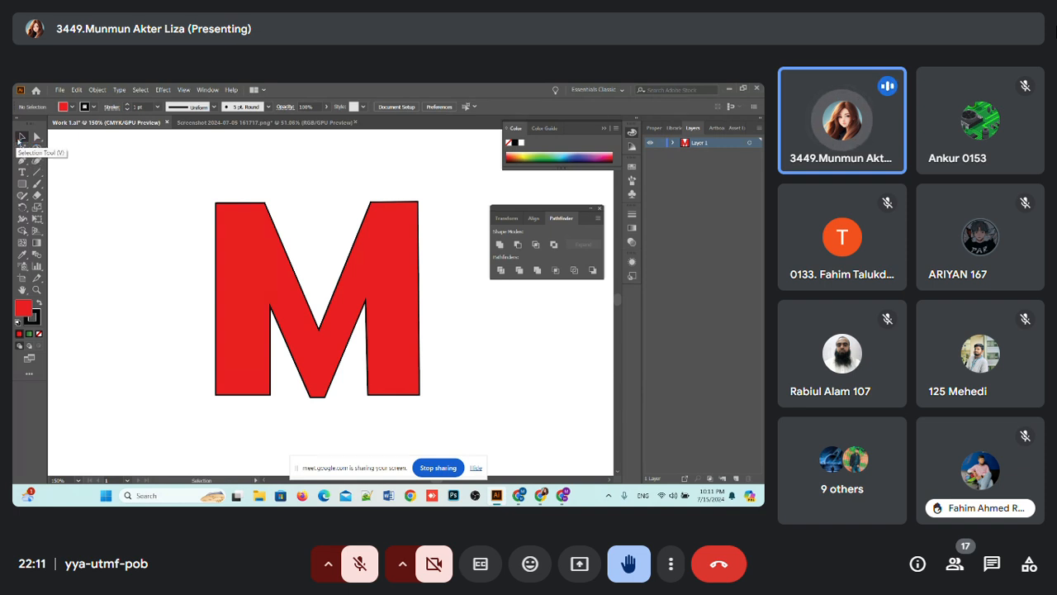
# Step: Select the M, inspect the V notch's lowest anchor with the Pen tool and its variants, and deselect the shape
pyautogui.click(233, 238)
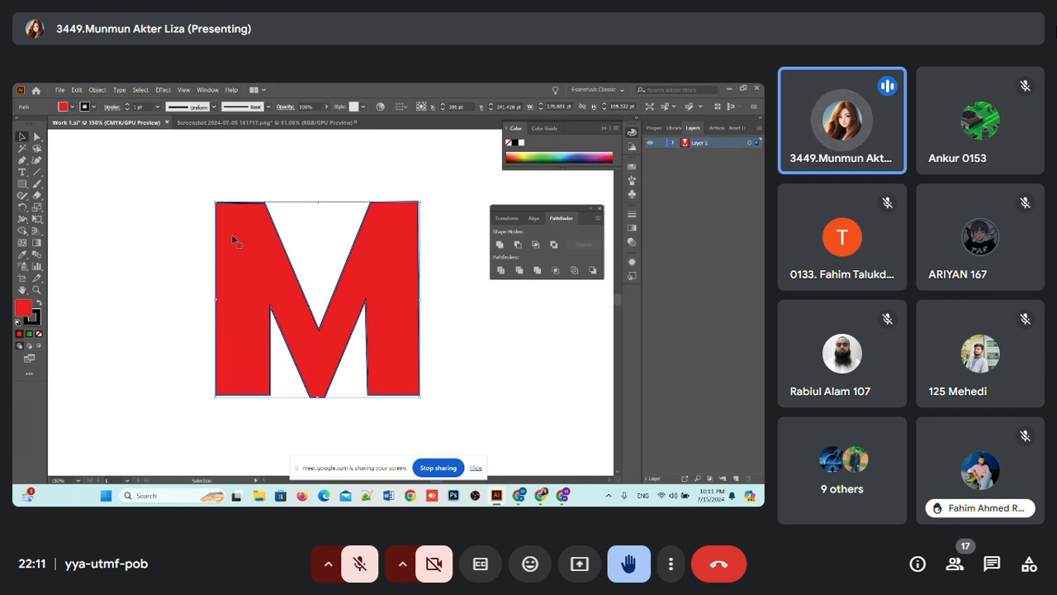
pyautogui.click(22, 161)
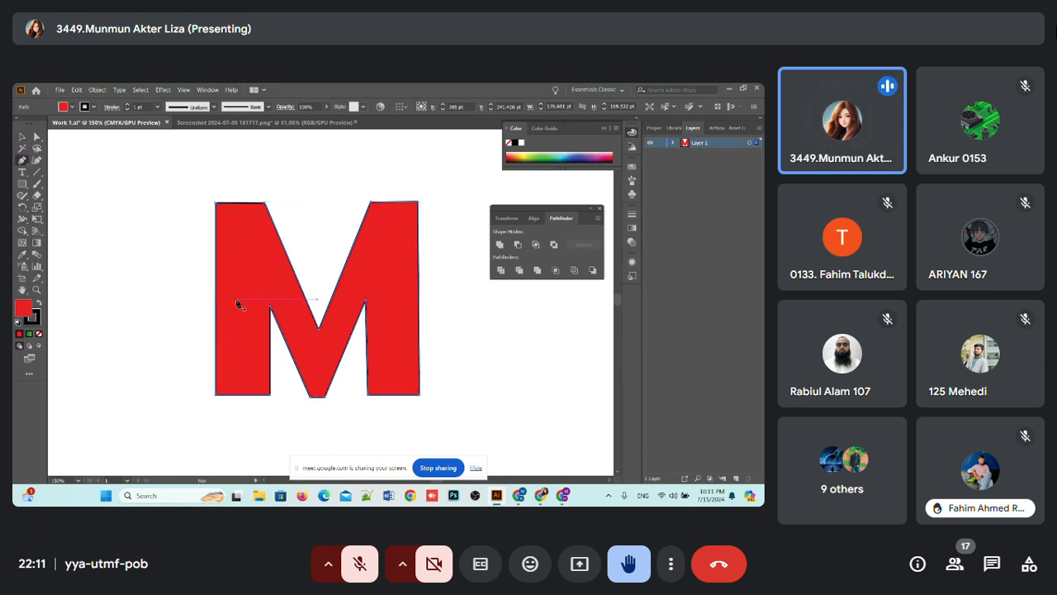
pyautogui.scroll(3, 310, 295)
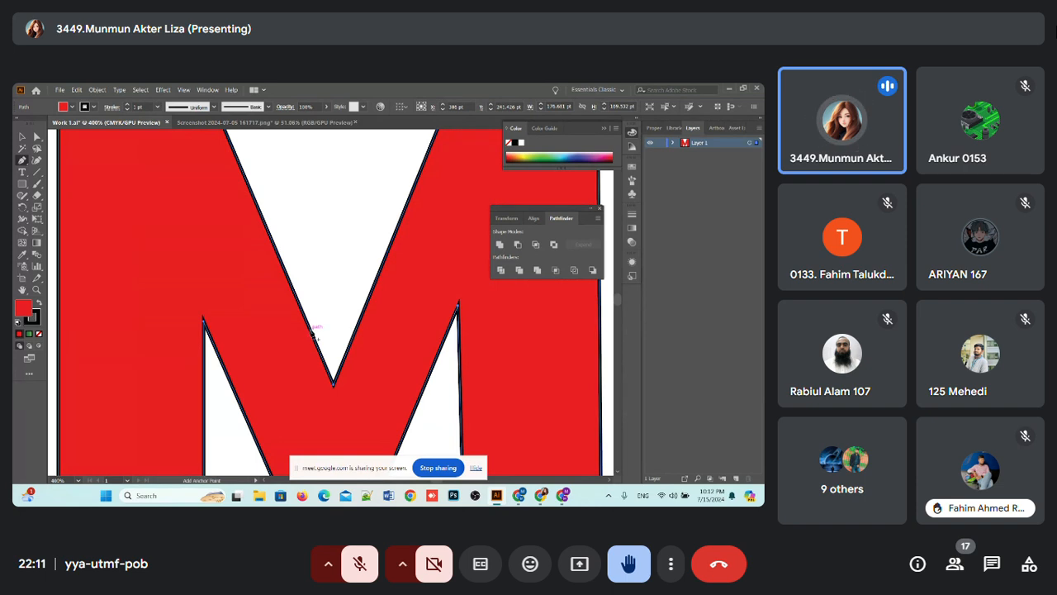
pyautogui.scroll(1, 314, 334)
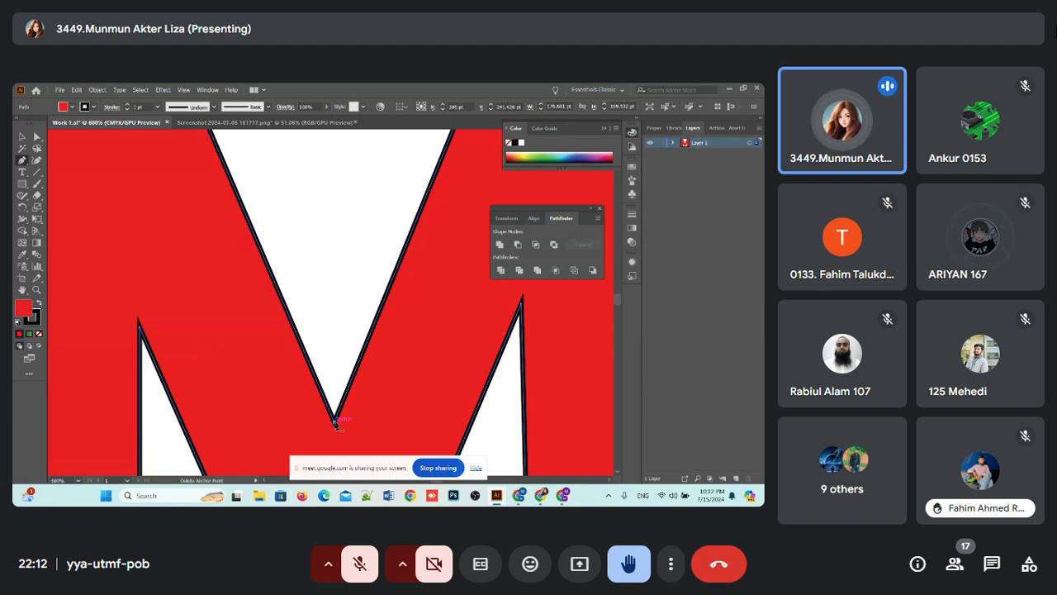
pyautogui.scroll(-3, 335, 423)
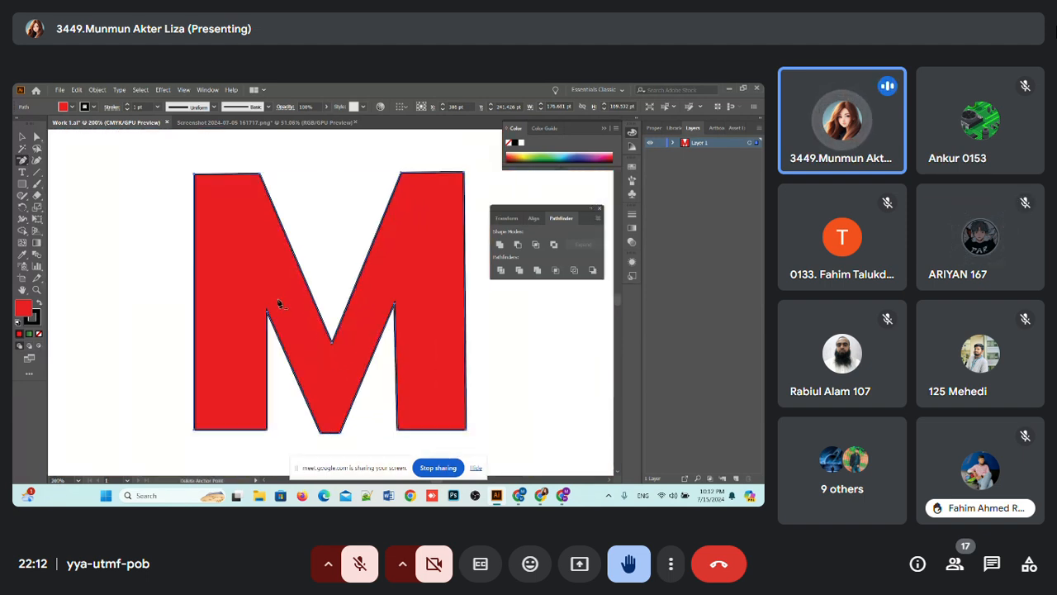
pyautogui.click(23, 161)
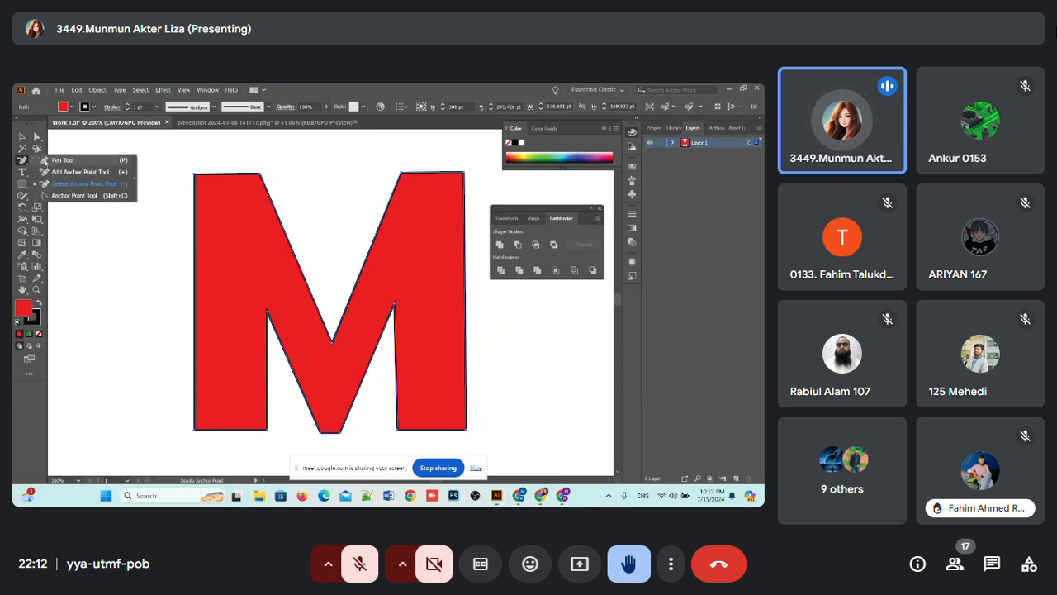
pyautogui.click(22, 136)
pyautogui.click(103, 231)
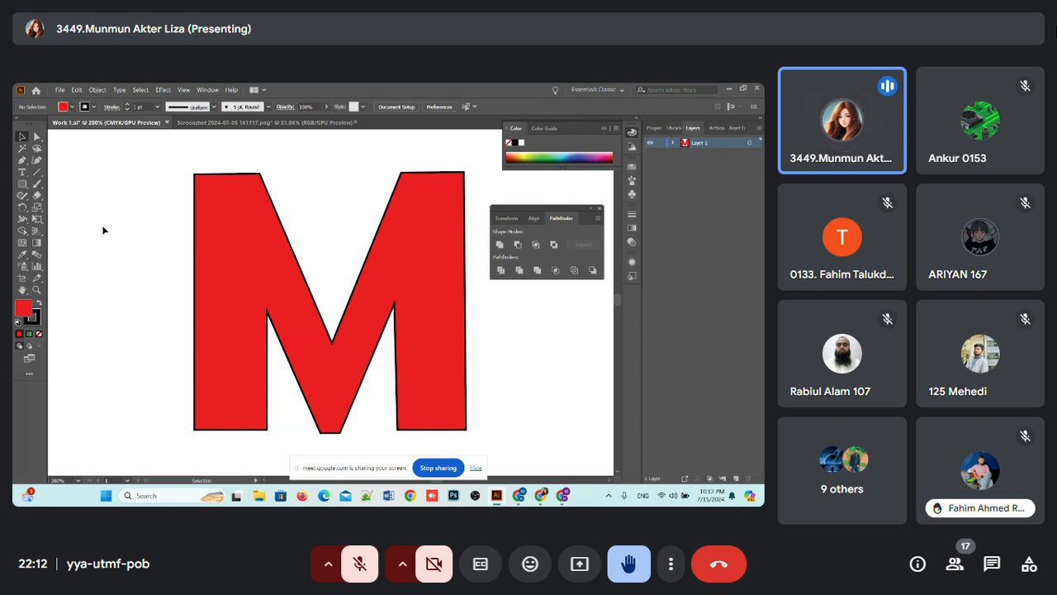
# Step: Try placing Pen tool anchor points inside the unselected M, undoing each attempt
pyautogui.click(23, 161)
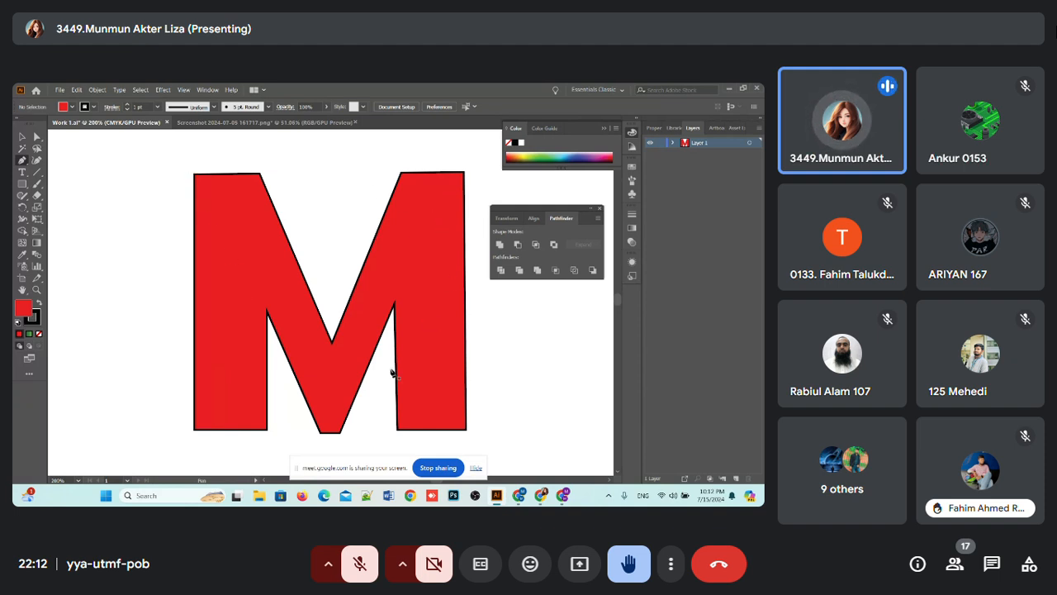
pyautogui.click(245, 241)
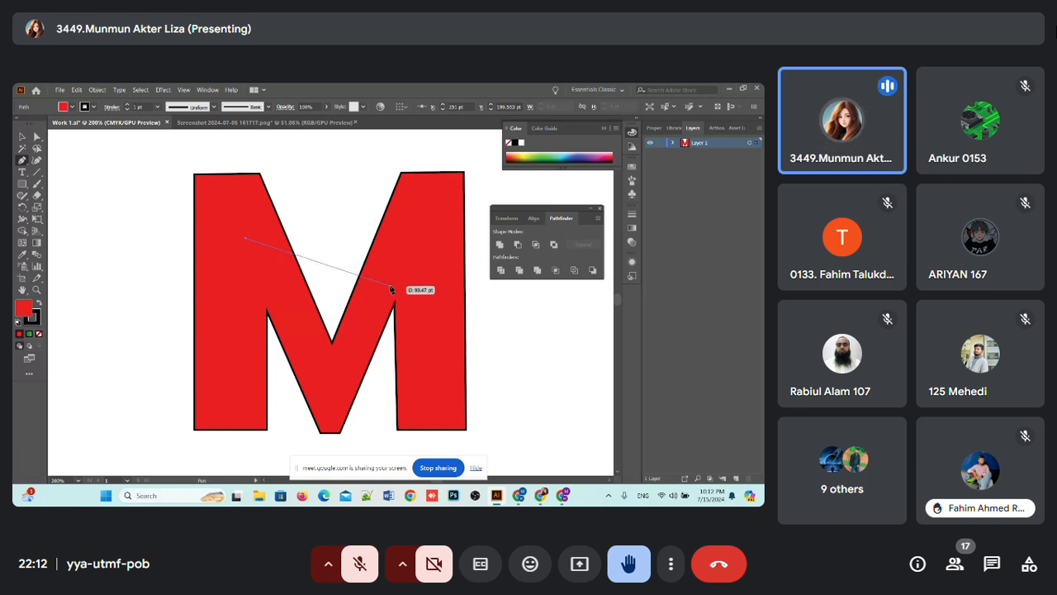
pyautogui.press('Escape')
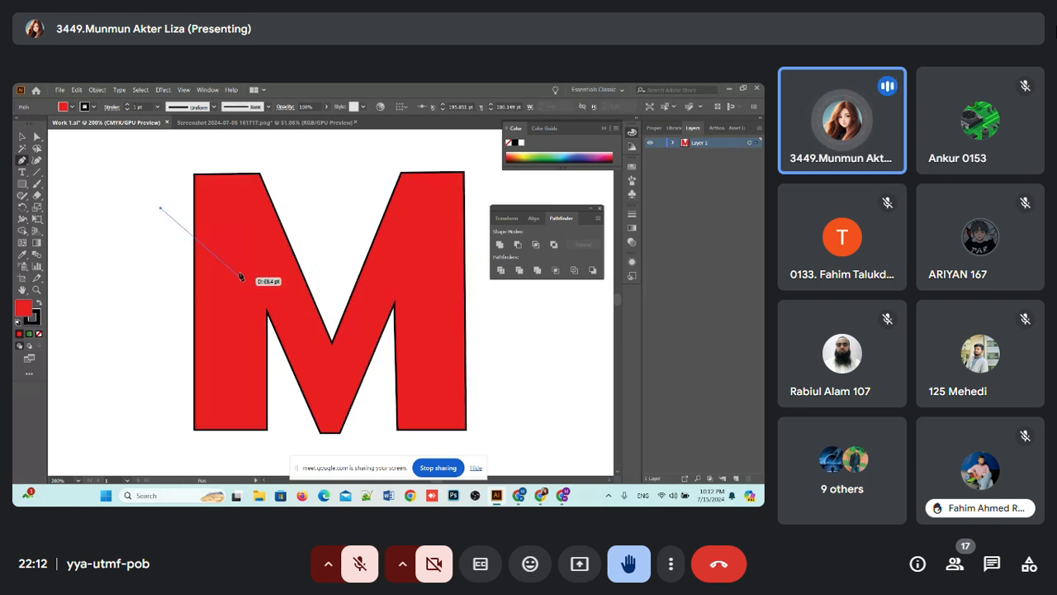
pyautogui.hotkey('ctrl', 'z')
pyautogui.click(249, 262)
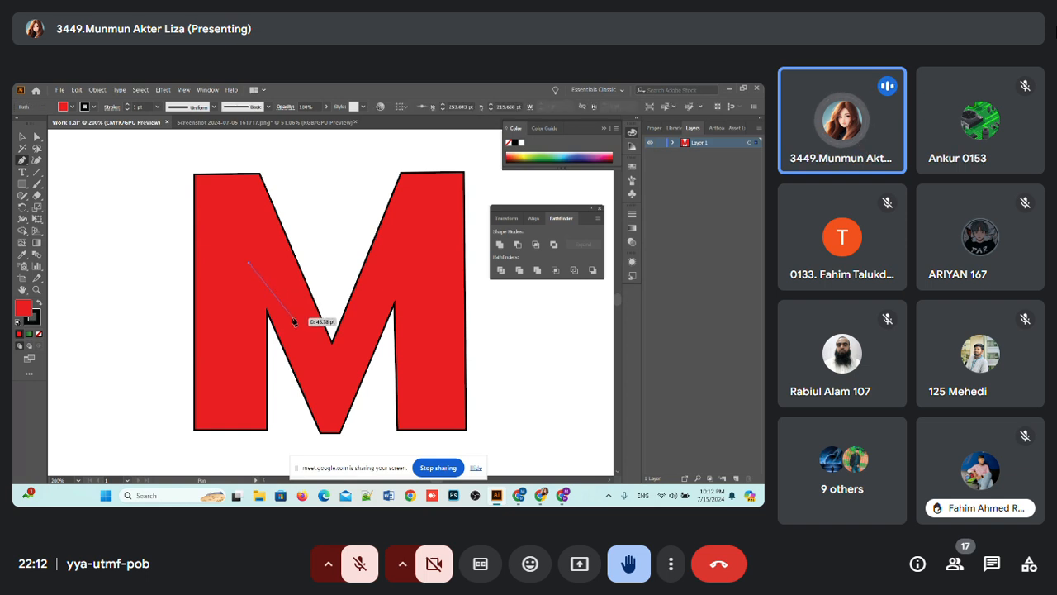
pyautogui.hotkey('ctrl', 'z')
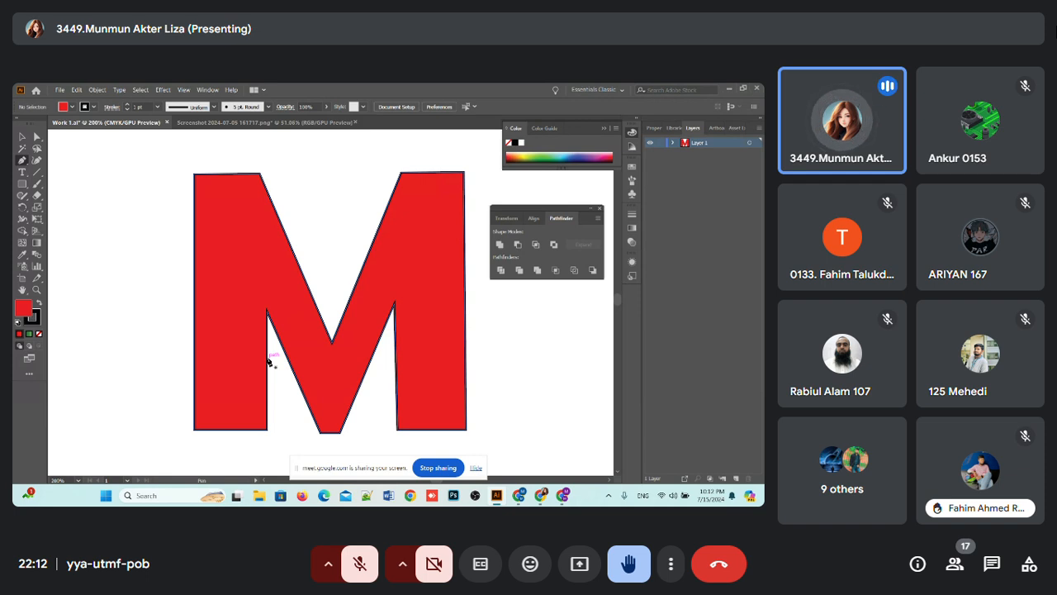
# Step: Select the M and add an anchor on each side of the V notch just above its lowest point, at about X 302 and 313 pt
pyautogui.press('ctrl')
pyautogui.click(233, 228)
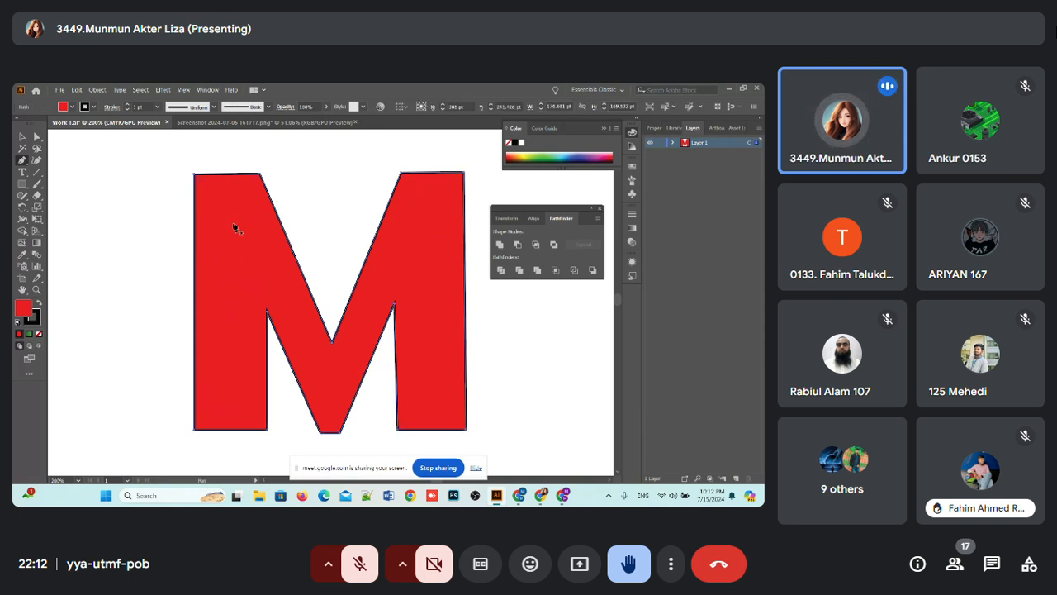
pyautogui.hotkey('ctrl', '=')
pyautogui.hotkey('ctrl', '=')
pyautogui.hotkey('ctrl', '=')
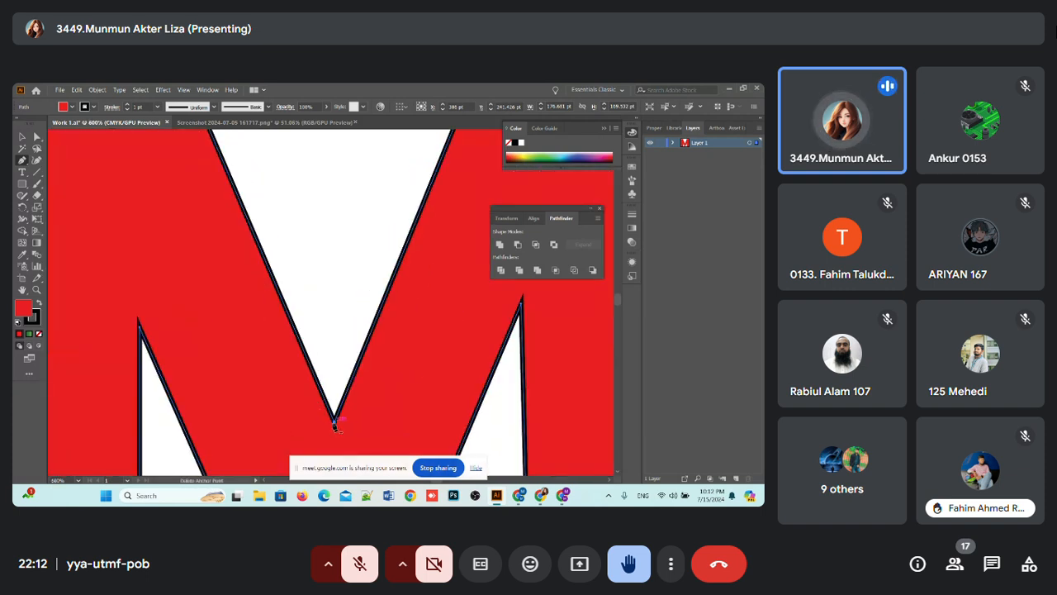
pyautogui.click(311, 366)
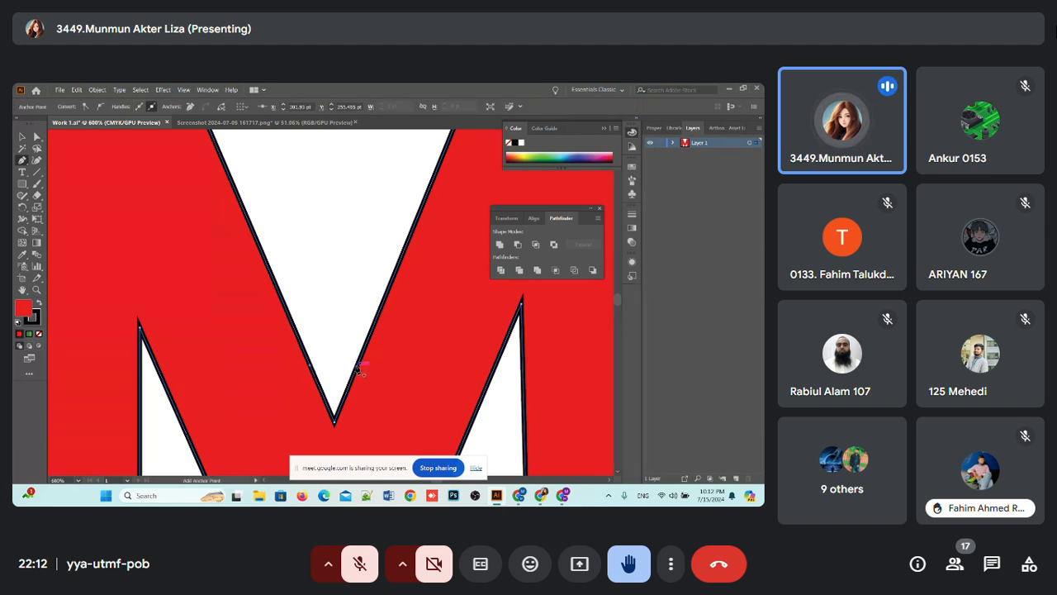
pyautogui.click(358, 367)
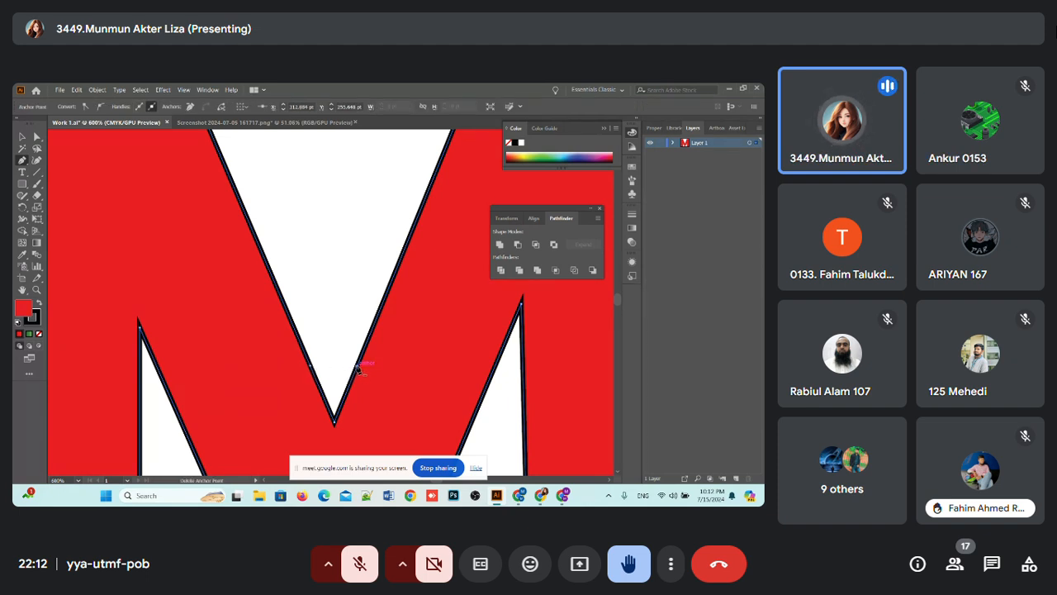
# Step: Delete the V notch's lowest anchor to flatten its bottom, and deselect the M
pyautogui.click(335, 422)
pyautogui.hotkey('ctrl', '1')
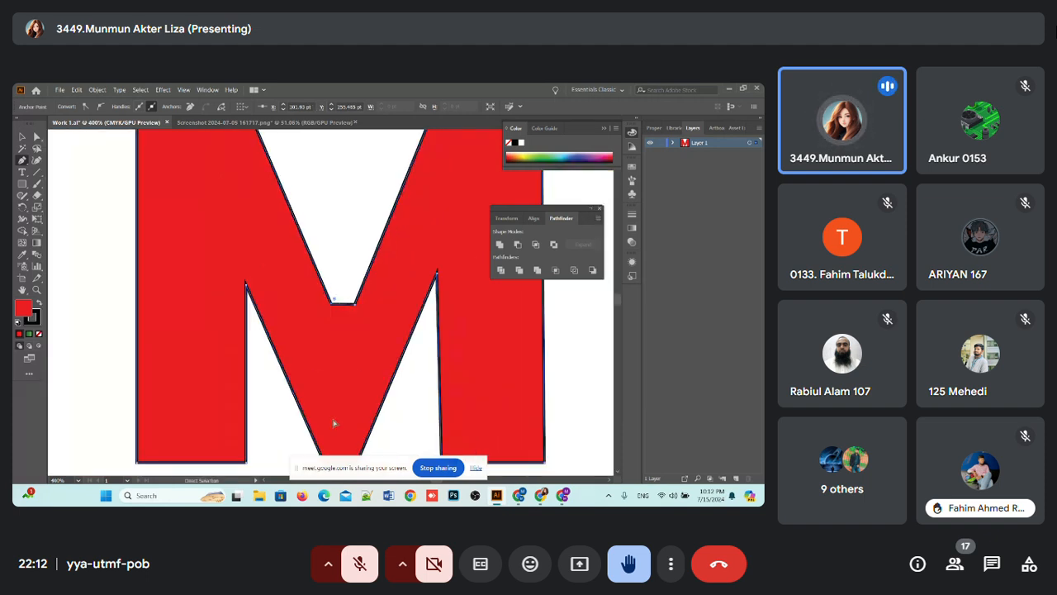
pyautogui.click(23, 137)
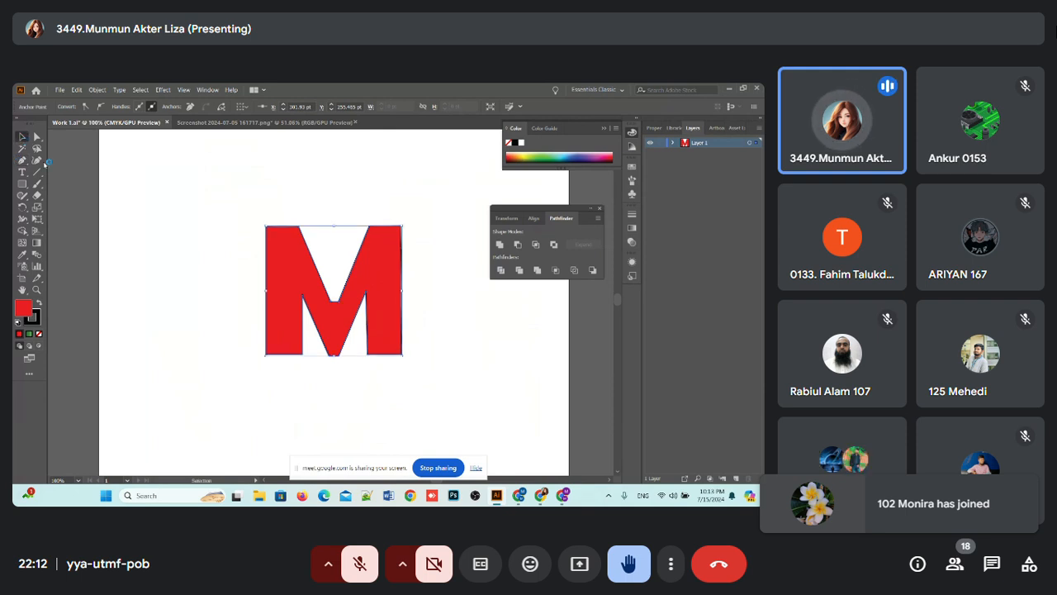
pyautogui.click(193, 295)
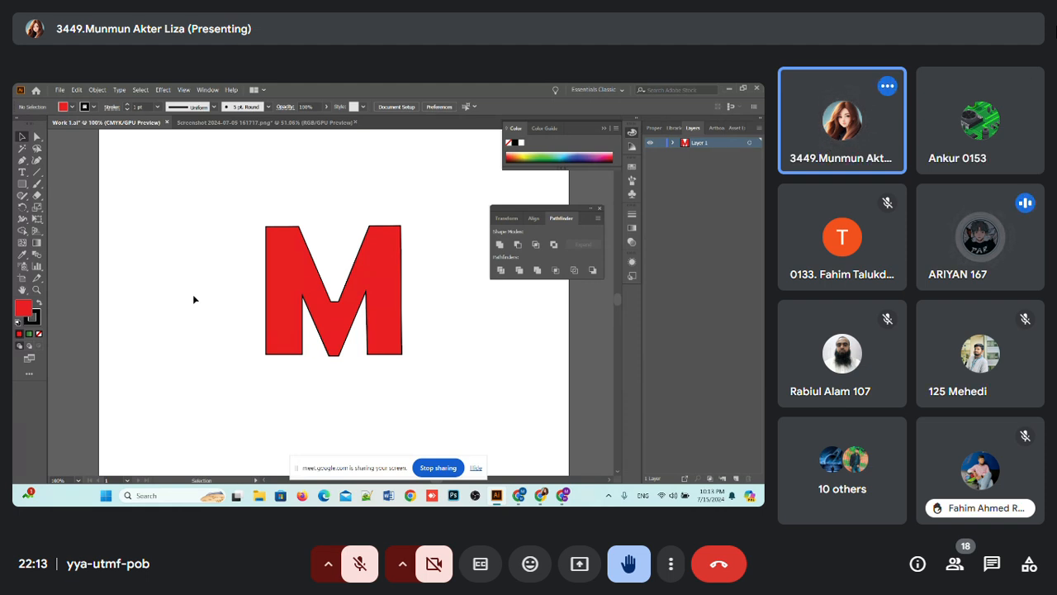
# Step: Select the M with the Pen tool active and inspect the corner widgets on its upper-left leg
pyautogui.press('a')
pyautogui.scroll(3, 195, 299)
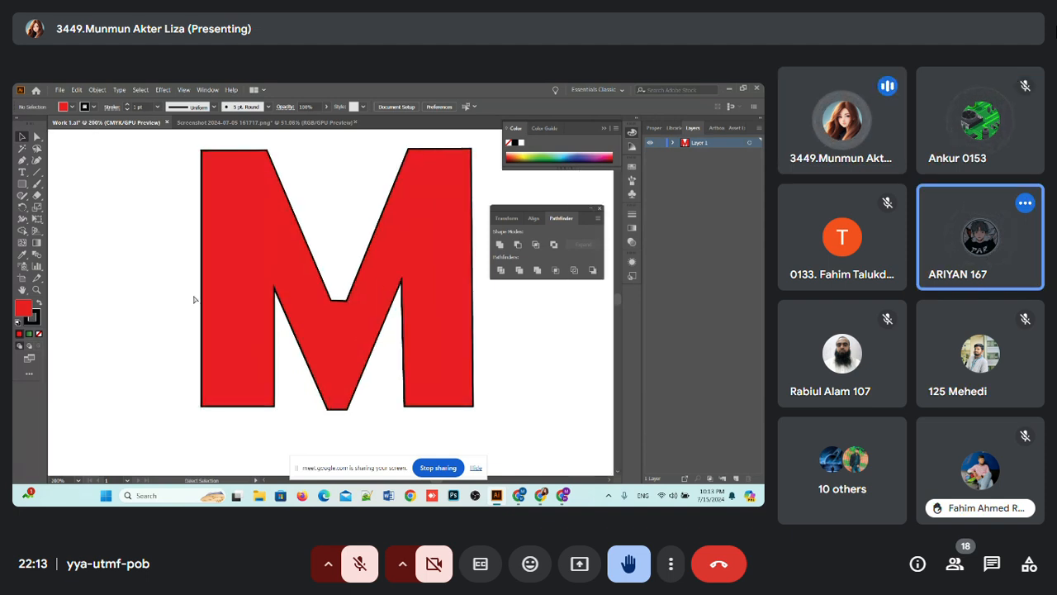
pyautogui.scroll(2, 240, 248)
pyautogui.moveTo(261, 397); pyautogui.dragTo(251, 376)
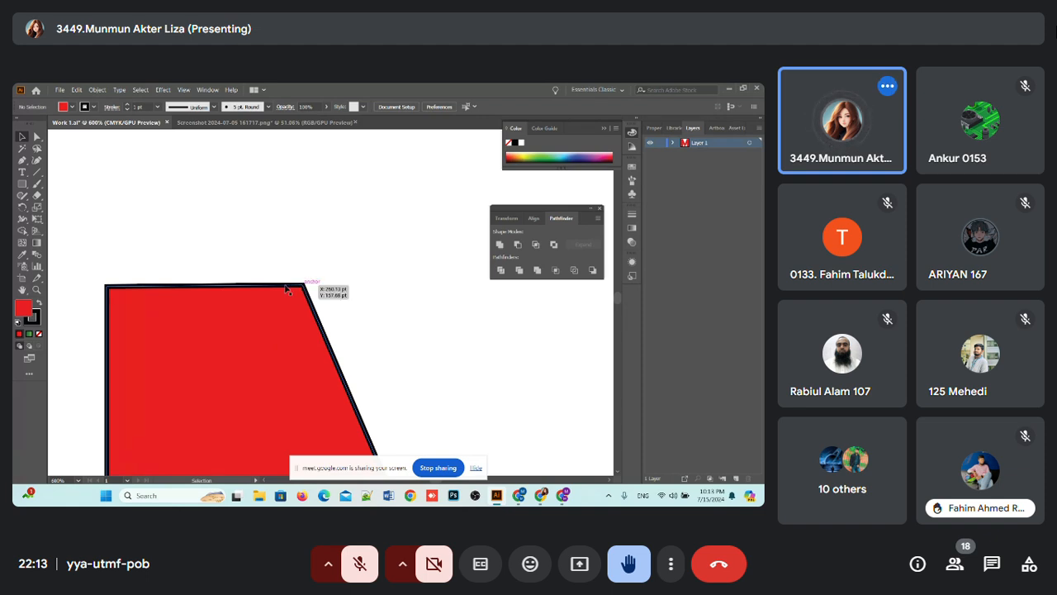
pyautogui.click(24, 160)
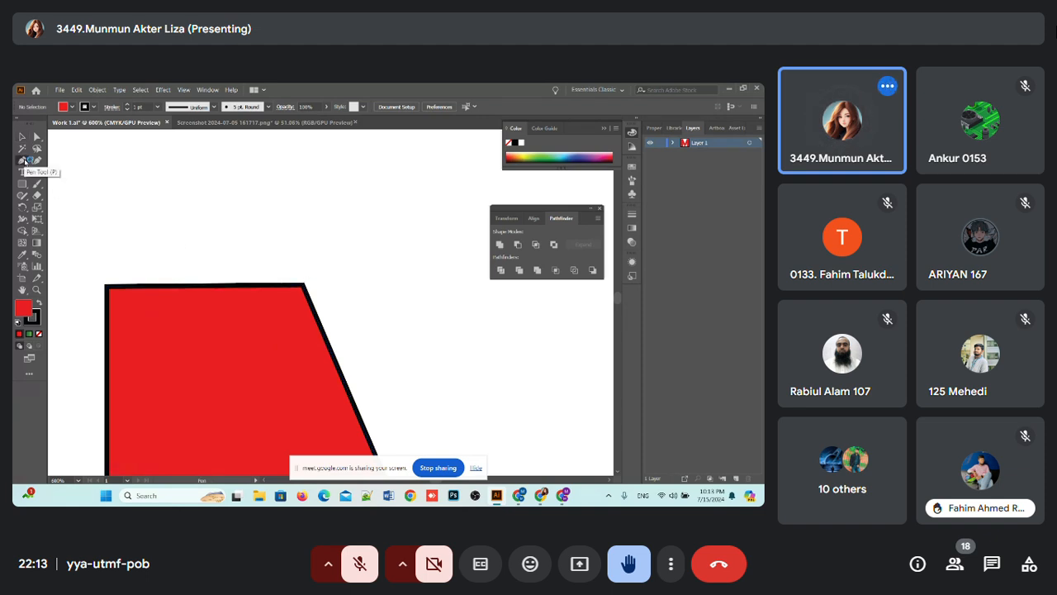
pyautogui.keyDown('ctrl'); pyautogui.click(201, 382); pyautogui.keyUp('ctrl')
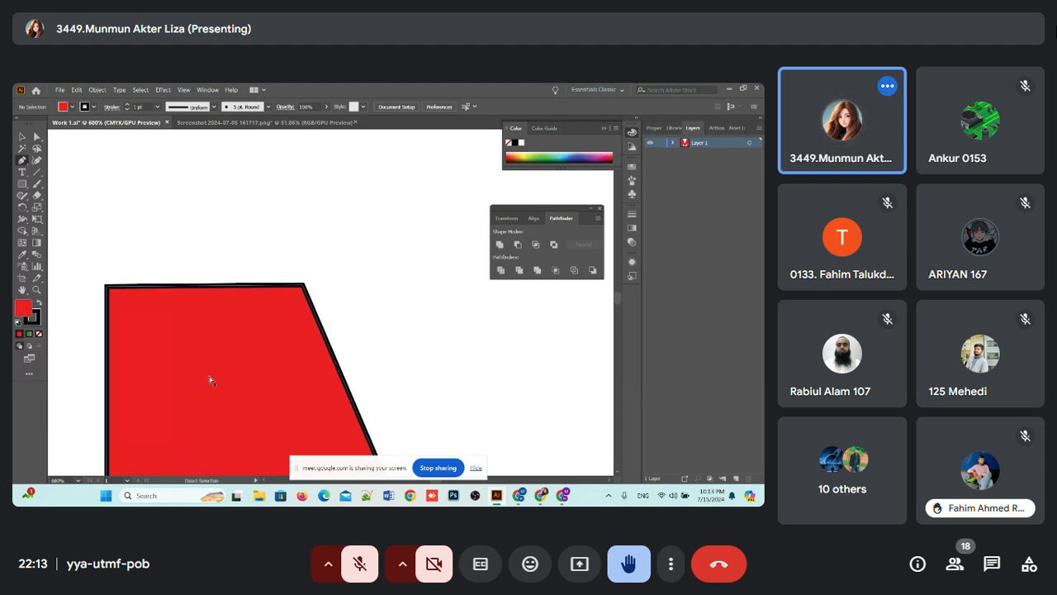
pyautogui.keyDown('ctrl'); pyautogui.click(277, 336); pyautogui.keyUp('ctrl')
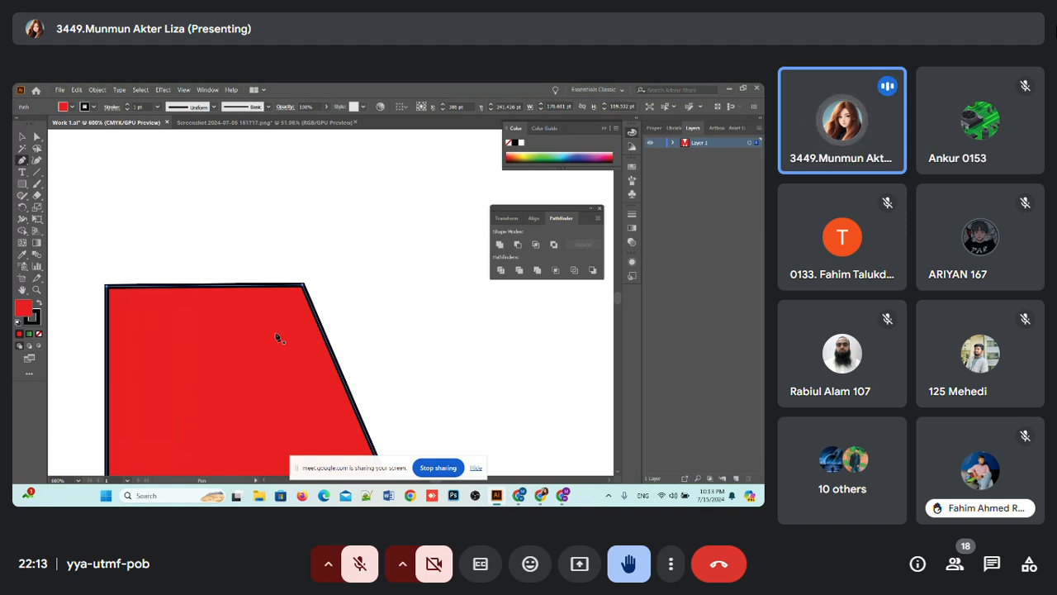
pyautogui.press('ctrl')
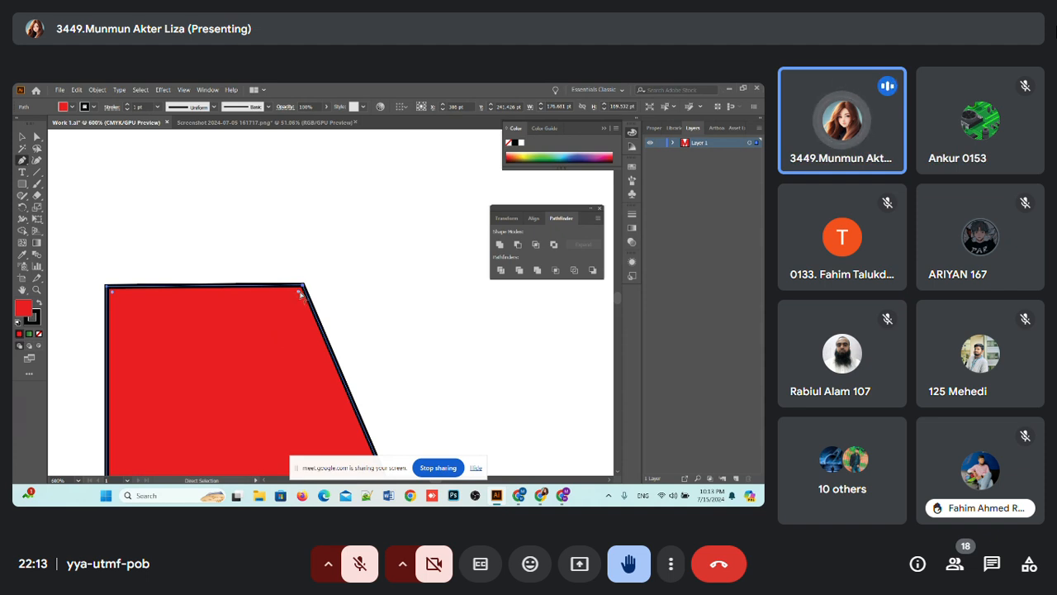
# Step: Compare how the whole M's corner widgets appear with the Direct Selection tool and with the Pen tool
pyautogui.hotkey('ctrl', '-')
pyautogui.hotkey('ctrl', '-')
pyautogui.hotkey('ctrl', '-')
pyautogui.hotkey('ctrl', '-')
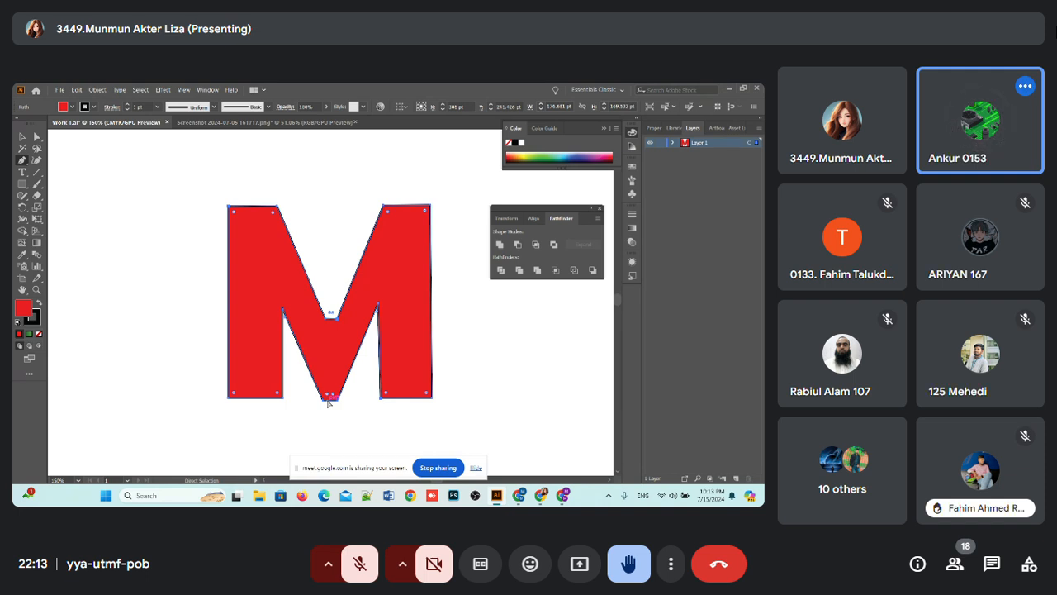
pyautogui.click(37, 137)
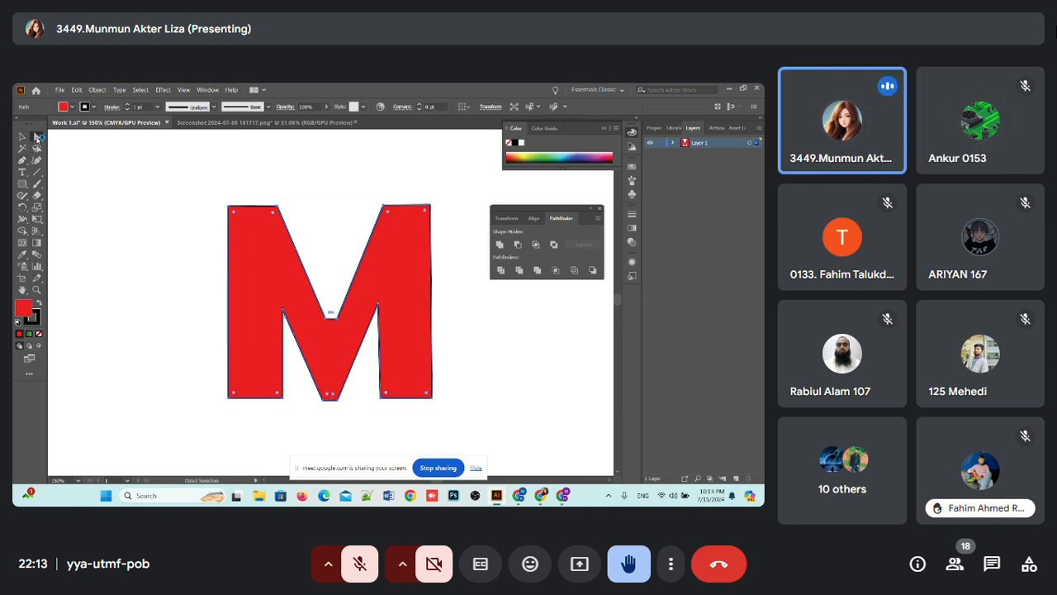
pyautogui.click(22, 161)
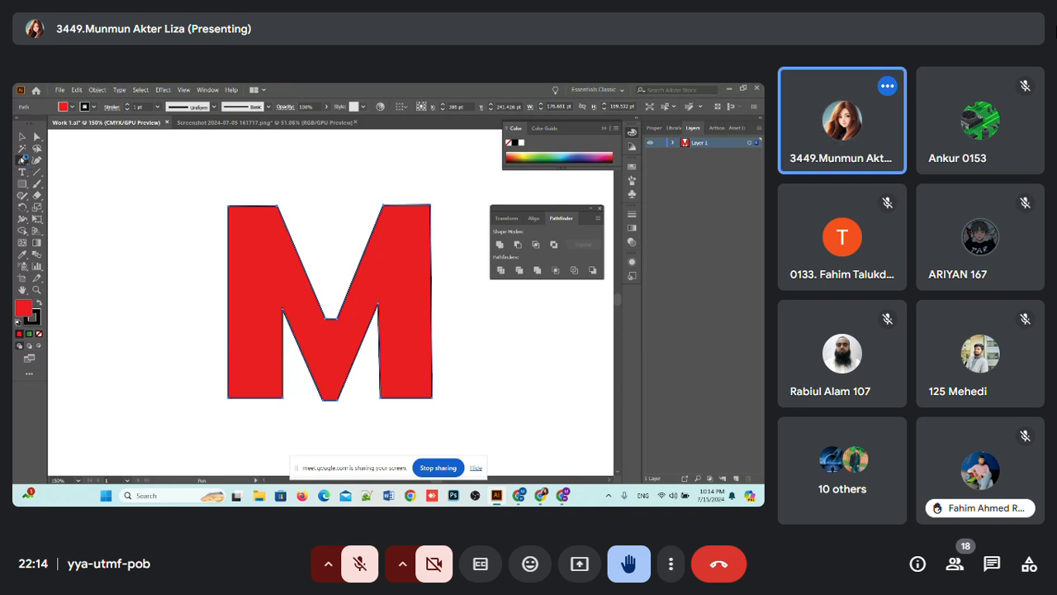
pyautogui.click(36, 136)
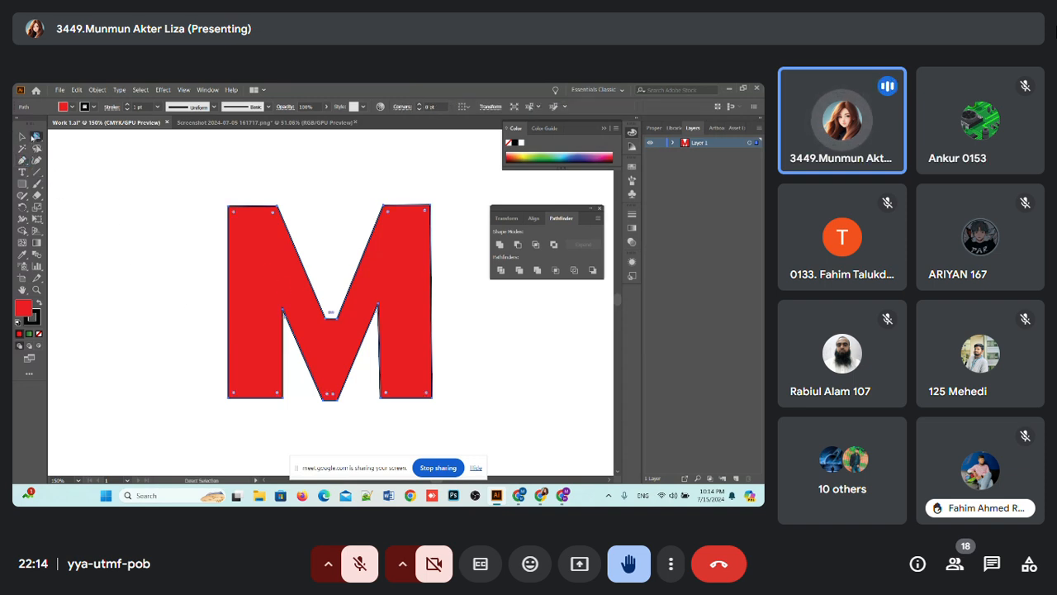
pyautogui.click(23, 159)
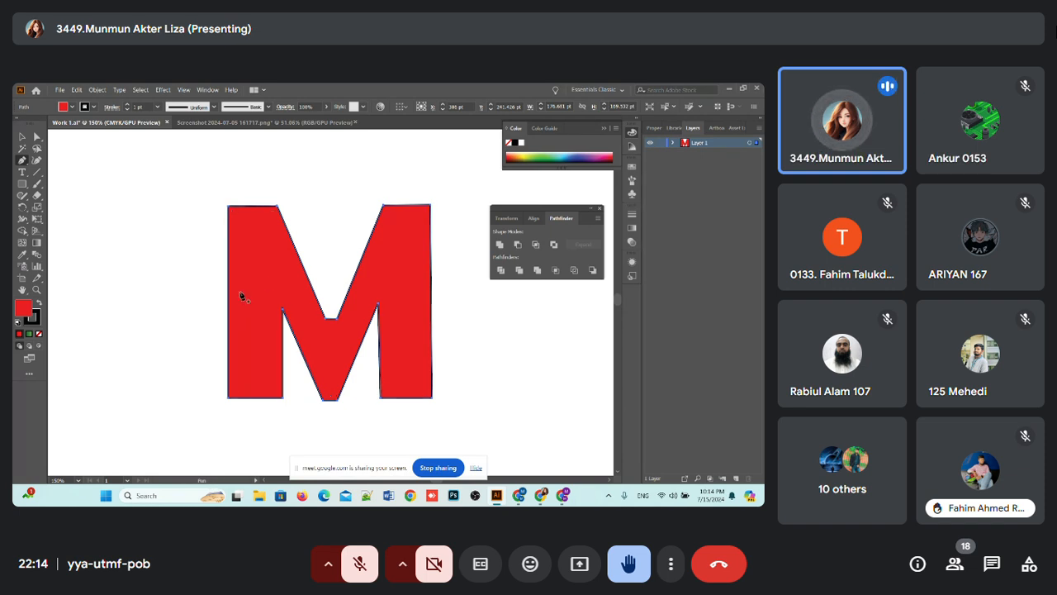
# Step: Try rounding all of the M's corners at once with the live corner widgets, and undo the rounding
pyautogui.press('a')
pyautogui.moveTo(274, 215); pyautogui.dragTo(294, 262)
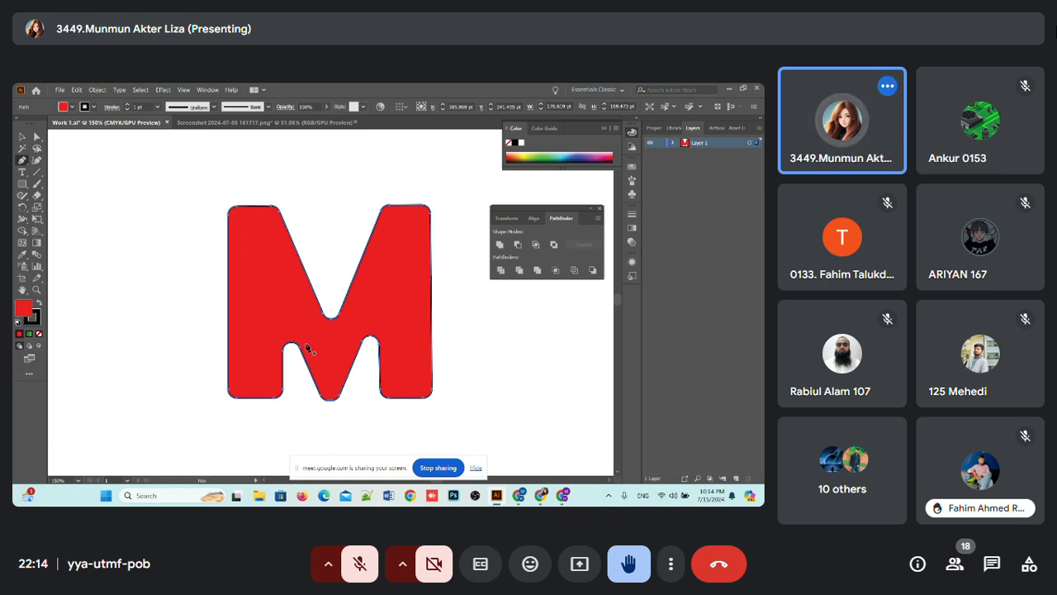
pyautogui.press('a')
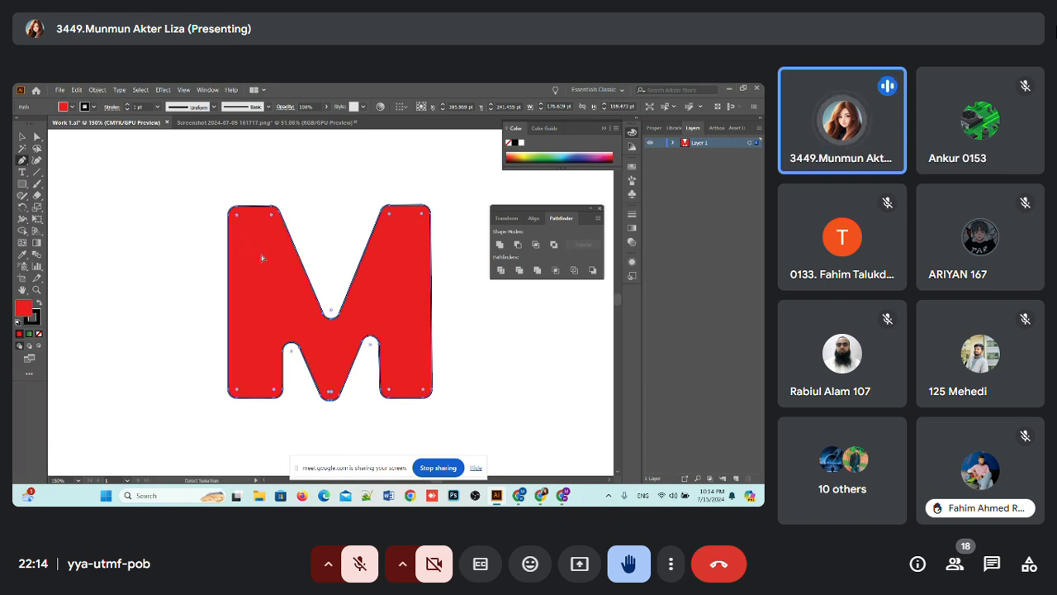
pyautogui.hotkey('ctrl', 'z')
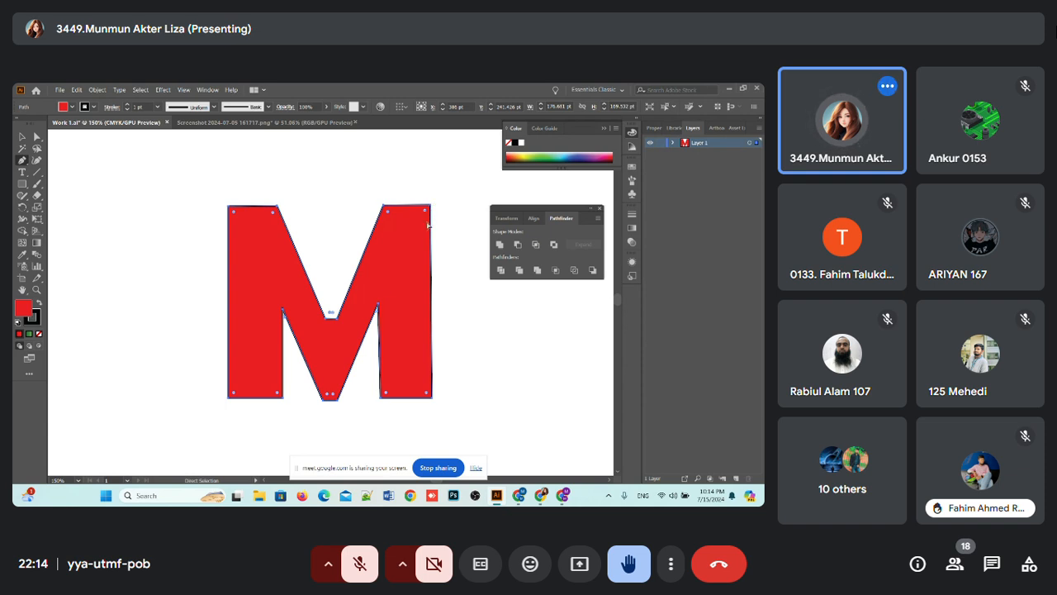
# Step: Round the two top corners of the M's left leg individually with their live corner widgets
pyautogui.click(276, 210)
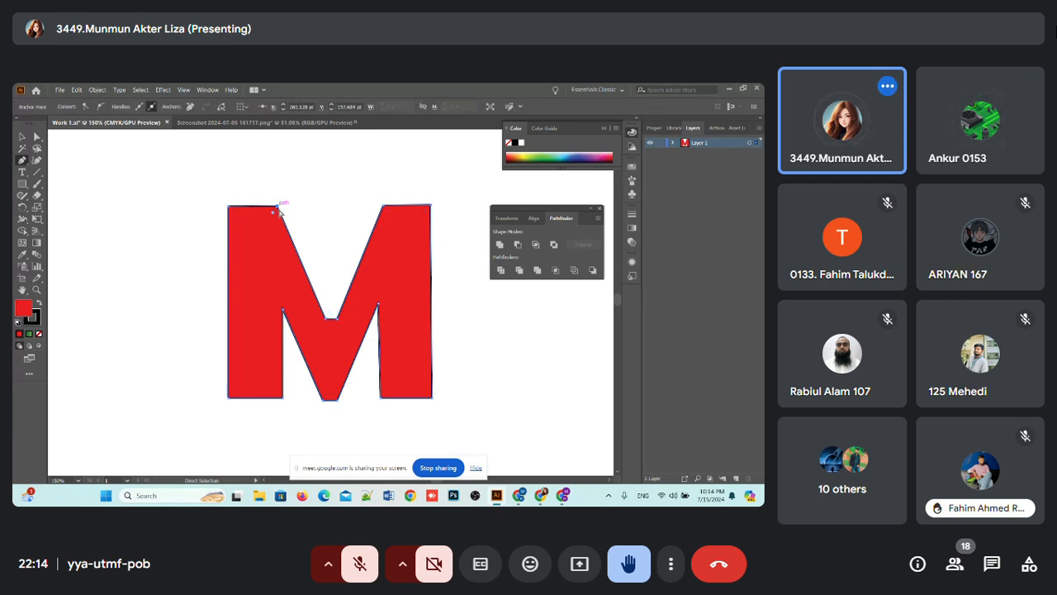
pyautogui.moveTo(273, 213)
pyautogui.mouseDown()
pyautogui.moveTo(272, 224)
pyautogui.moveTo(252, 224)
pyautogui.mouseUp()
pyautogui.click(230, 211)
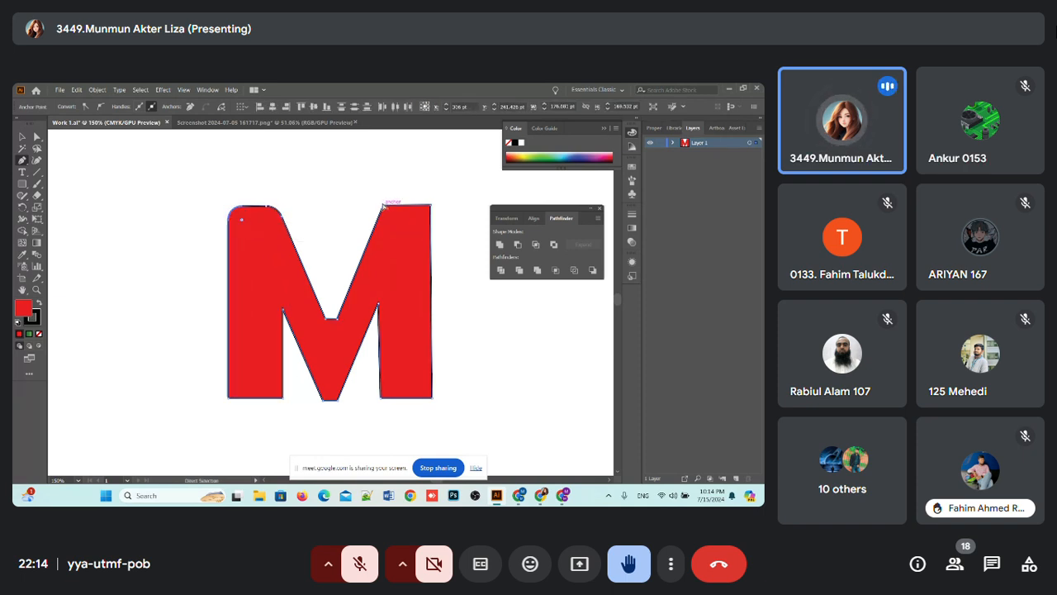
# Step: Round the two top corners of the M's right leg individually, and deselect the shape
pyautogui.click(385, 211)
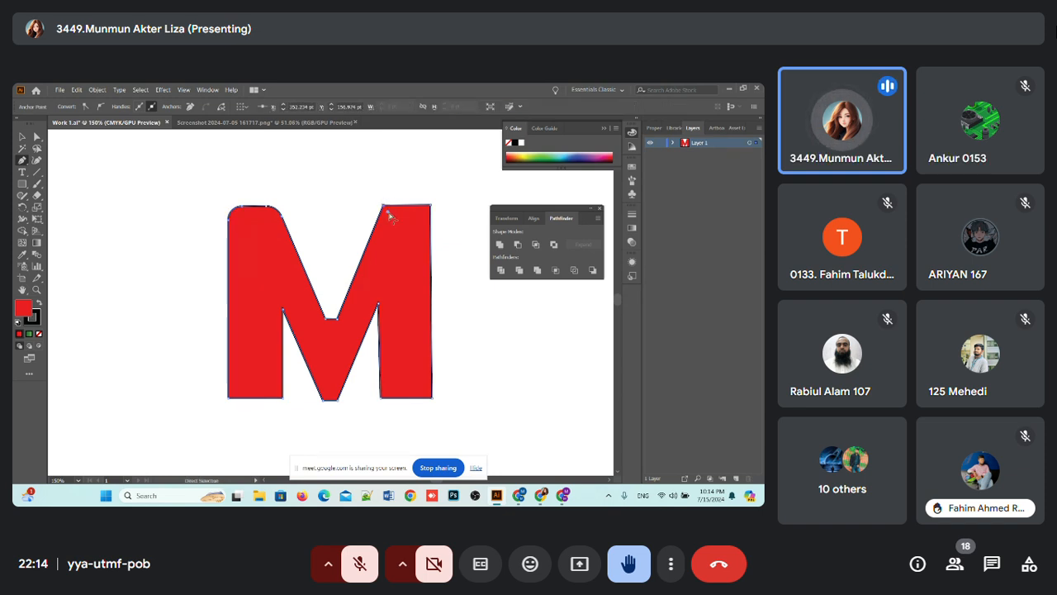
pyautogui.moveTo(390, 215)
pyautogui.mouseDown()
pyautogui.moveTo(416, 234)
pyautogui.moveTo(423, 218)
pyautogui.mouseUp()
pyautogui.click(430, 206)
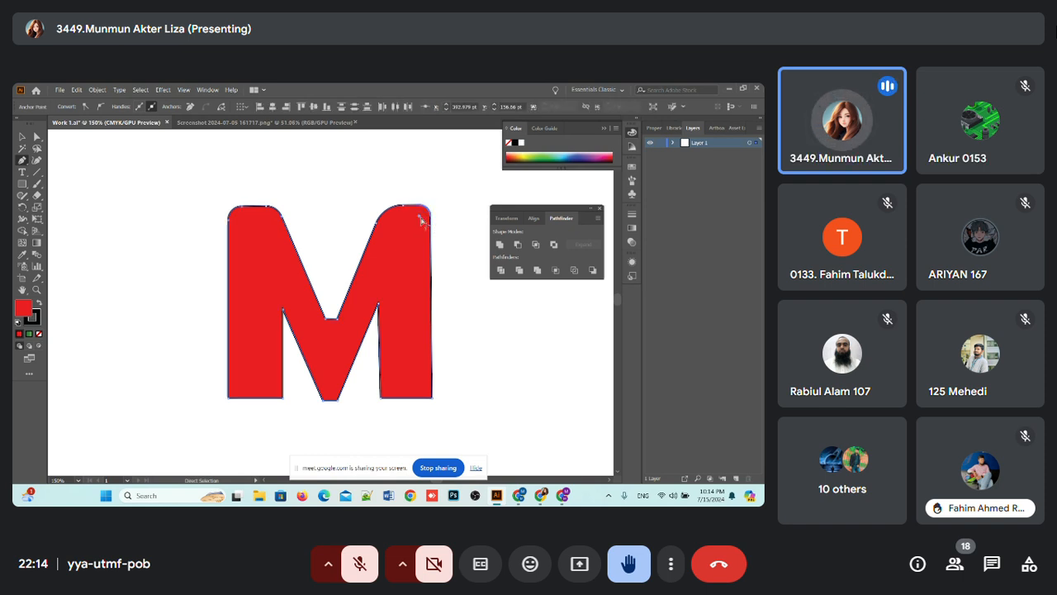
pyautogui.click(128, 206)
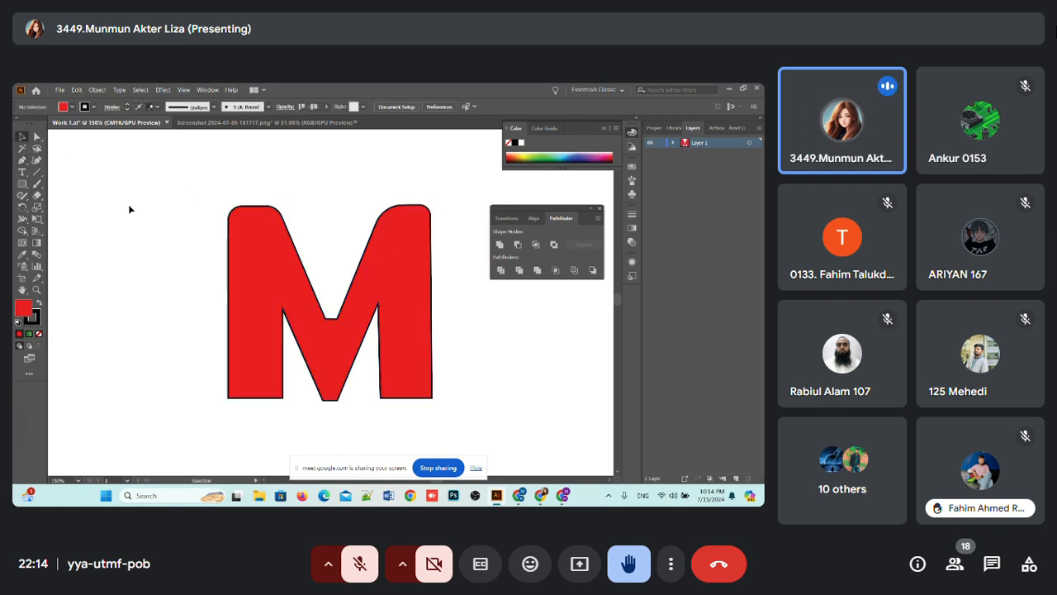
pyautogui.hotkey('ctrl', '-')
pyautogui.hotkey('ctrl', '-')
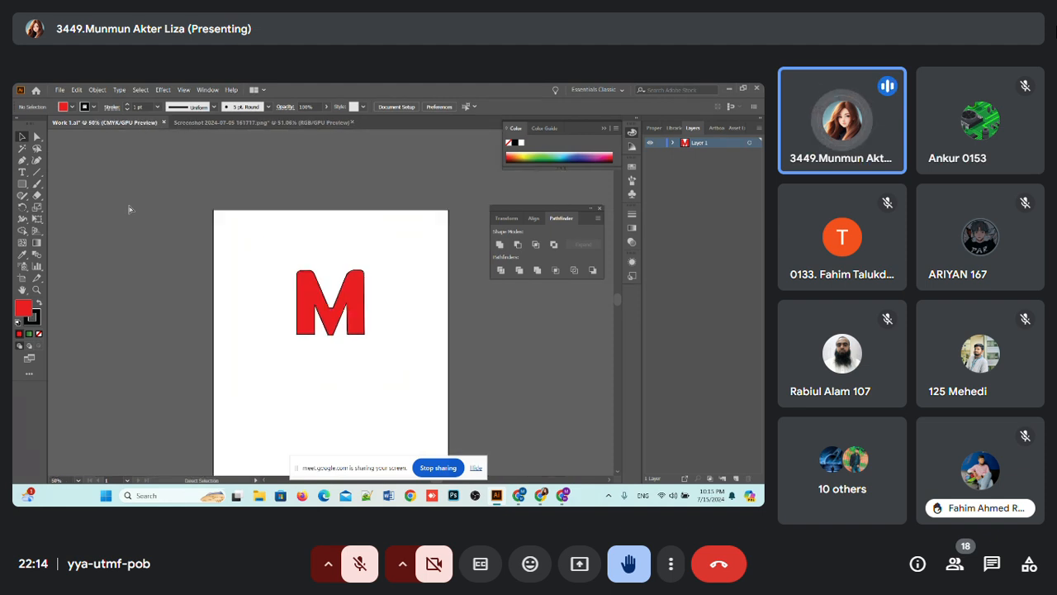
pyautogui.hotkey('ctrl', '+')
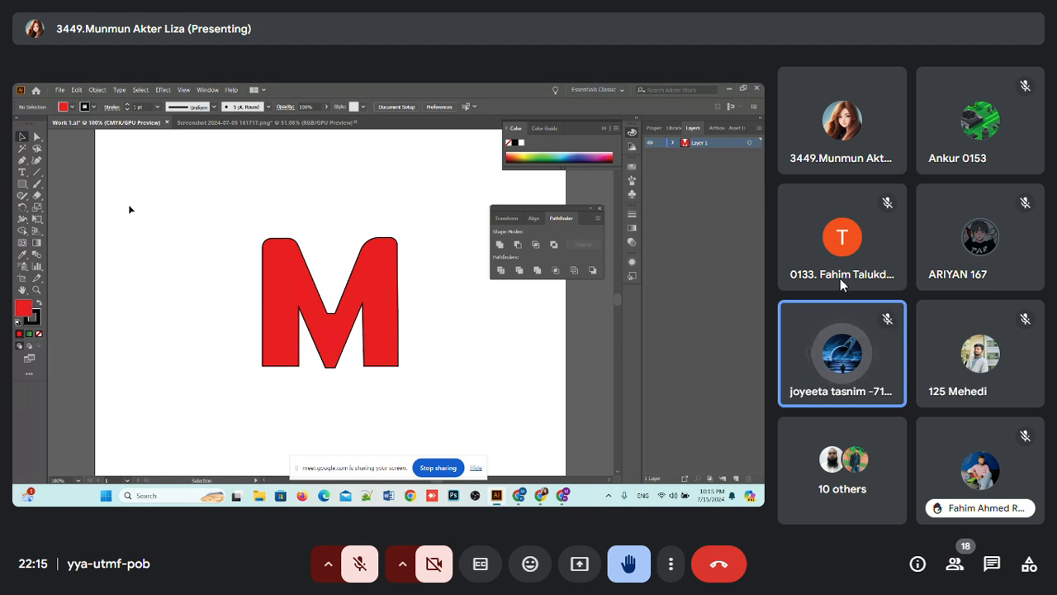
# Step: Turn the Google Meet microphone on to speak, and mute it again after each reply
pyautogui.click(362, 562)
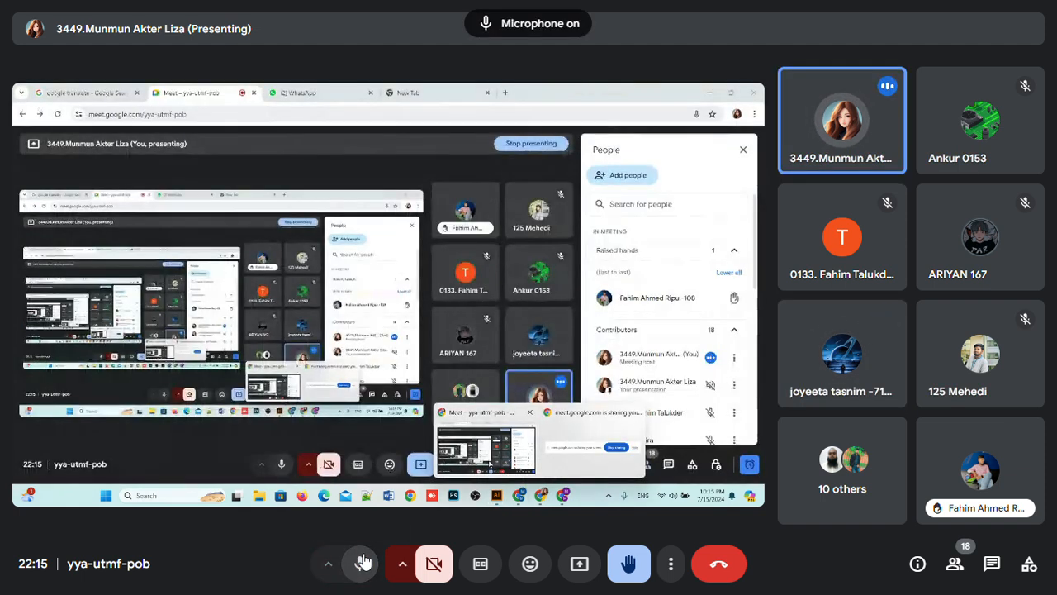
pyautogui.click(362, 561)
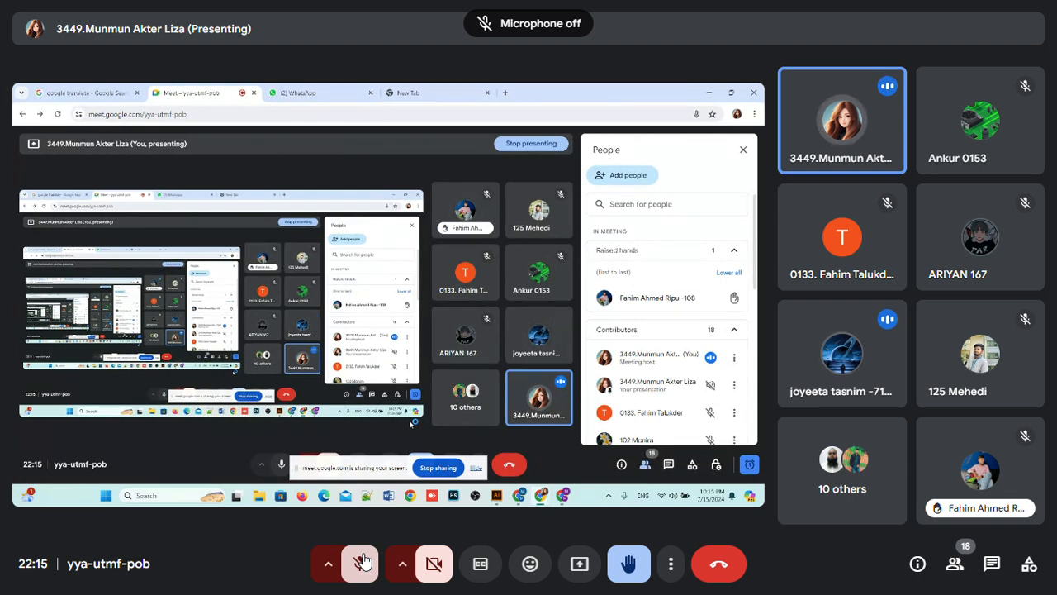
pyautogui.click(362, 562)
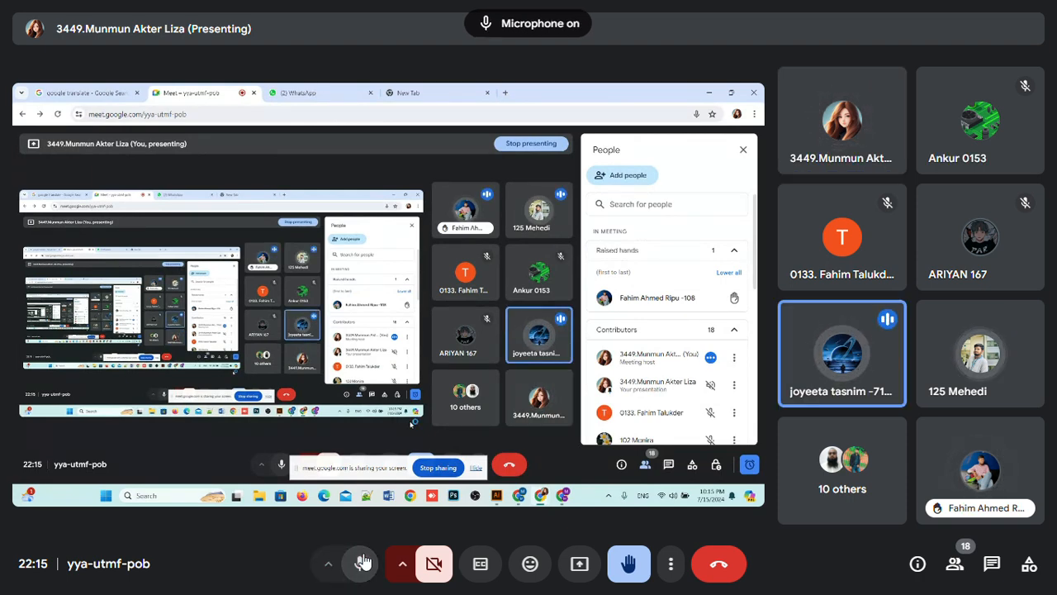
pyautogui.click(362, 562)
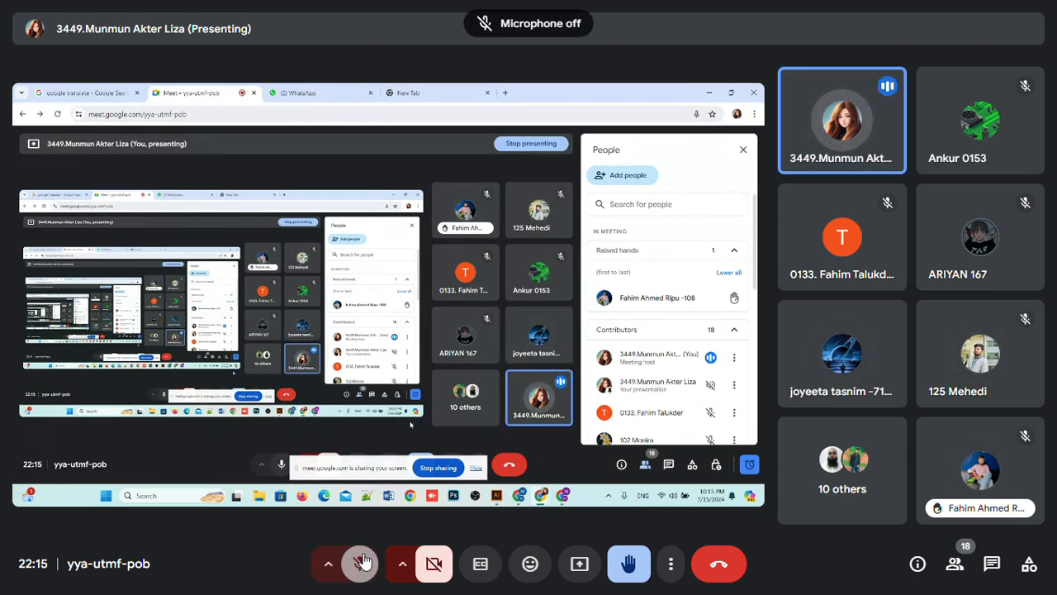
pyautogui.click(362, 561)
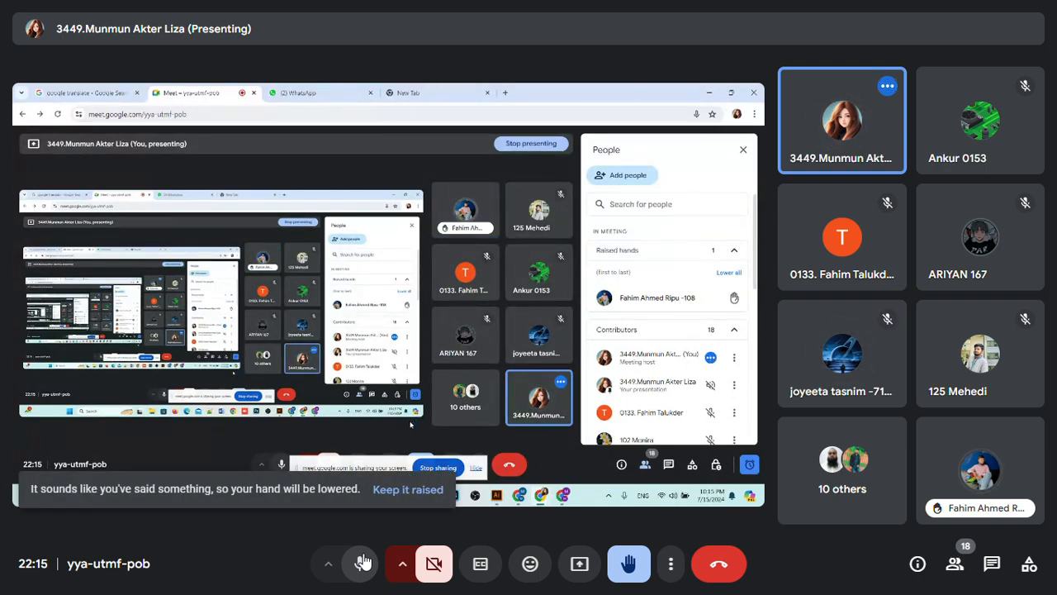
pyautogui.click(363, 562)
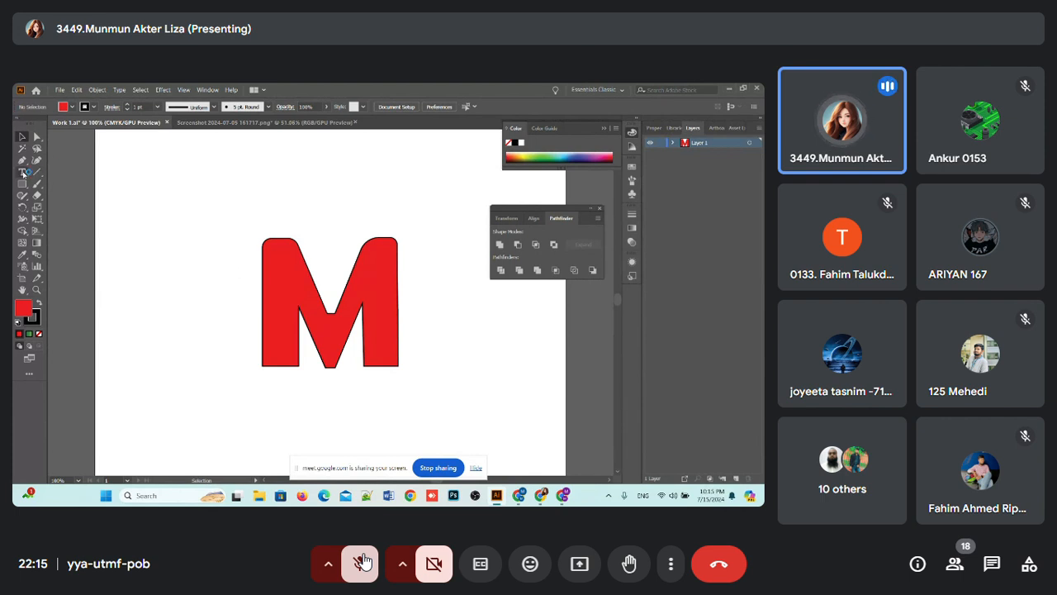
pyautogui.click(23, 173)
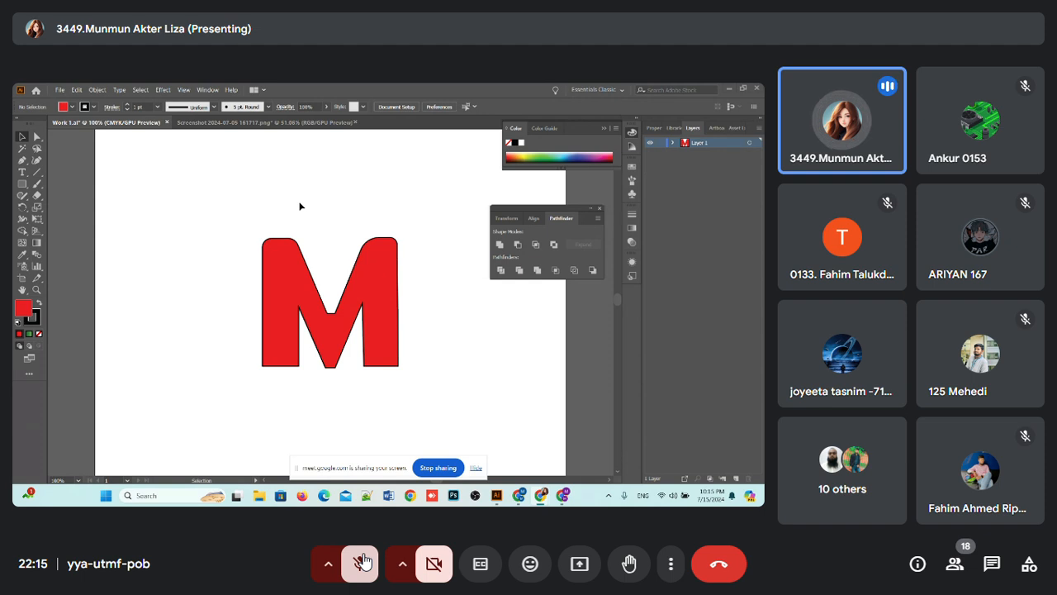
pyautogui.moveTo(542, 494)
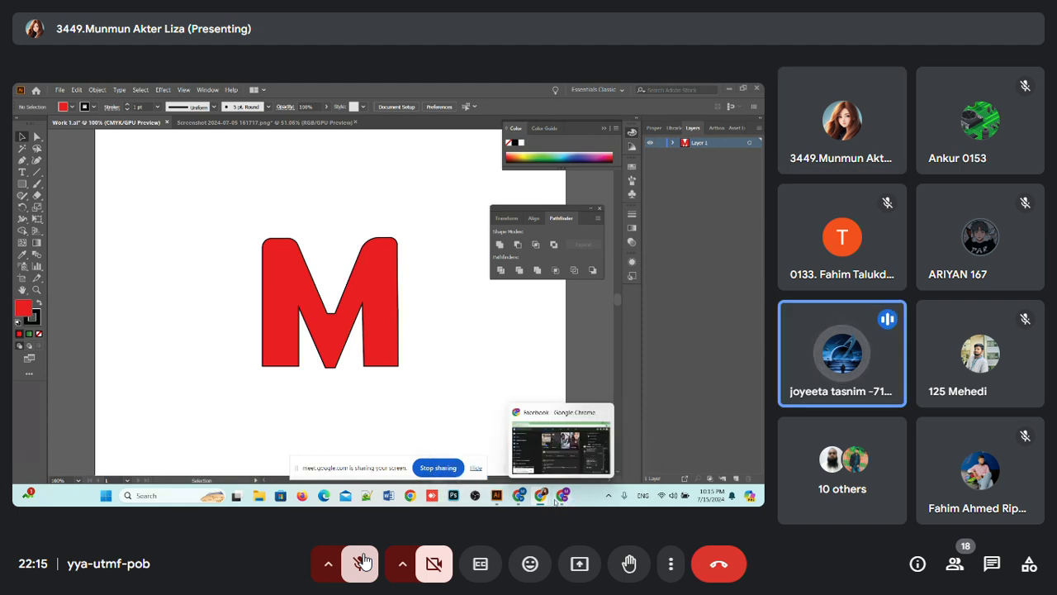
pyautogui.moveTo(500, 501)
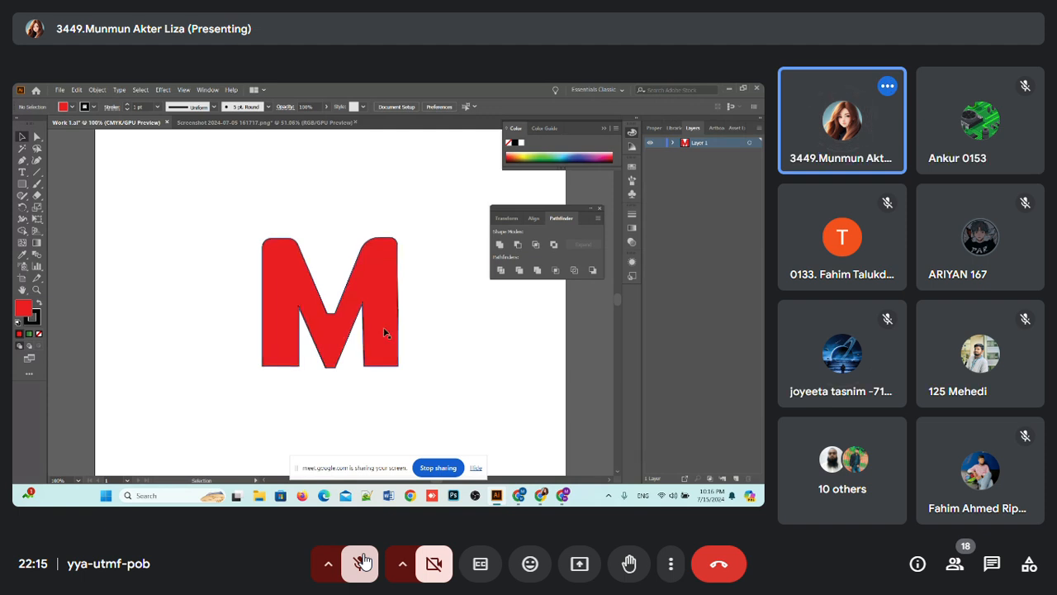
pyautogui.click(369, 306)
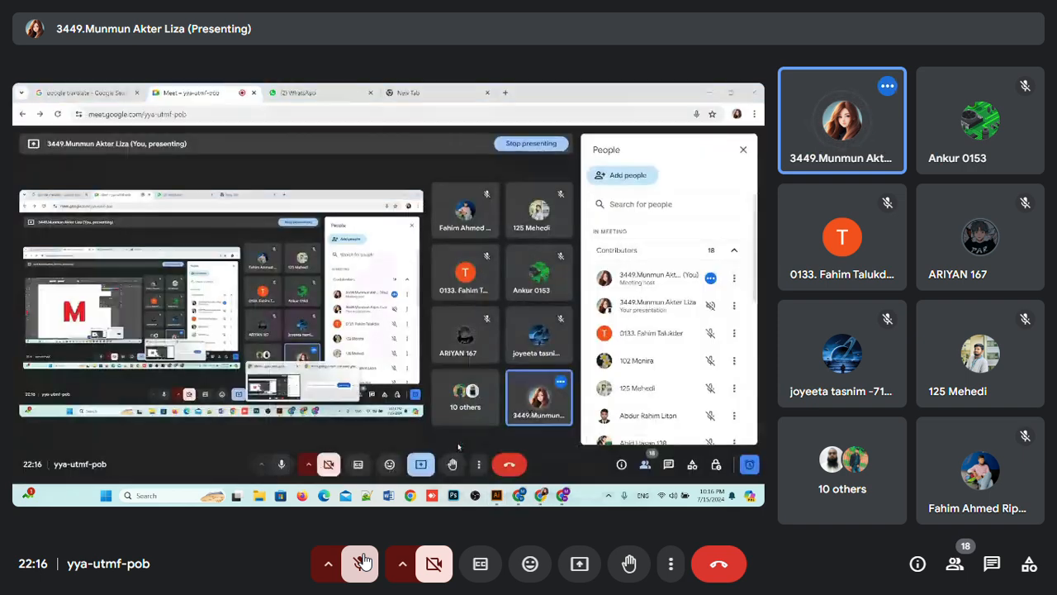
# Step: Unmute the Google Meet microphone to answer the presenter, and mute it again when finished
pyautogui.click(363, 562)
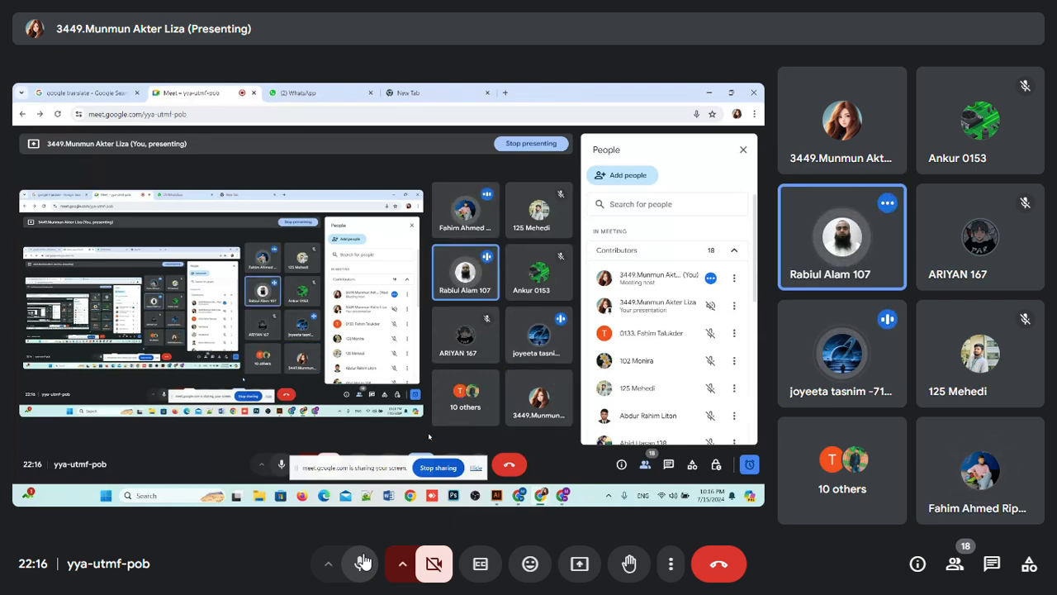
pyautogui.click(363, 563)
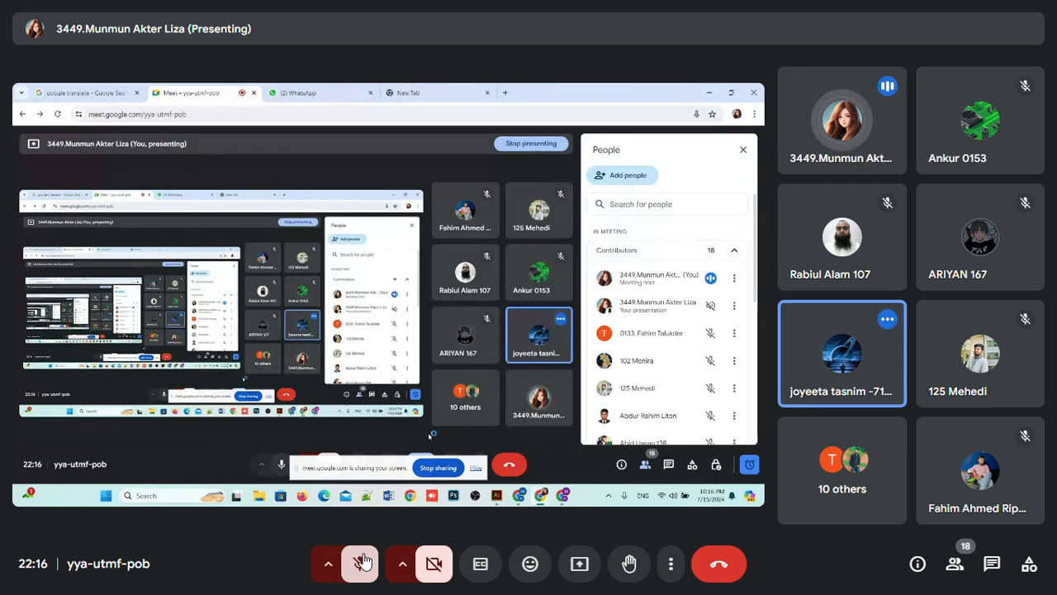
pyautogui.click(363, 562)
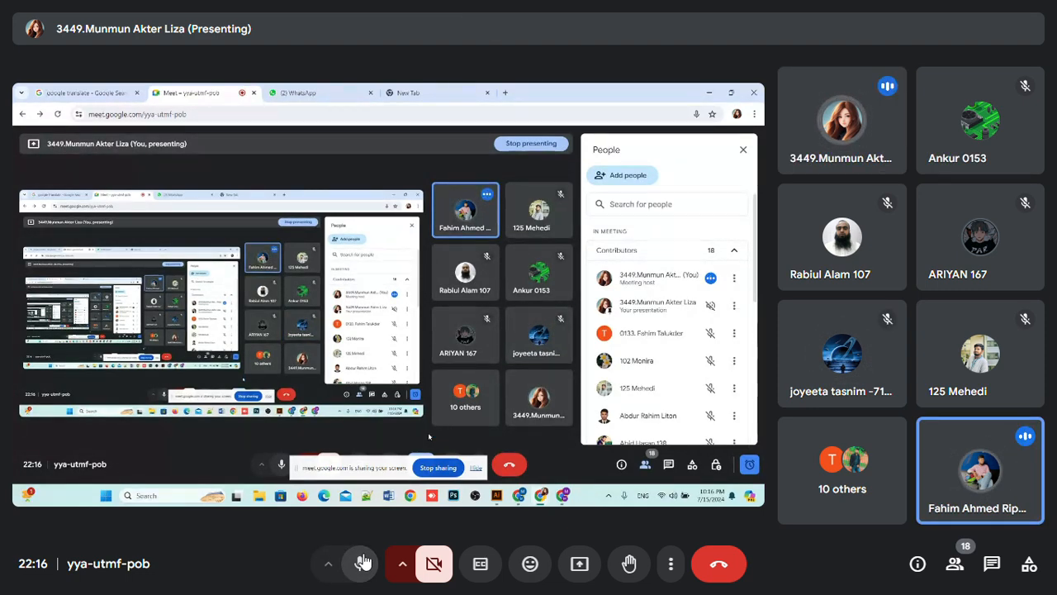
pyautogui.click(364, 562)
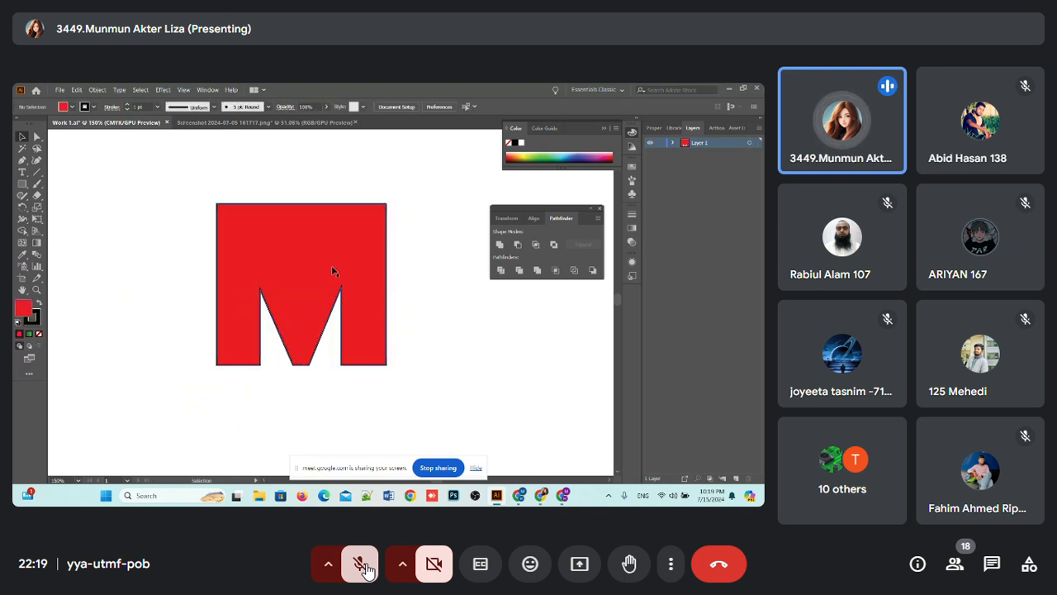
# Step: Select the red M with the Selection tool and activate the Pen tool to edit its path
pyautogui.click(417, 293)
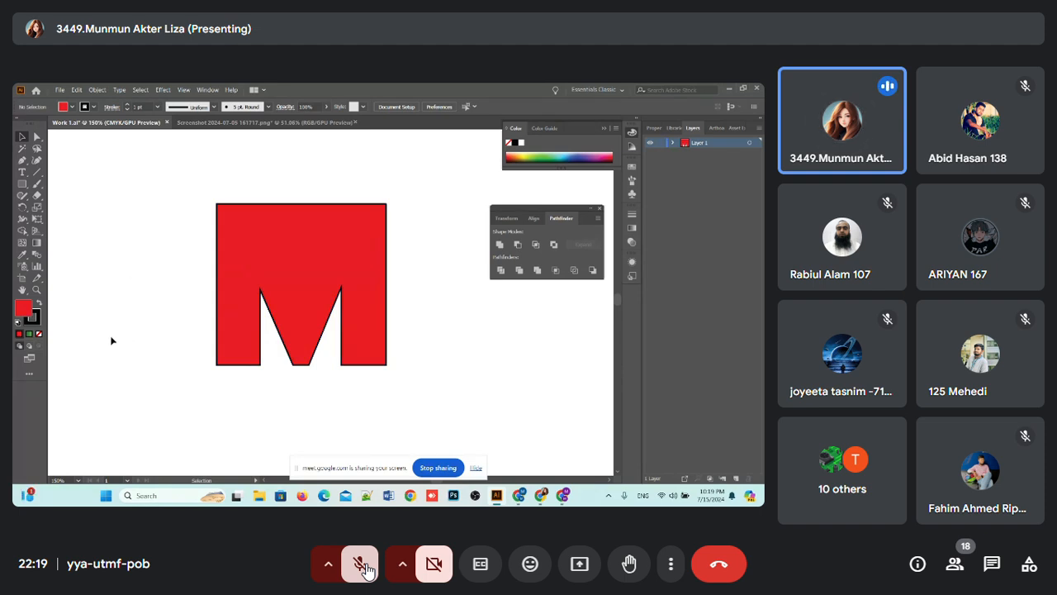
pyautogui.scroll(1, 199, 341)
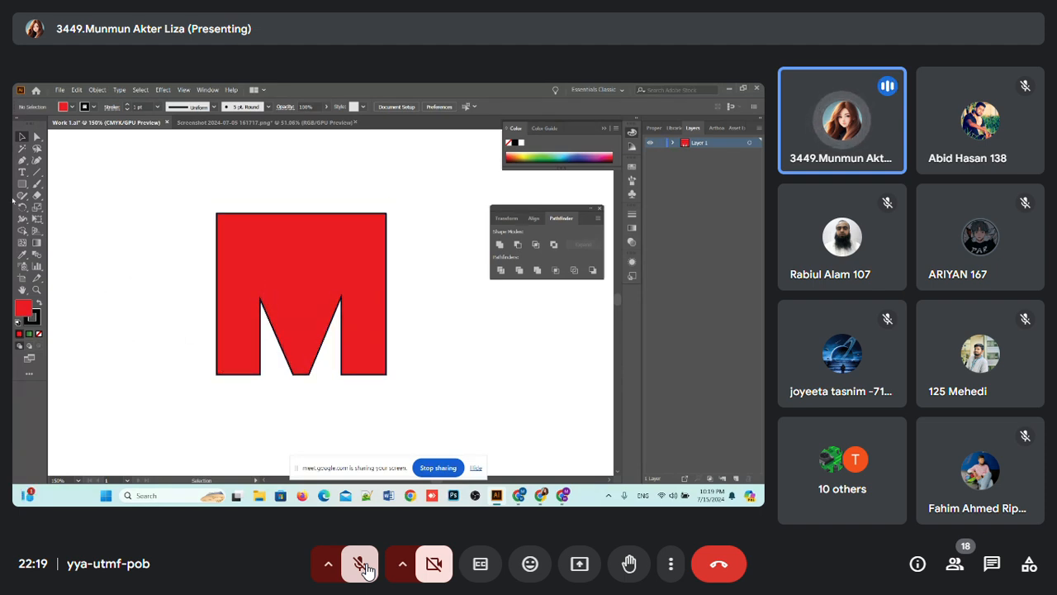
pyautogui.click(23, 162)
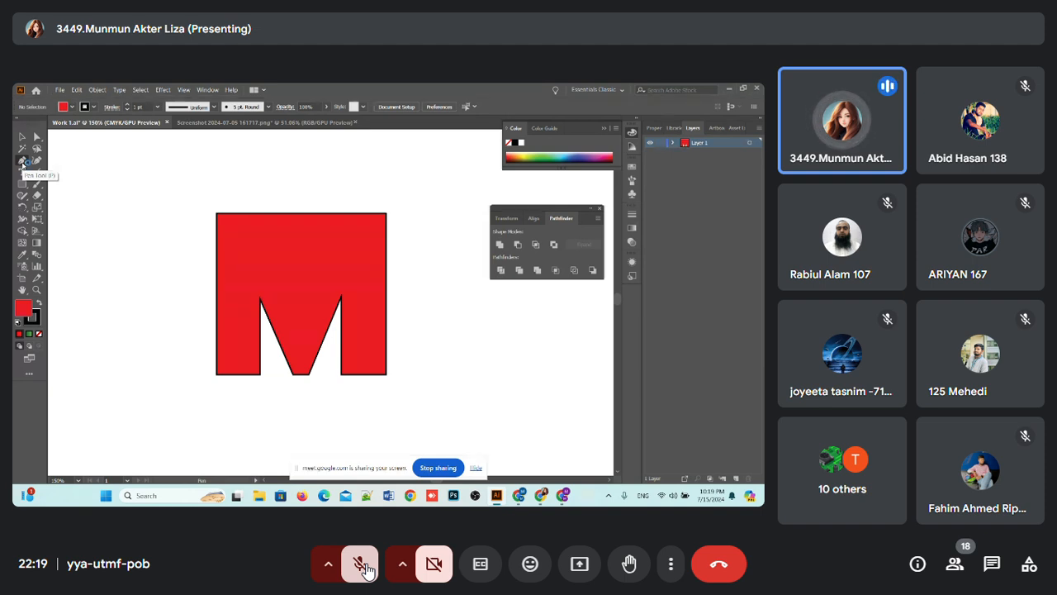
pyautogui.click(23, 162)
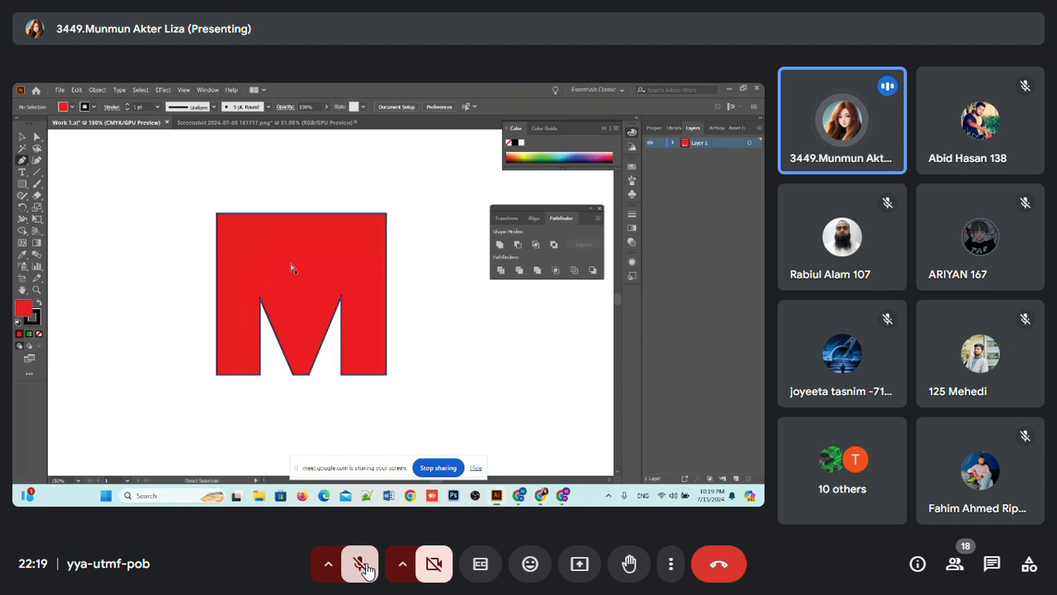
pyautogui.click(21, 137)
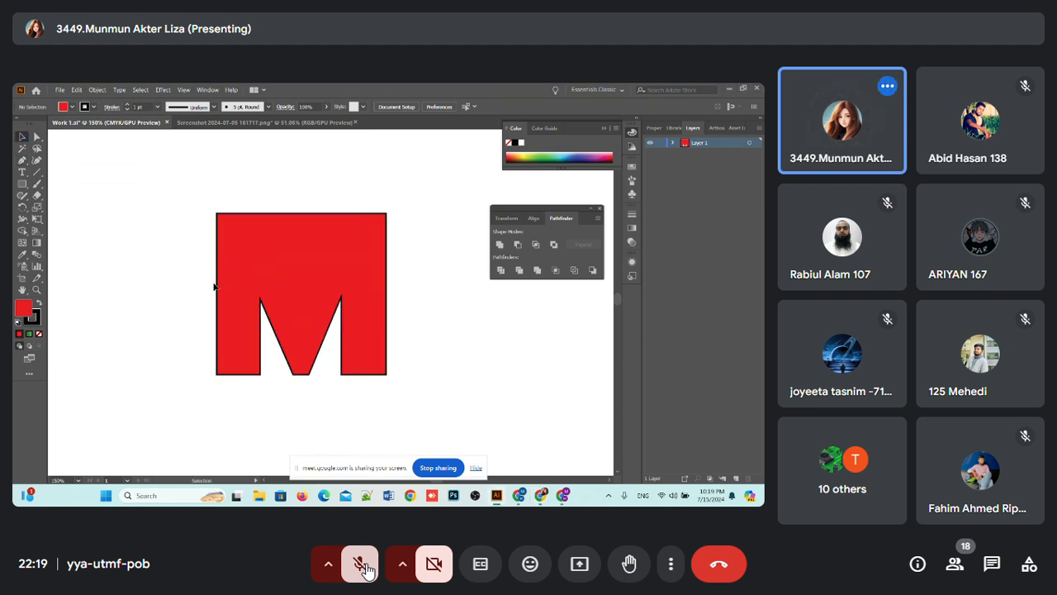
pyautogui.click(248, 287)
pyautogui.click(21, 160)
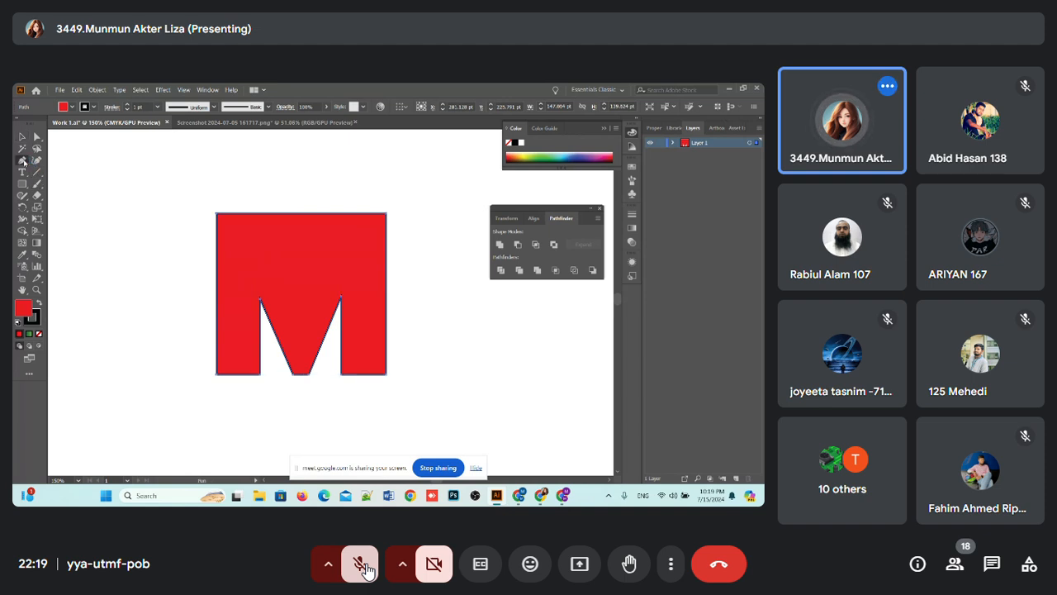
pyautogui.hotkey('ctrl', '+')
pyautogui.hotkey('ctrl', '+')
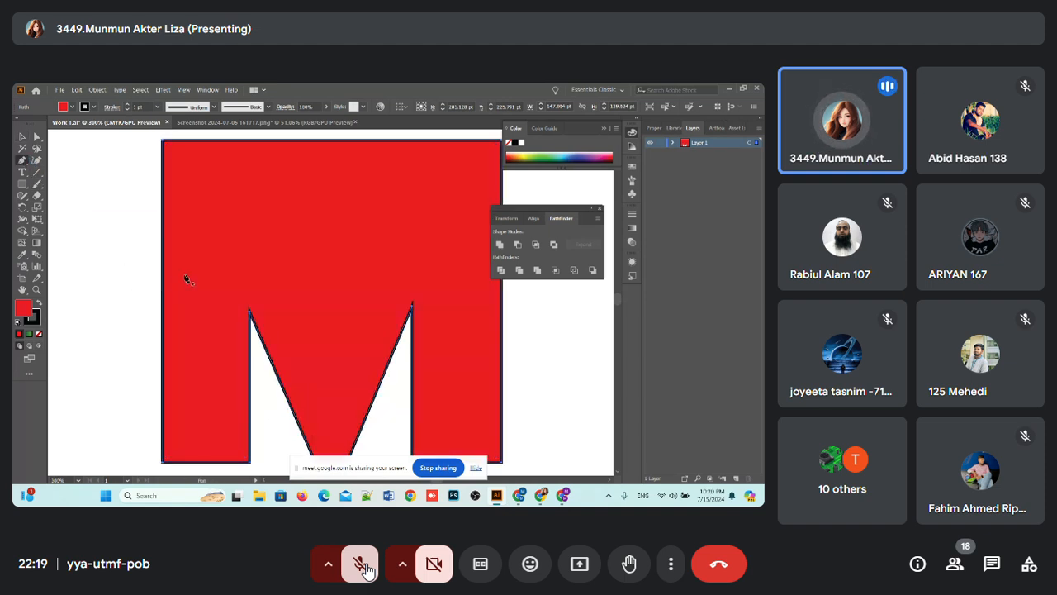
pyautogui.scroll(1, 184, 265)
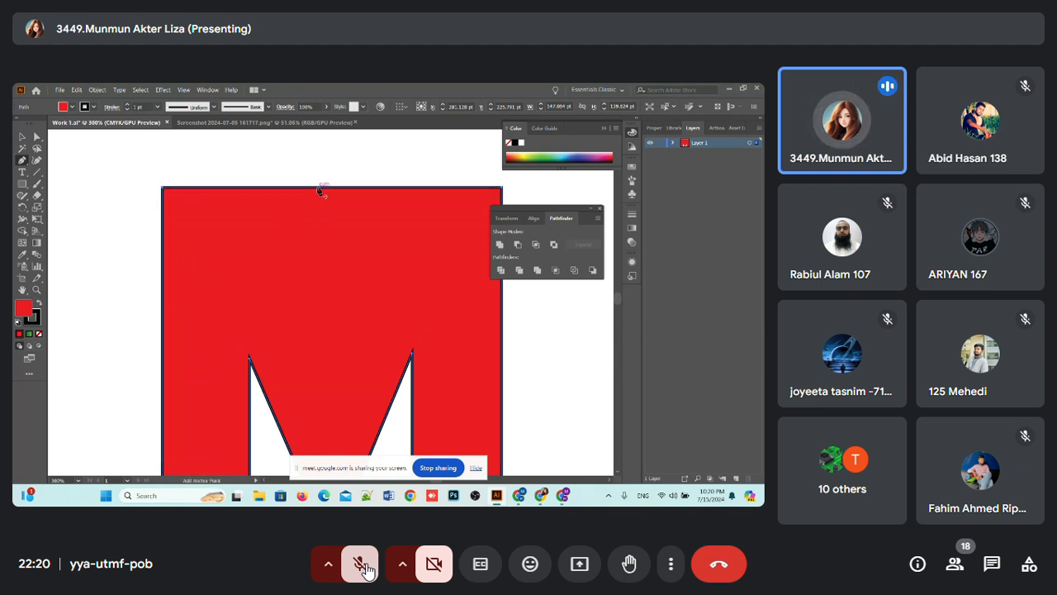
# Step: Try adding three anchor points along the M's top edge with the Add Anchor Point Tool
pyautogui.click(21, 161)
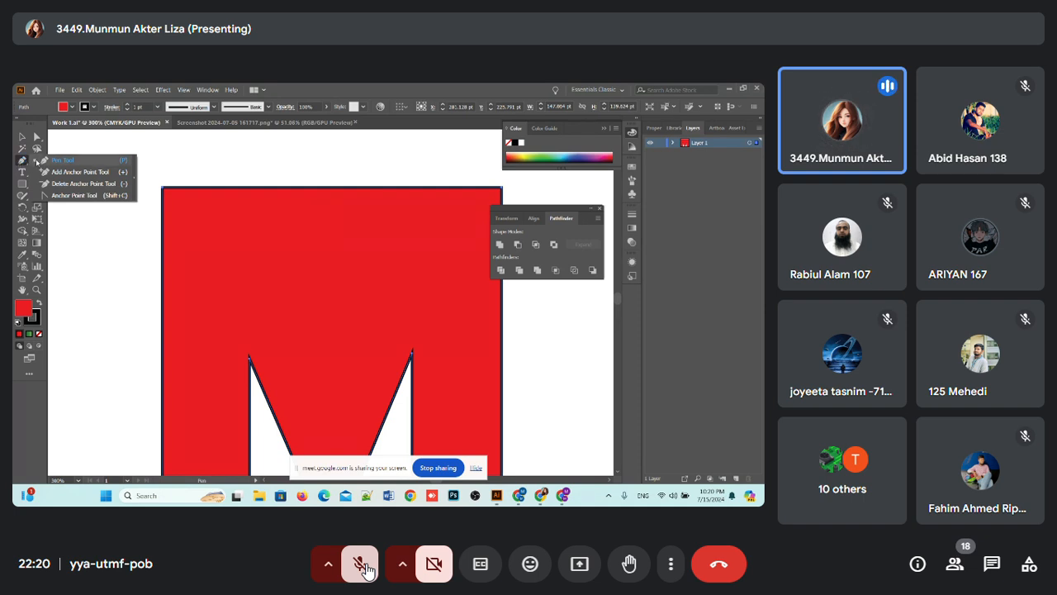
pyautogui.click(71, 171)
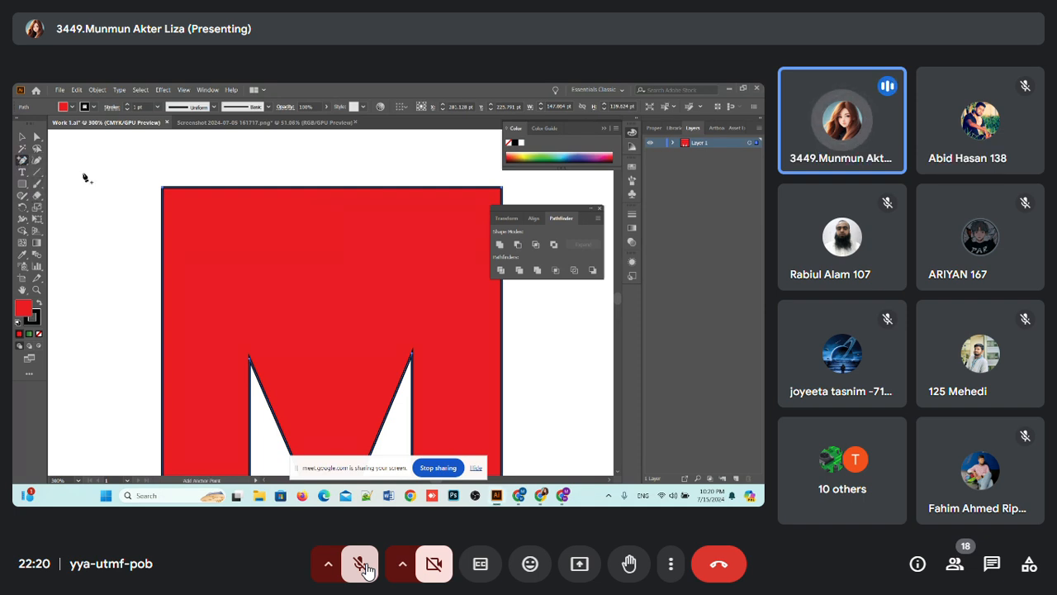
pyautogui.click(231, 188)
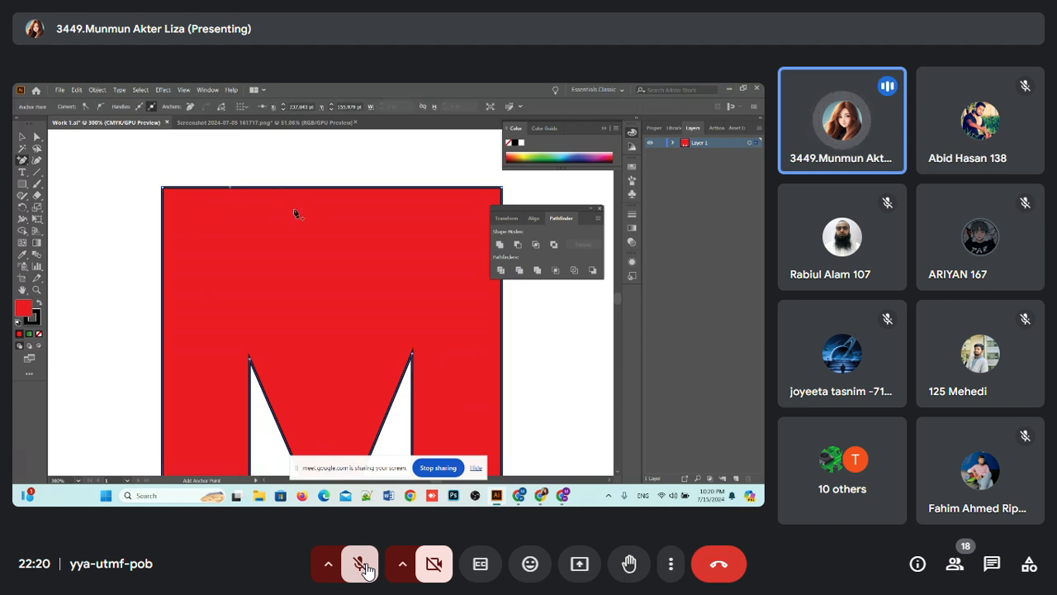
pyautogui.click(291, 187)
pyautogui.click(356, 189)
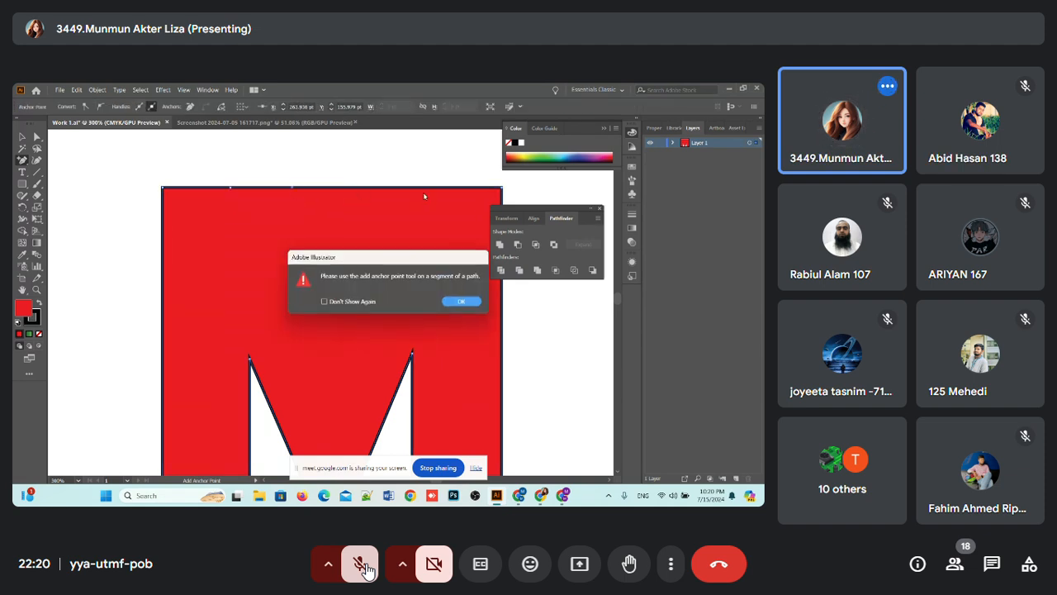
pyautogui.click(461, 301)
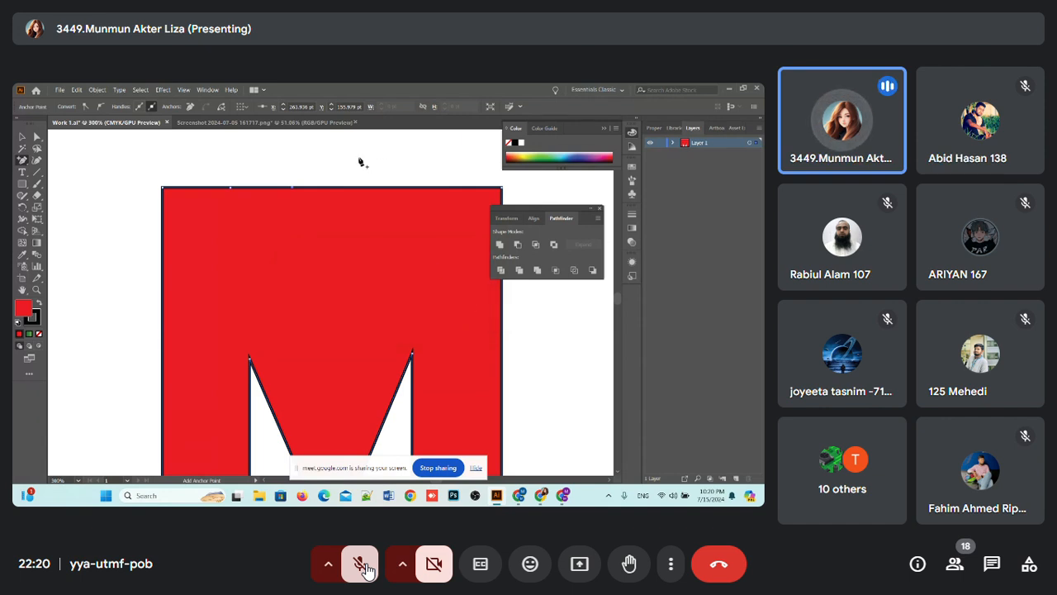
pyautogui.click(359, 160)
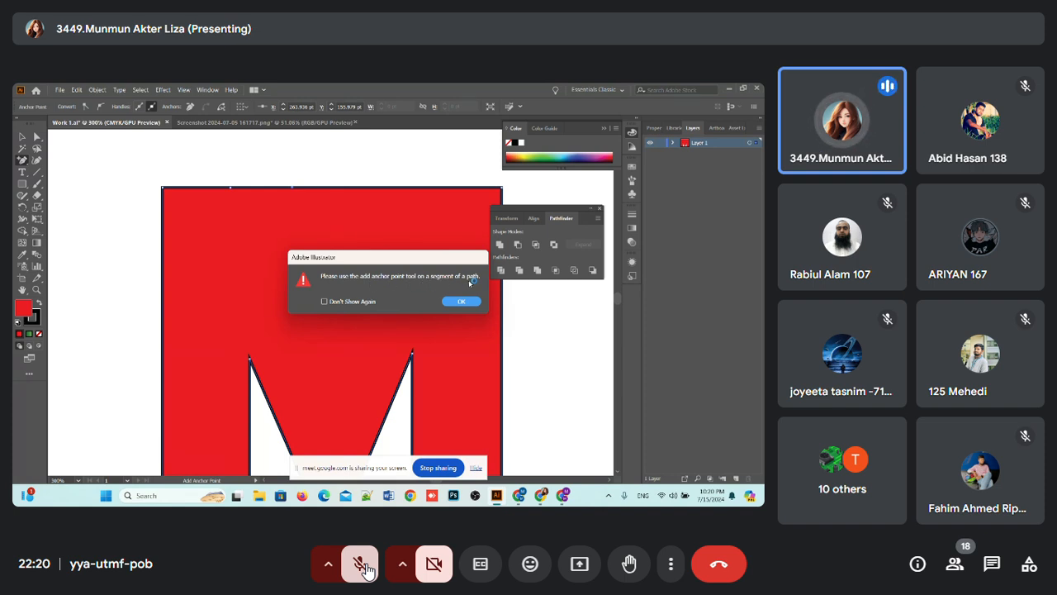
pyautogui.click(456, 302)
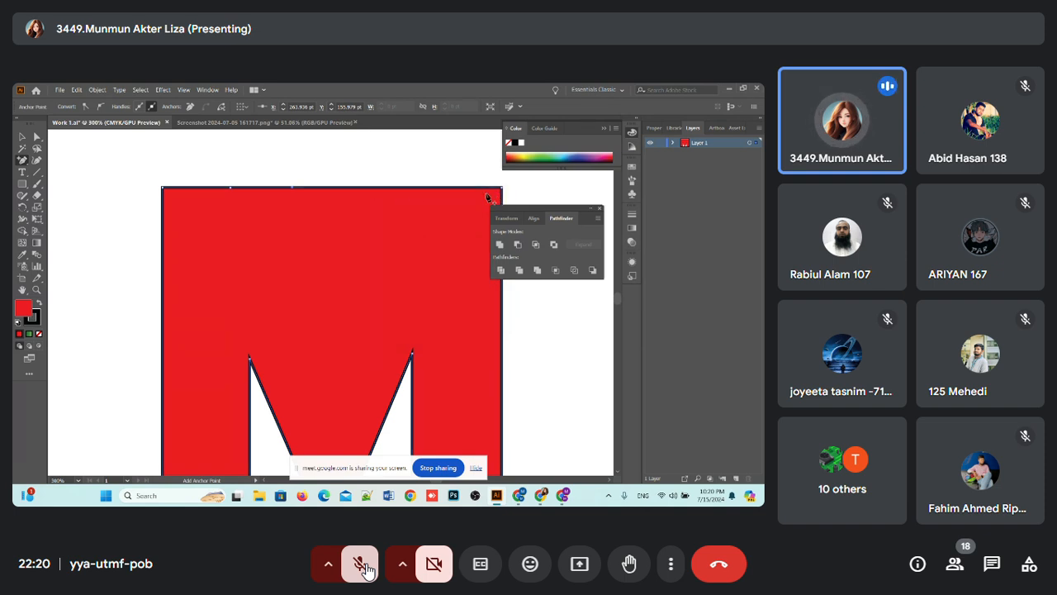
pyautogui.click(400, 190)
pyautogui.click(463, 301)
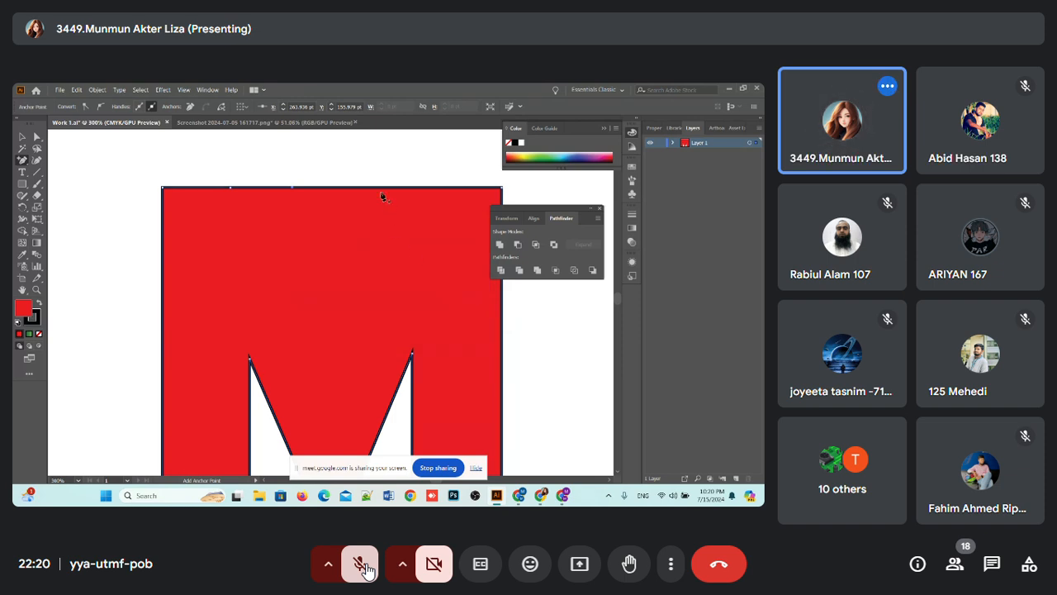
pyautogui.click(377, 187)
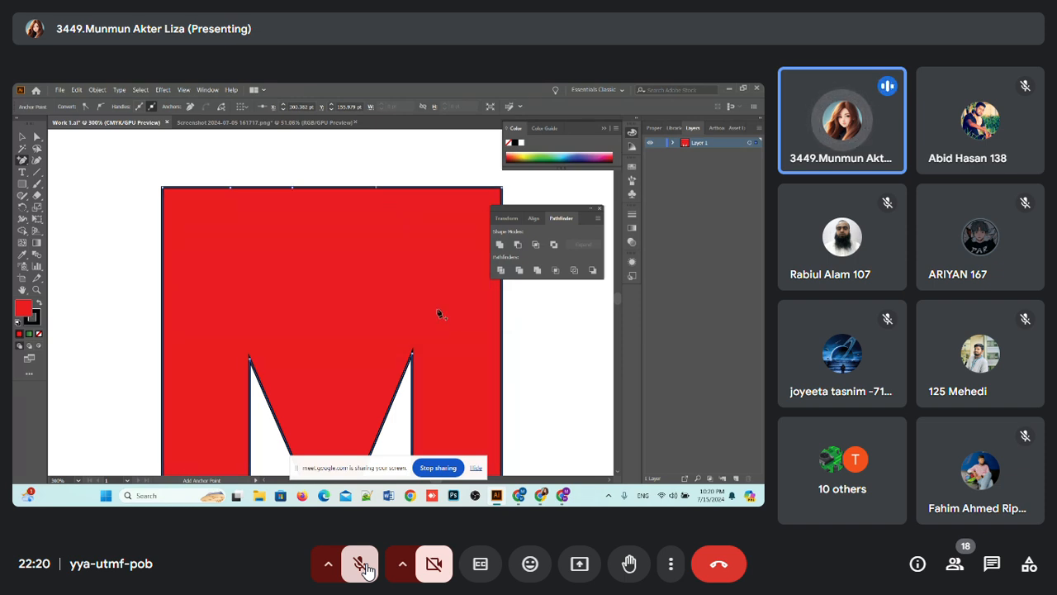
pyautogui.press('v')
pyautogui.press('+')
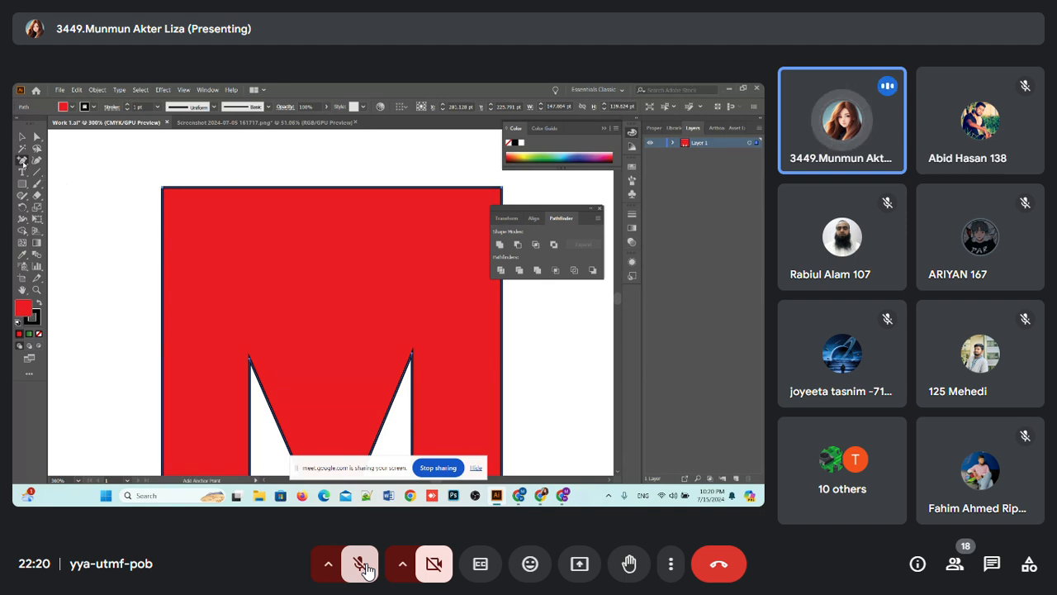
# Step: Try removing the M's top-left corner anchor with the Pen tool, and undo the deletion
pyautogui.moveTo(23, 160); pyautogui.dragTo(74, 172)
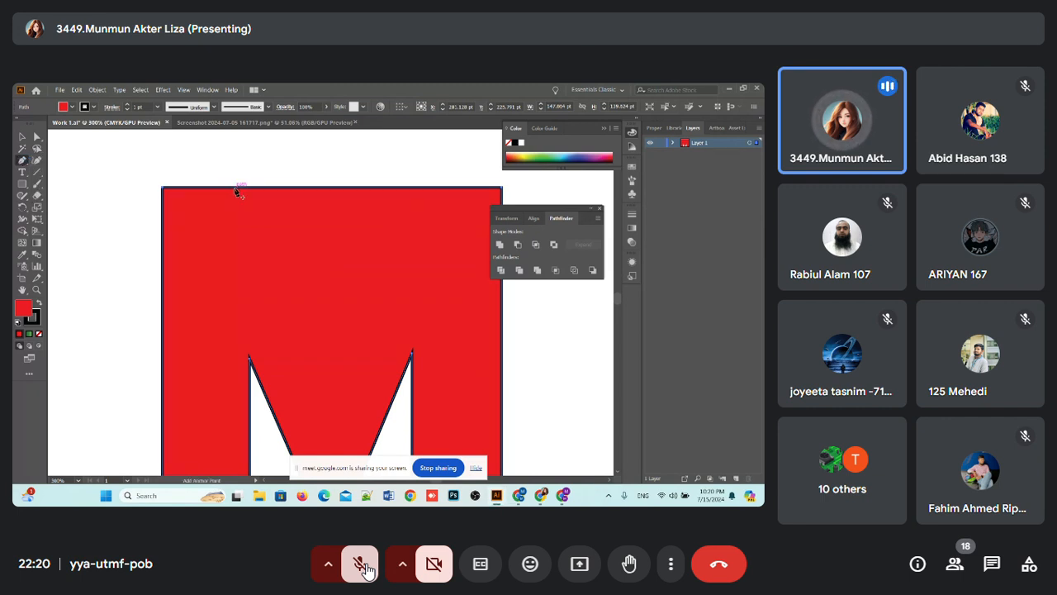
pyautogui.click(24, 161)
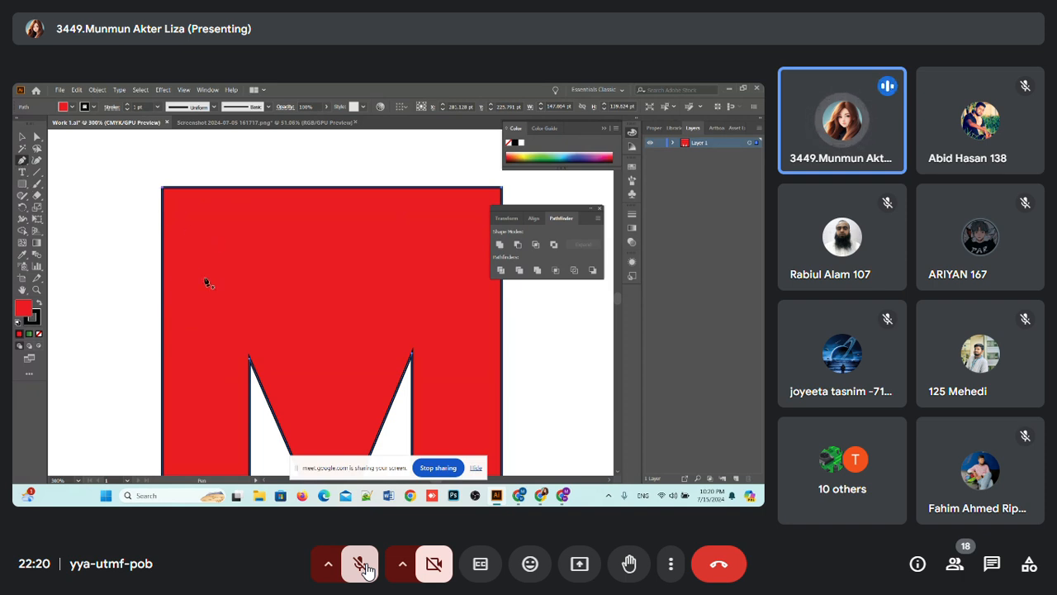
pyautogui.press('space')
pyautogui.moveTo(284, 290); pyautogui.dragTo(220, 314)
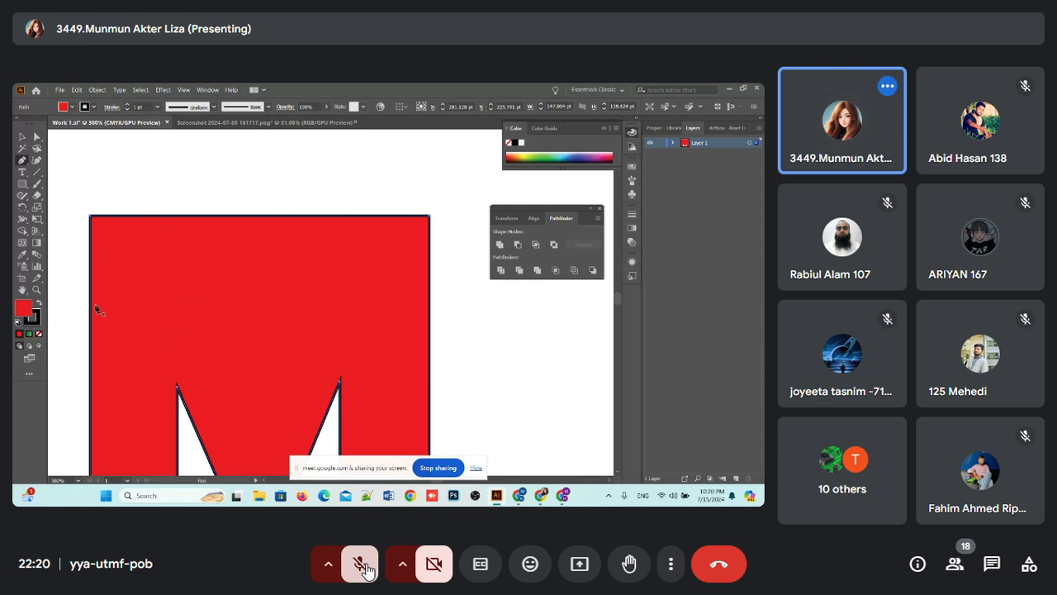
pyautogui.hotkey('ctrl', '=')
pyautogui.hotkey('ctrl', '=')
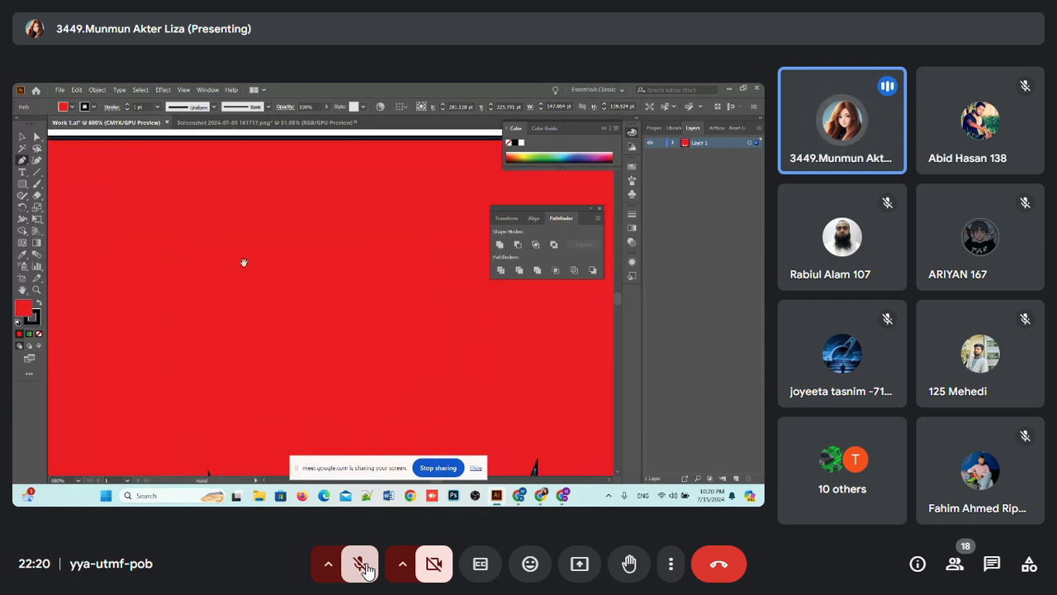
pyautogui.scroll(5, 240, 260)
pyautogui.moveTo(149, 304); pyautogui.dragTo(261, 305)
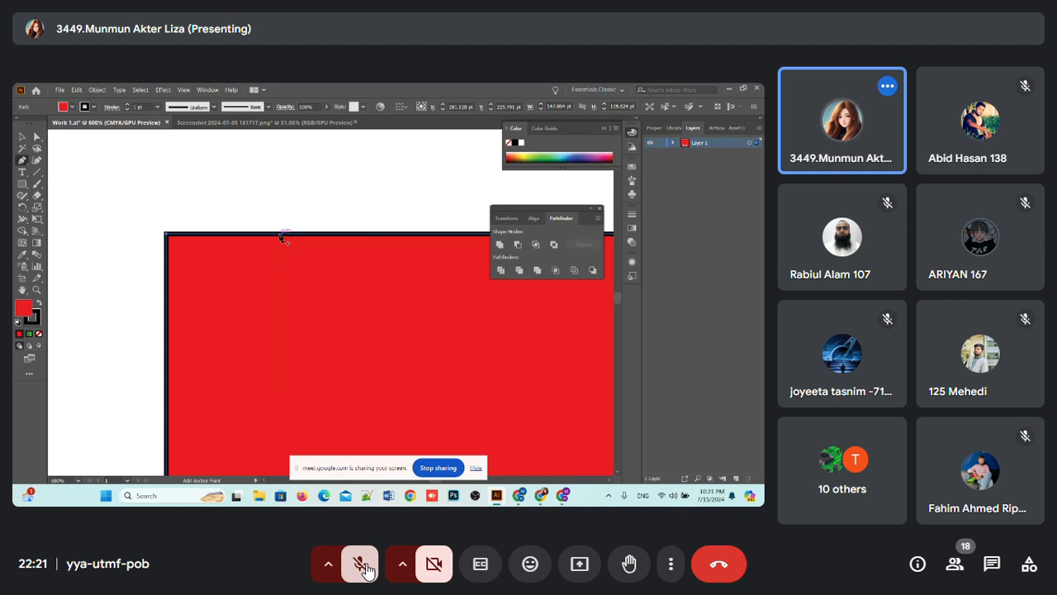
pyautogui.click(167, 237)
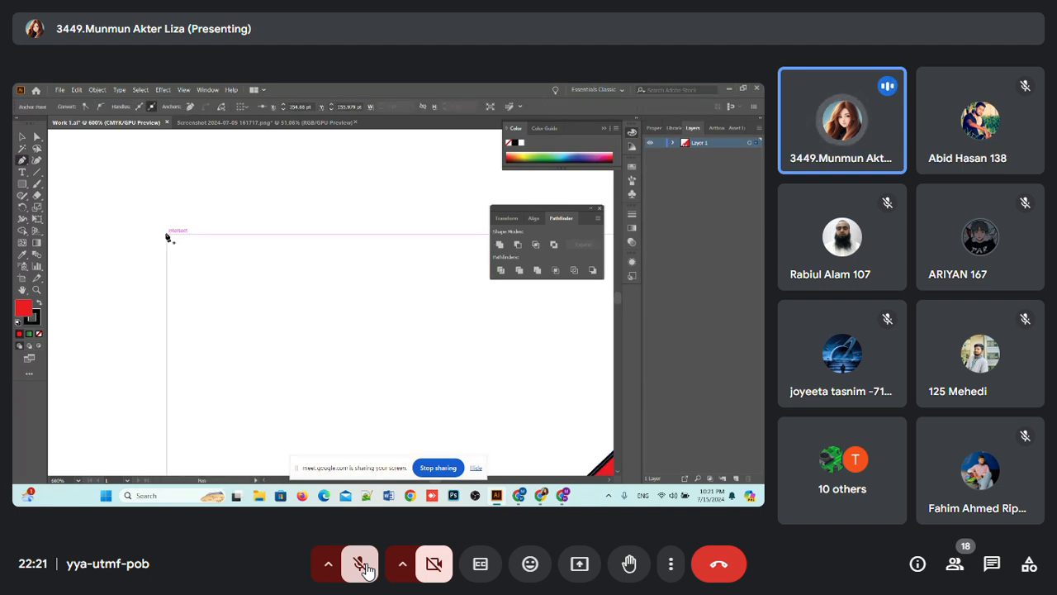
pyautogui.hotkey('ctrl', '-')
pyautogui.hotkey('ctrl', '-')
pyautogui.hotkey('ctrl', 'z')
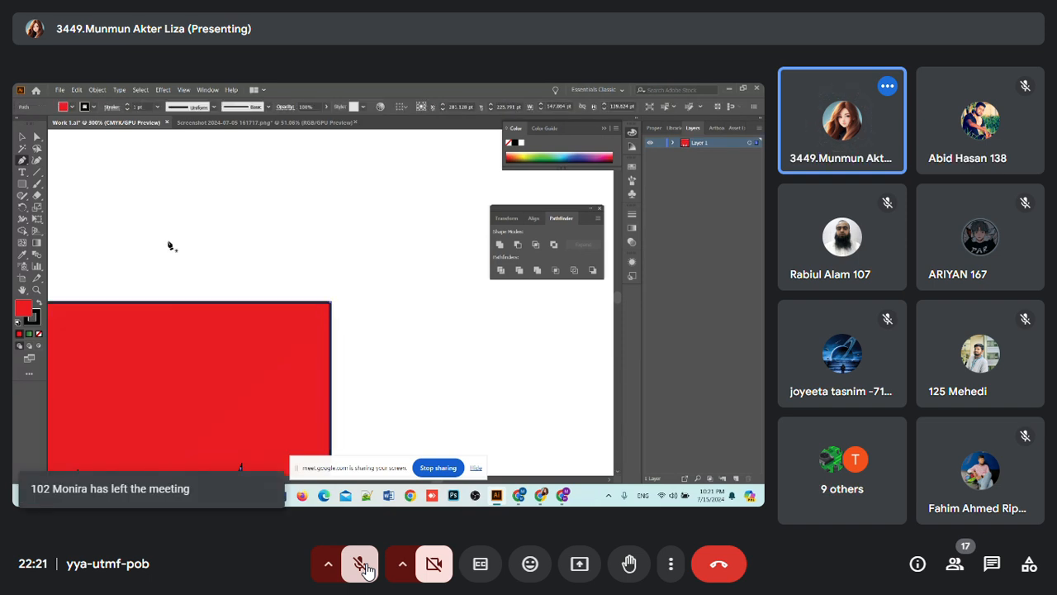
# Step: Add three anchors to the M's top edge with the Pen tool: near each inner notch's horizontal position and at the centre
pyautogui.scroll(-2, 170, 238)
pyautogui.hscroll(-3, 170, 239)
pyautogui.hotkey('ctrl', '+')
pyautogui.hotkey('ctrl', '+')
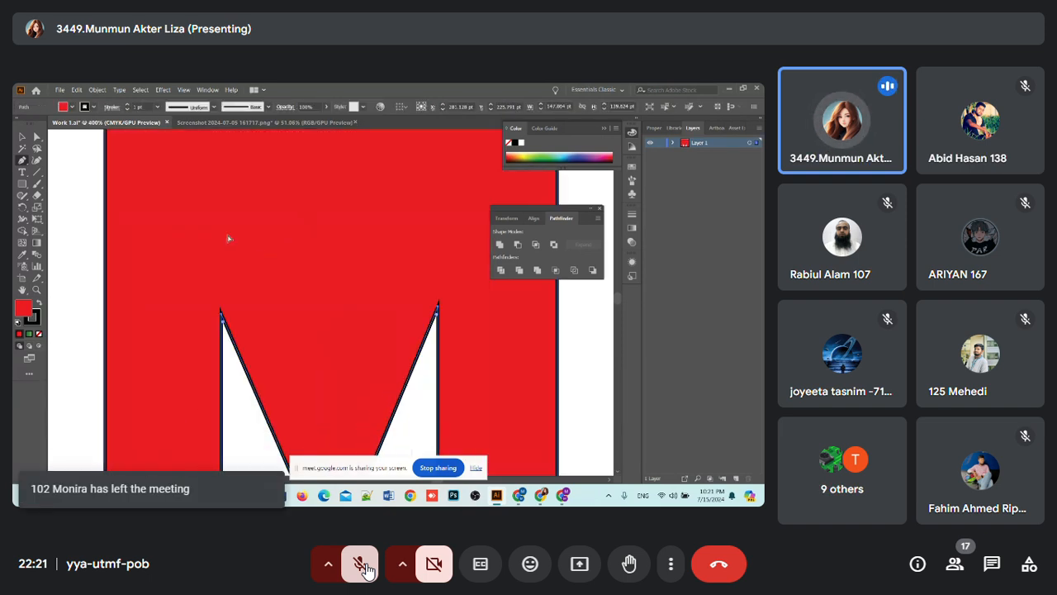
pyautogui.moveTo(243, 229); pyautogui.dragTo(281, 350)
pyautogui.hotkey('ctrl', '-')
pyautogui.hotkey('ctrl', '-')
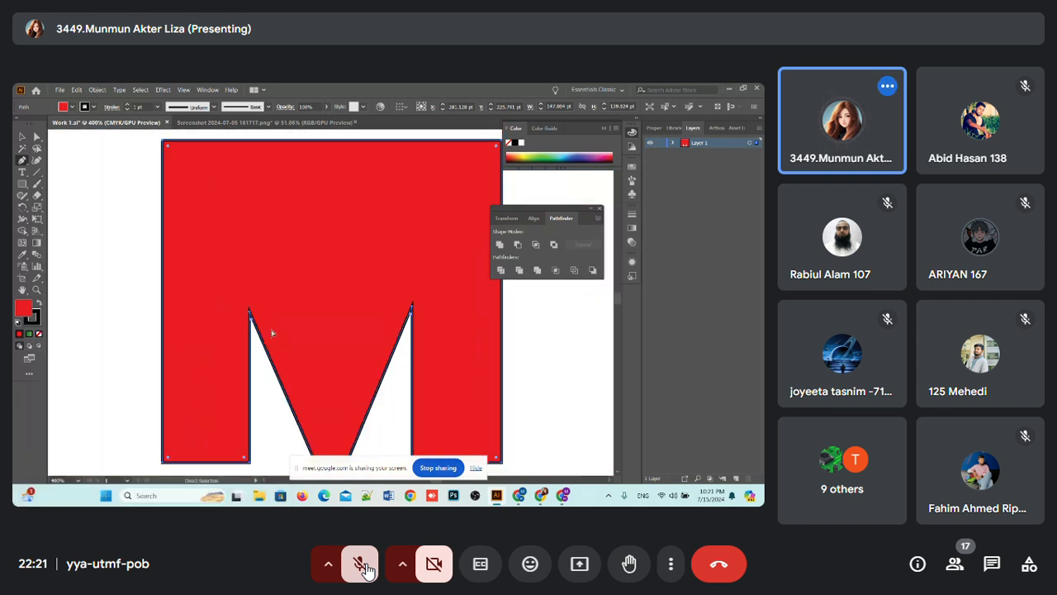
pyautogui.click(248, 162)
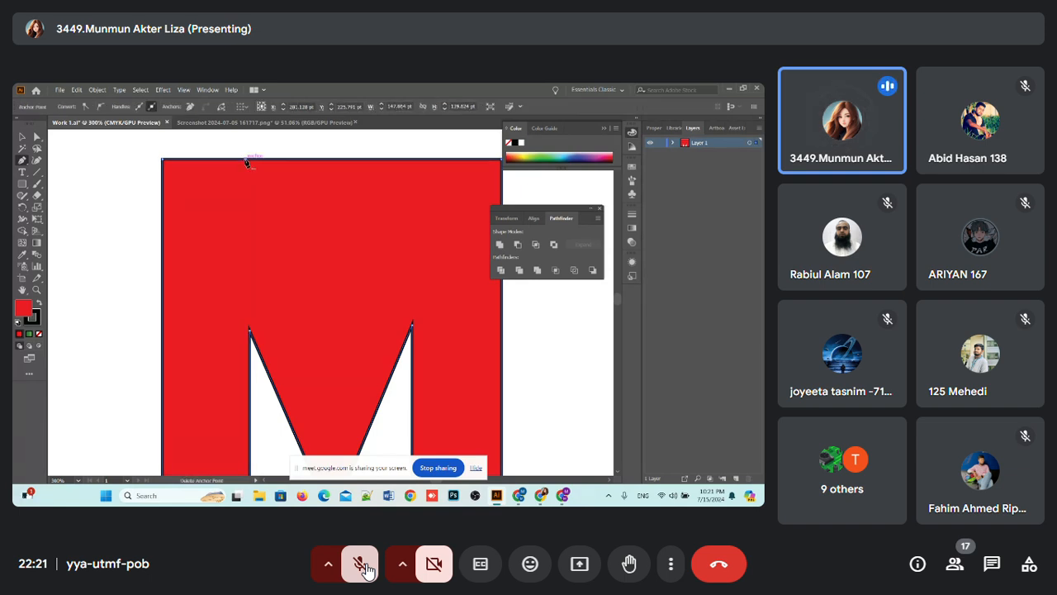
pyautogui.moveTo(342, 321); pyautogui.dragTo(227, 317)
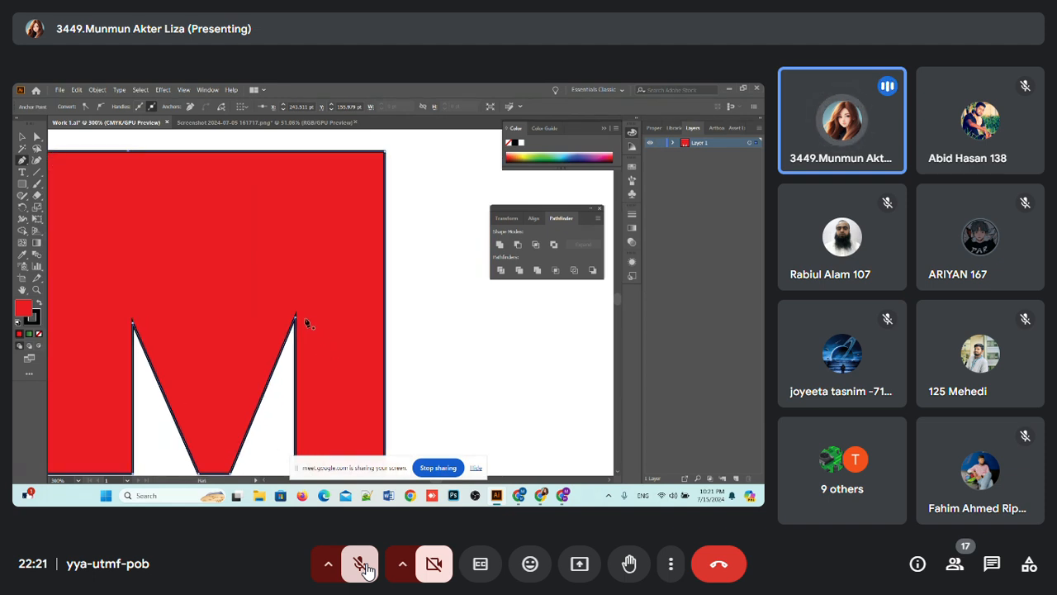
pyautogui.click(307, 154)
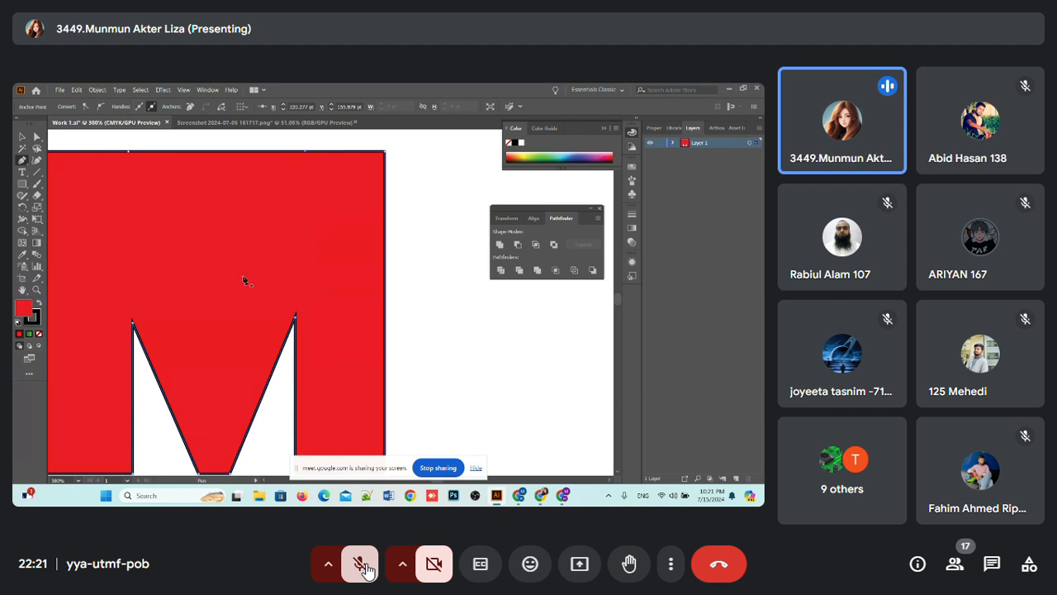
pyautogui.moveTo(210, 296); pyautogui.dragTo(234, 291)
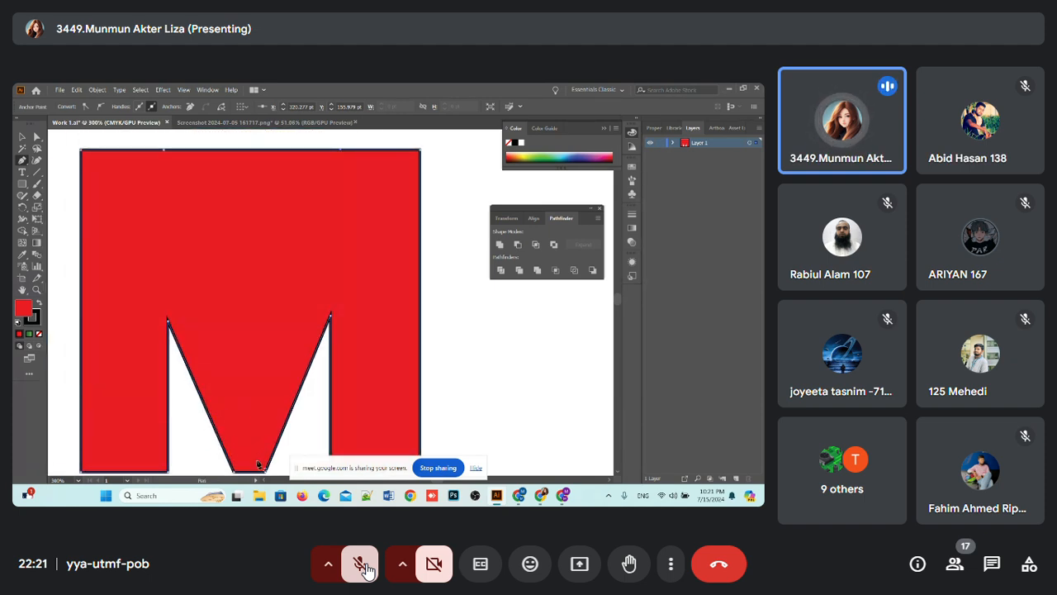
pyautogui.click(252, 152)
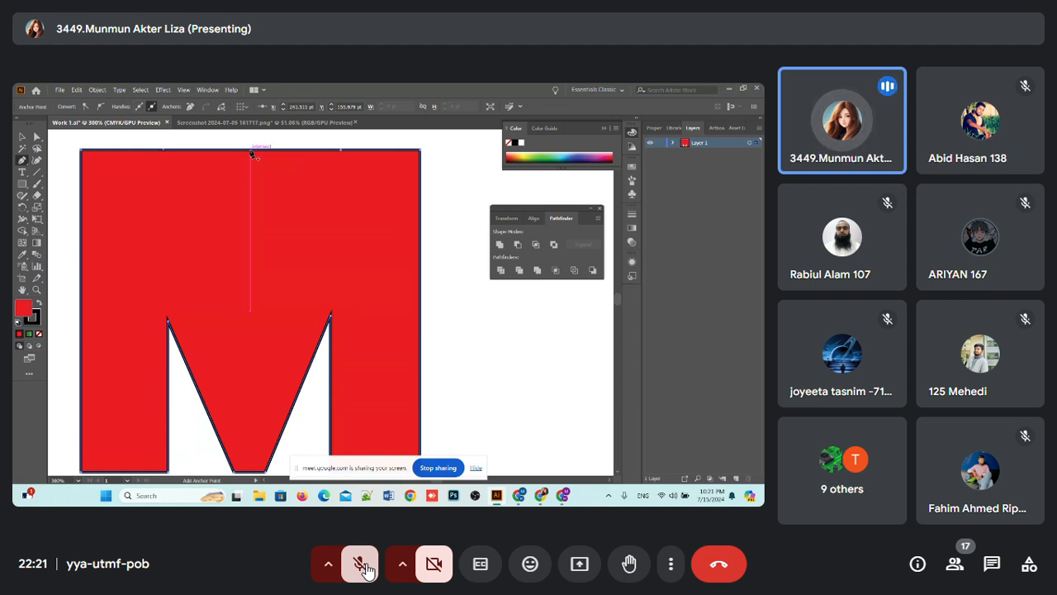
pyautogui.click(252, 154)
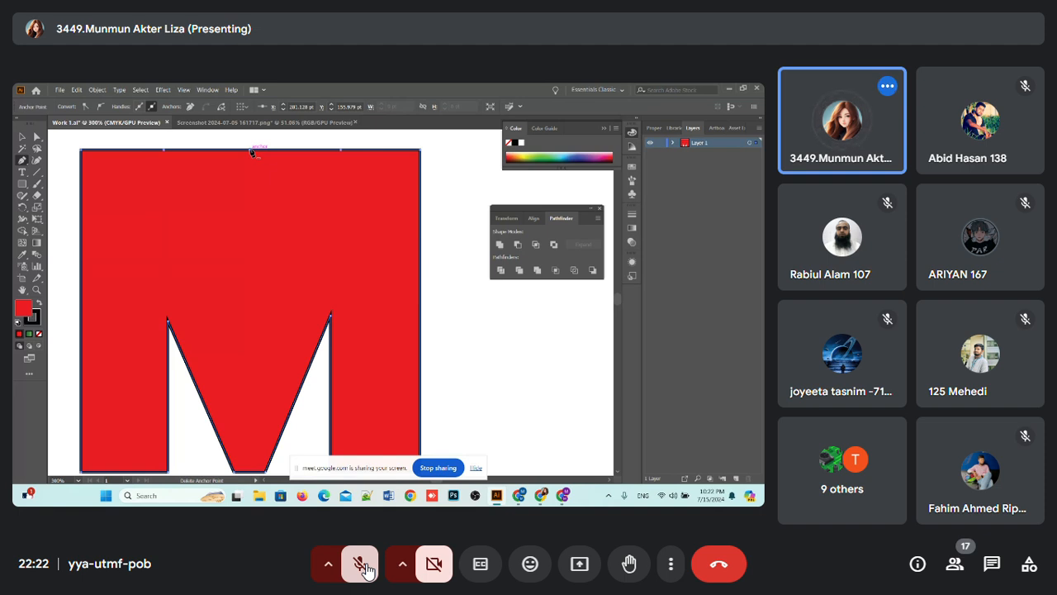
# Step: Move the top edge's centre anchor straight down about 97 pt to cut a V into the M, and deselect the shape
pyautogui.press('ctrl')
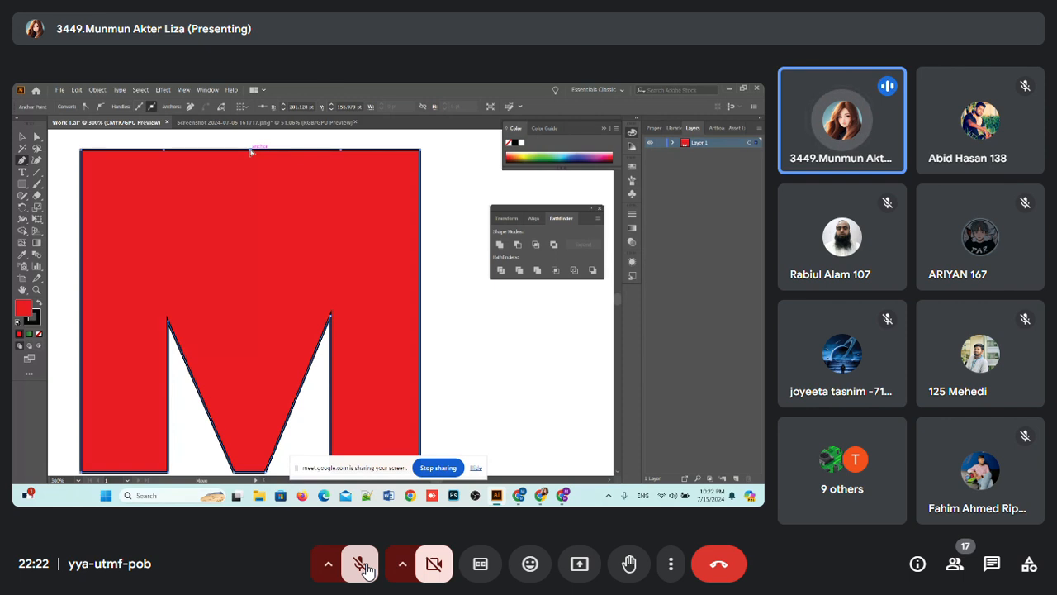
pyautogui.moveTo(252, 151); pyautogui.dragTo(251, 377)
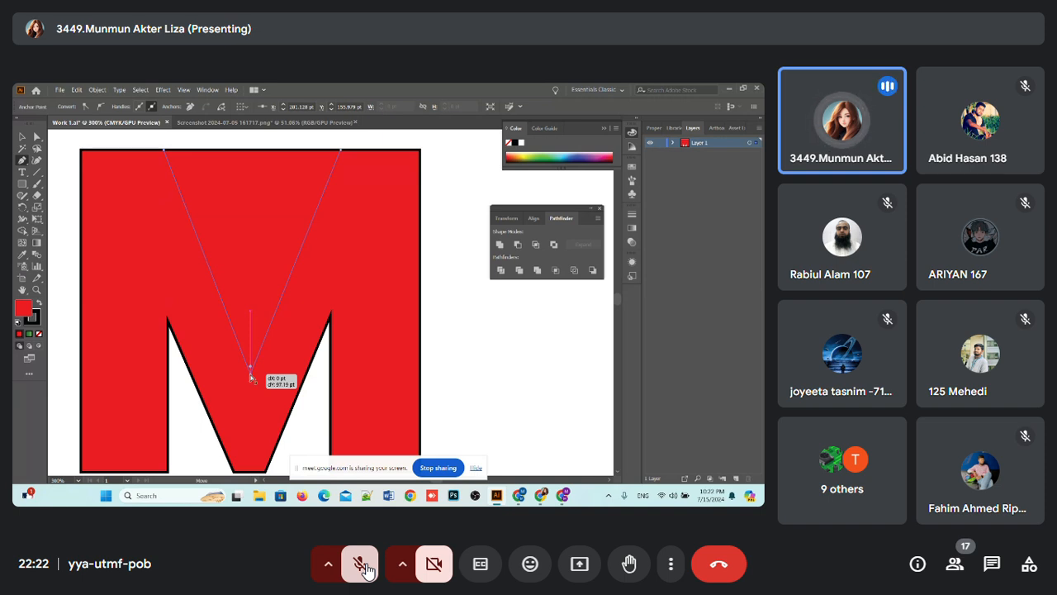
pyautogui.moveTo(251, 378); pyautogui.dragTo(251, 377)
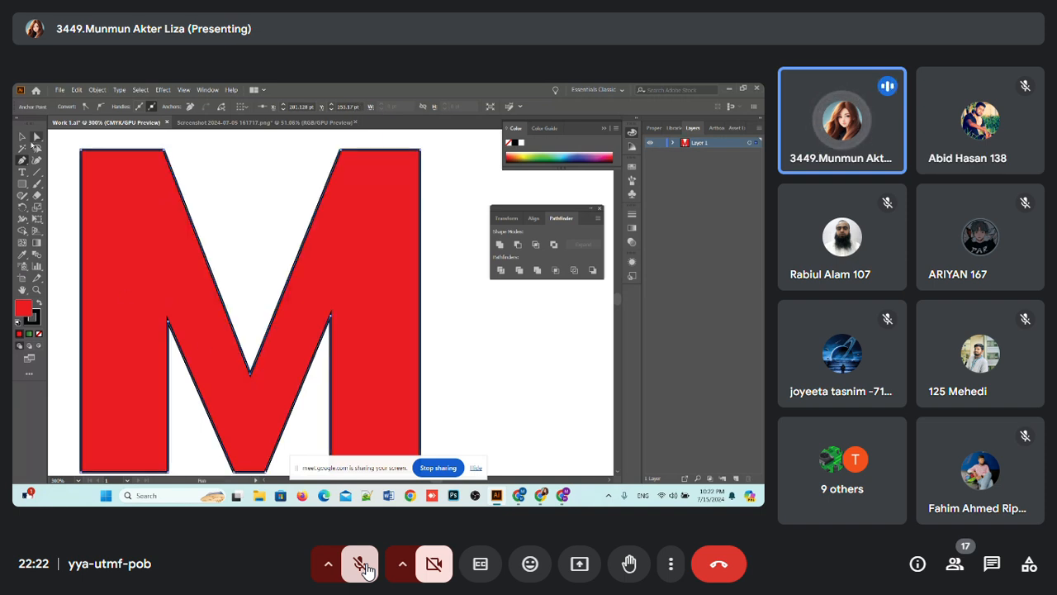
pyautogui.click(23, 136)
pyautogui.click(237, 207)
pyautogui.hotkey('ctrl', '-')
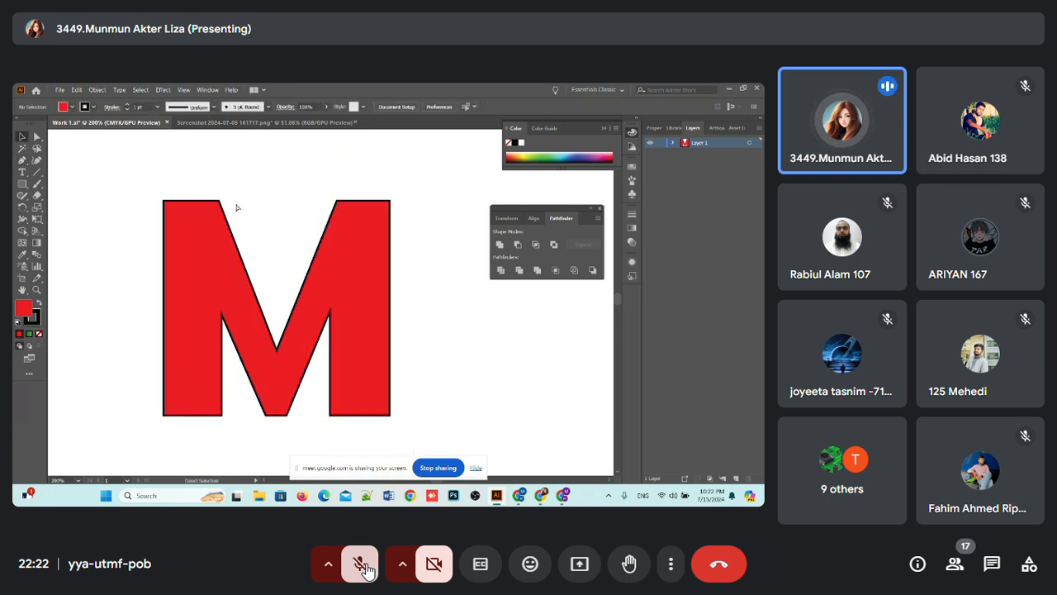
pyautogui.hotkey('ctrl', '-')
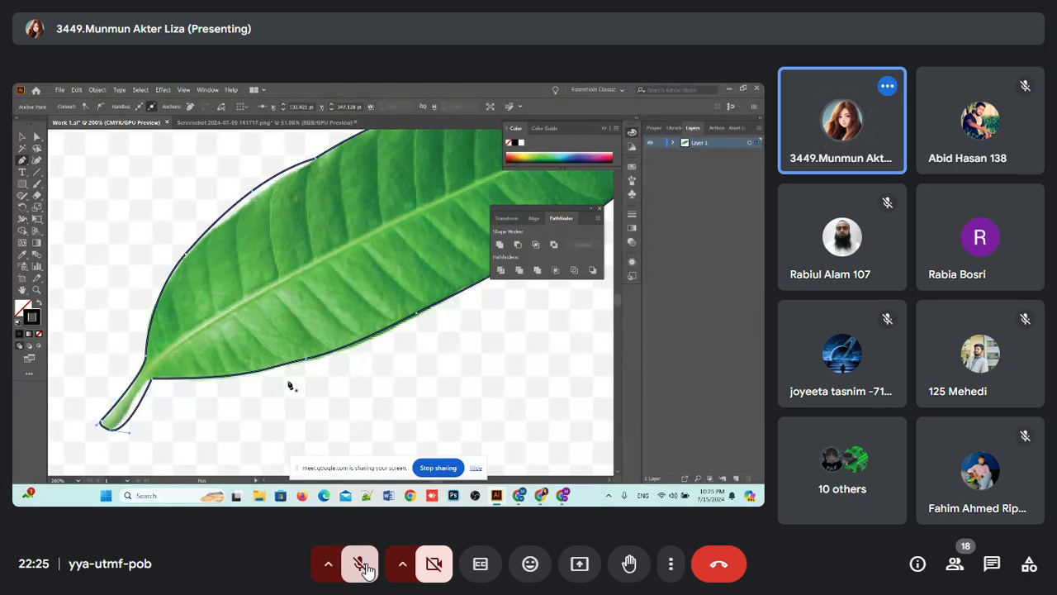
pyautogui.moveTo(376, 478)
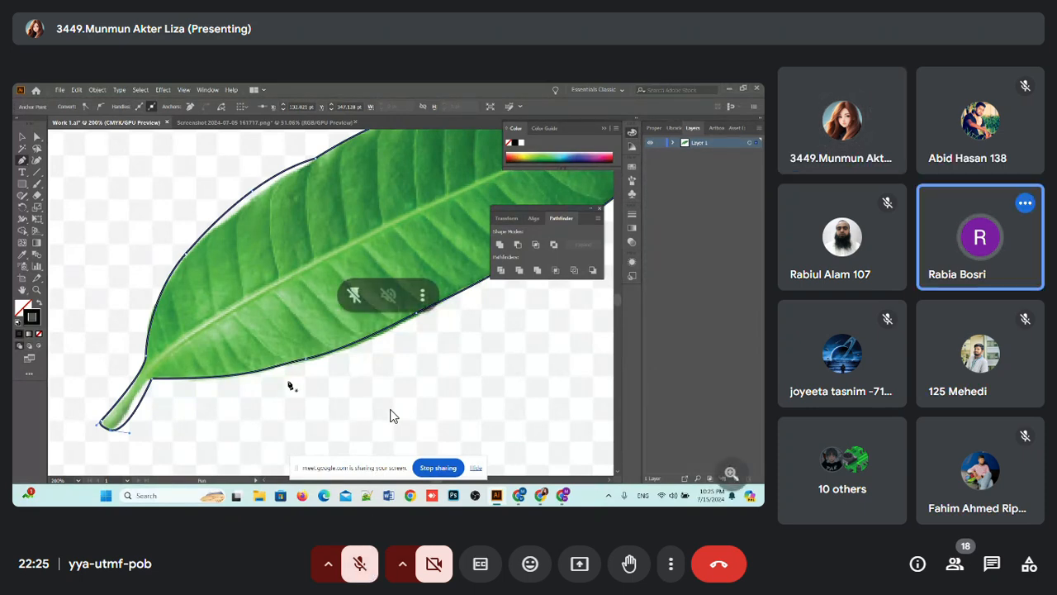